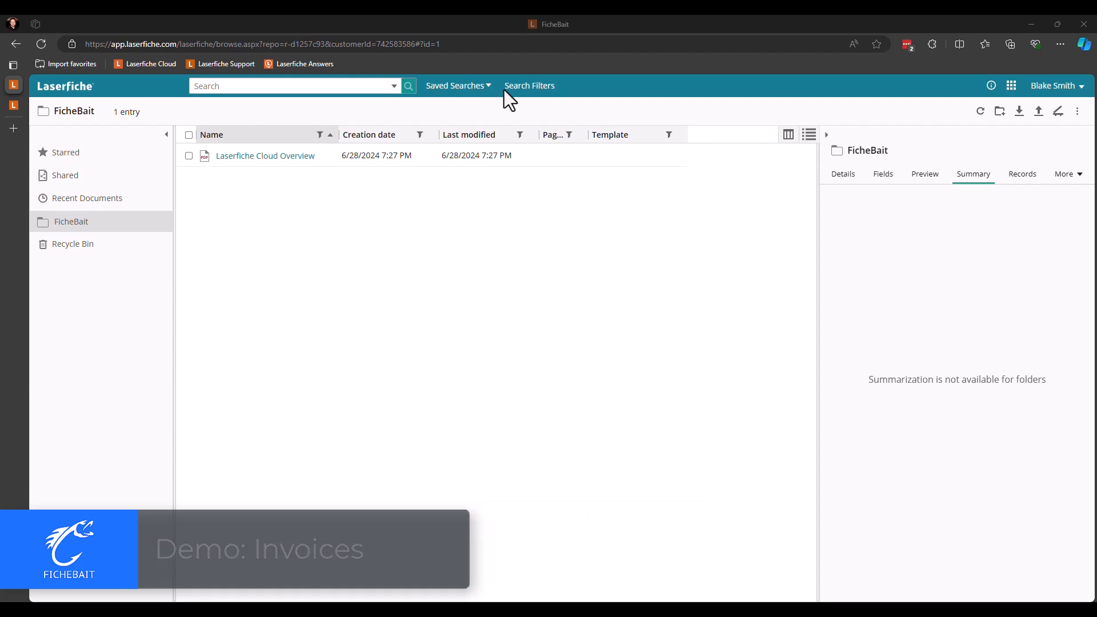
Step: Import Ace Technologies Invoice.pdf and Invoice 3.pdf into the FicheBait folder, with Black and white as each file's original document type
{"action": "left_click_drag", "start_coordinate": [503, 90], "coordinate": [397, 269]}
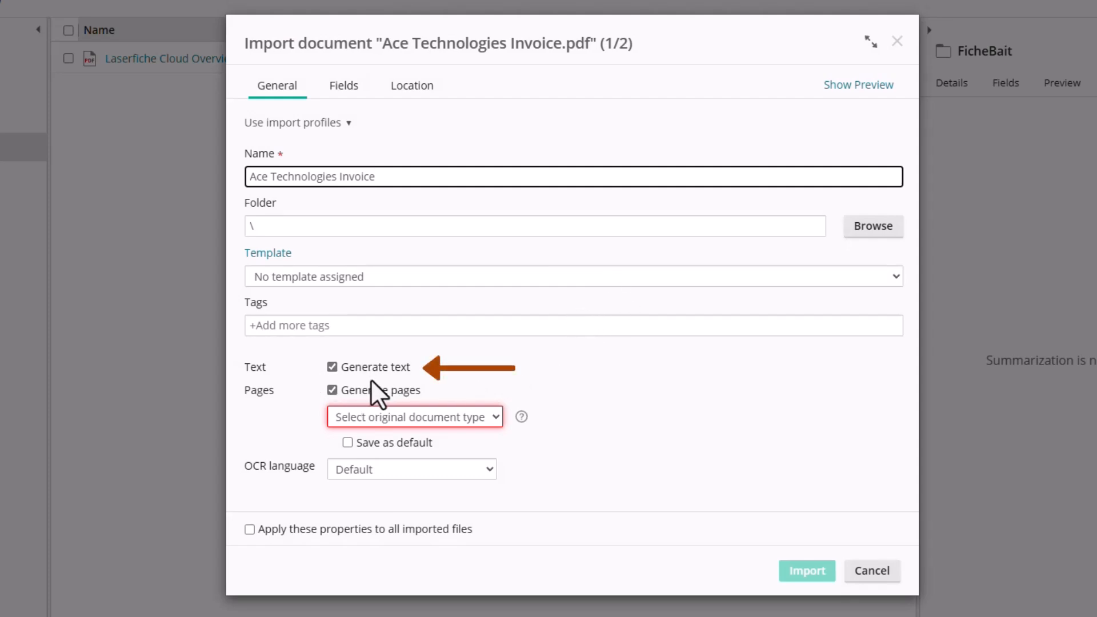
{"action": "left_click", "coordinate": [491, 417]}
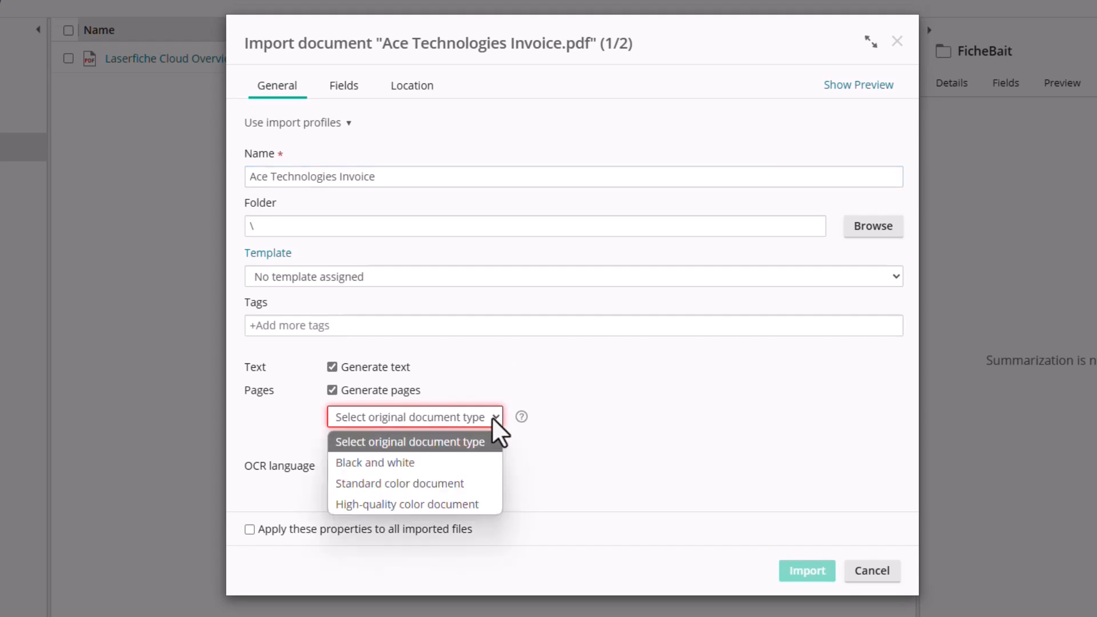
{"action": "left_click", "coordinate": [415, 462]}
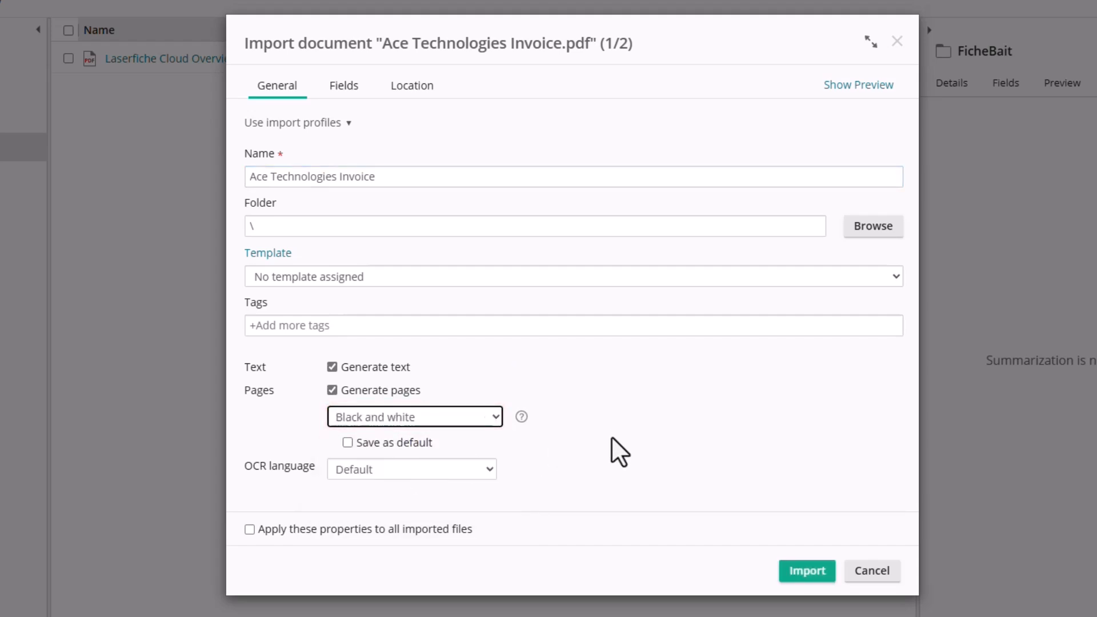
{"action": "left_click", "coordinate": [799, 571]}
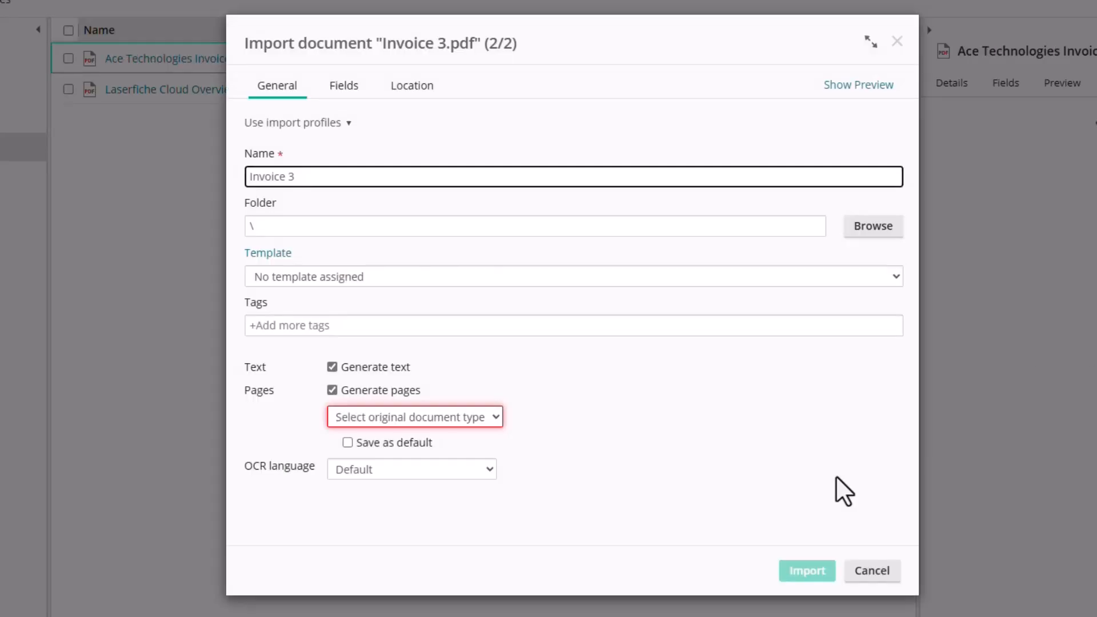
{"action": "left_click", "coordinate": [482, 415]}
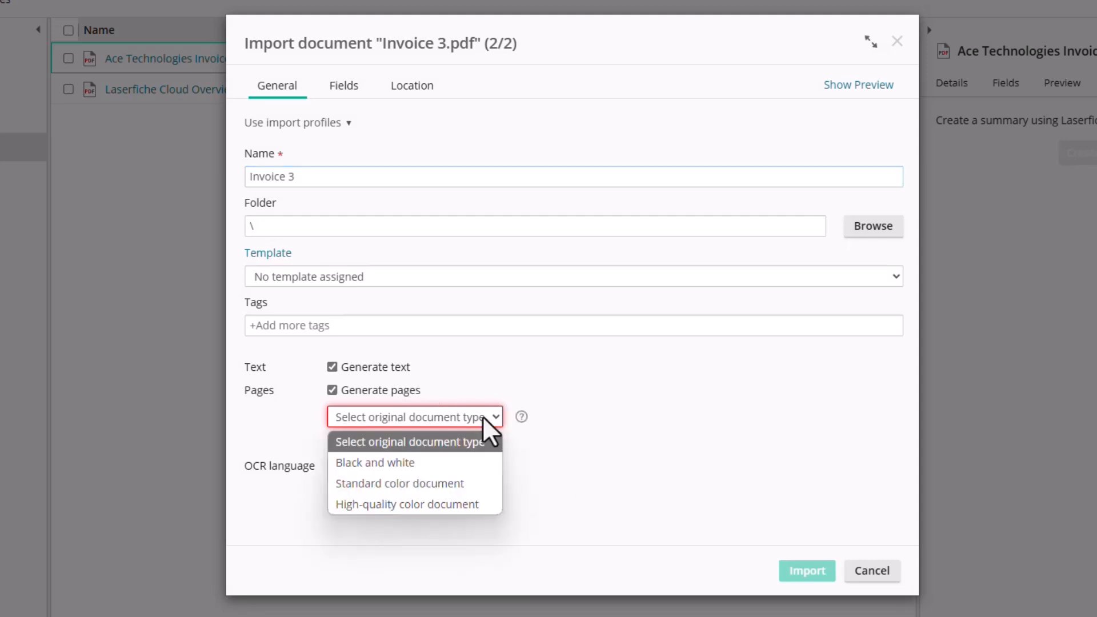
{"action": "left_click", "coordinate": [464, 456]}
{"action": "left_click", "coordinate": [807, 571]}
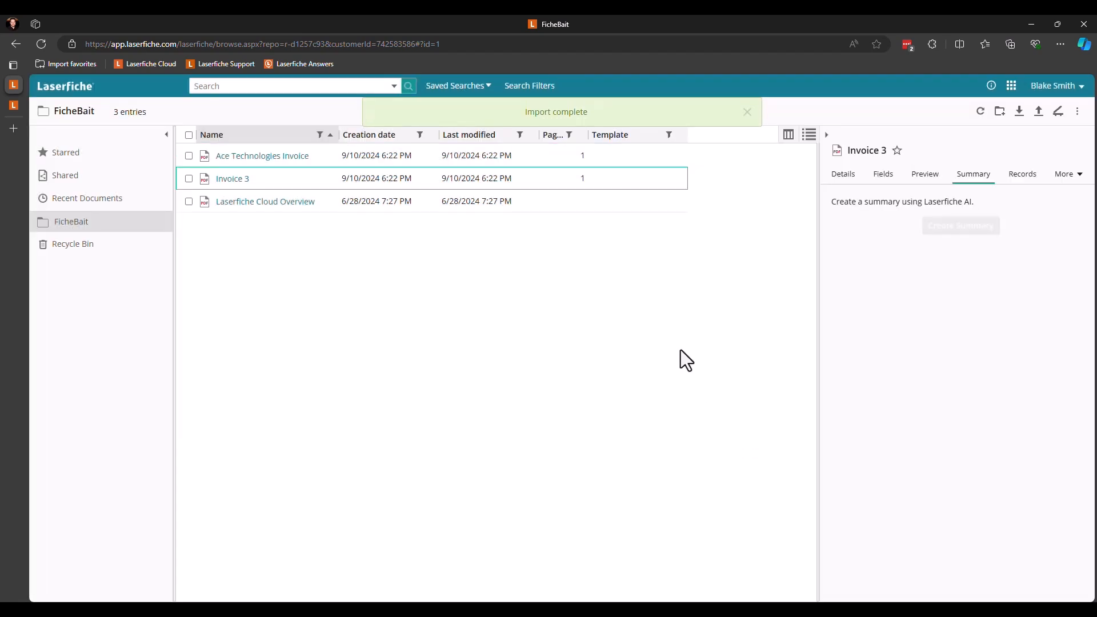
Step: Check the details and preview of the Ace Technologies Invoice and create its AI summary
{"action": "left_click", "coordinate": [496, 159]}
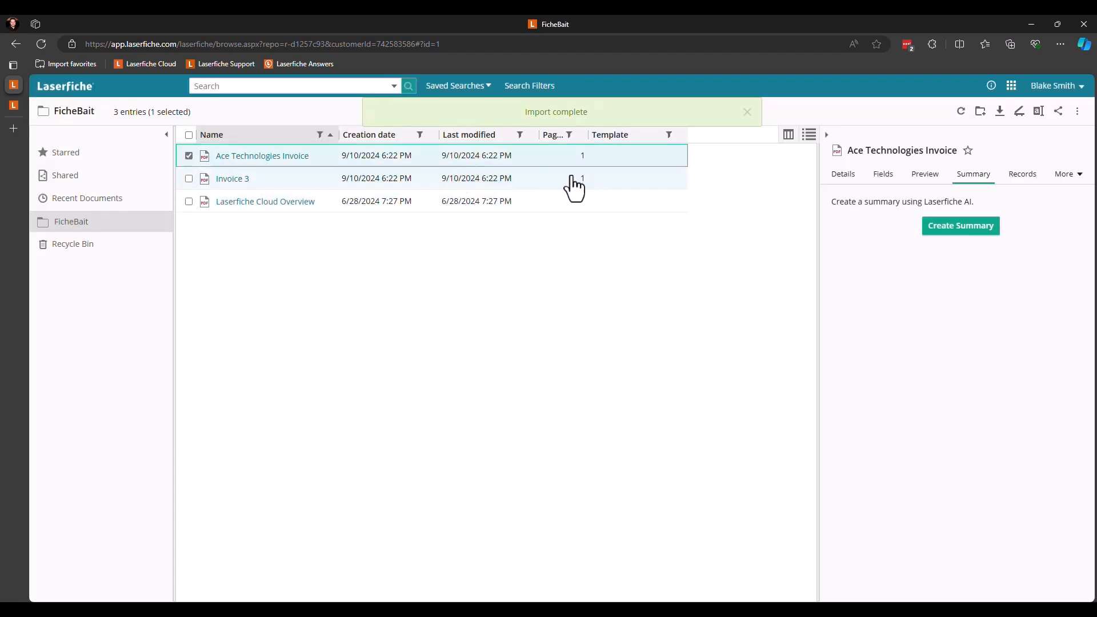
{"action": "left_click", "coordinate": [1077, 175]}
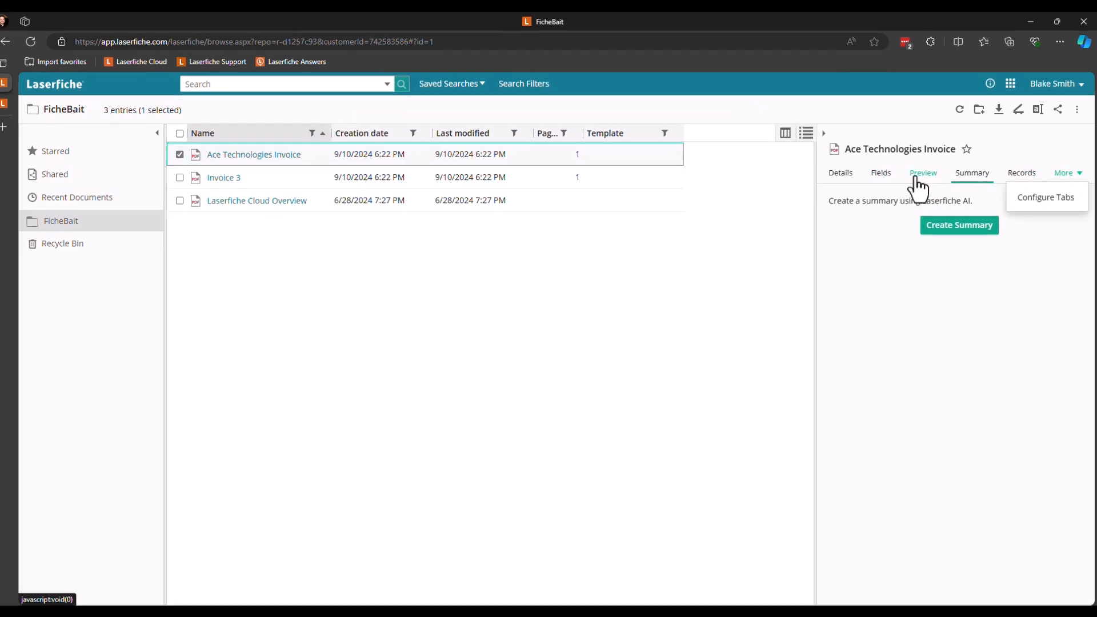
{"action": "left_click", "coordinate": [843, 175]}
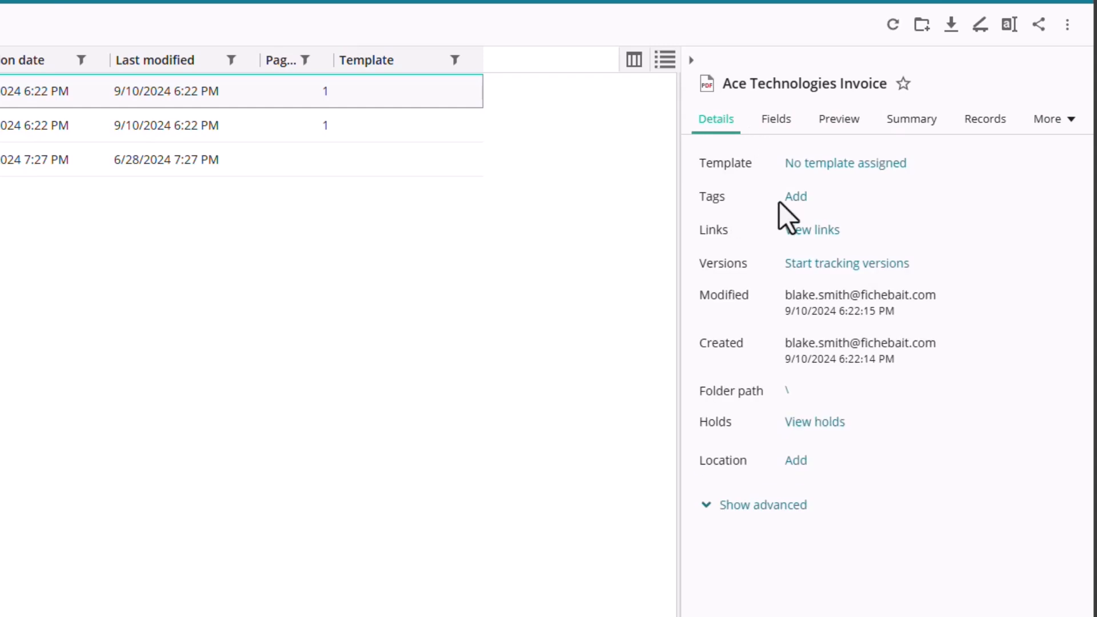
{"action": "left_click", "coordinate": [838, 120]}
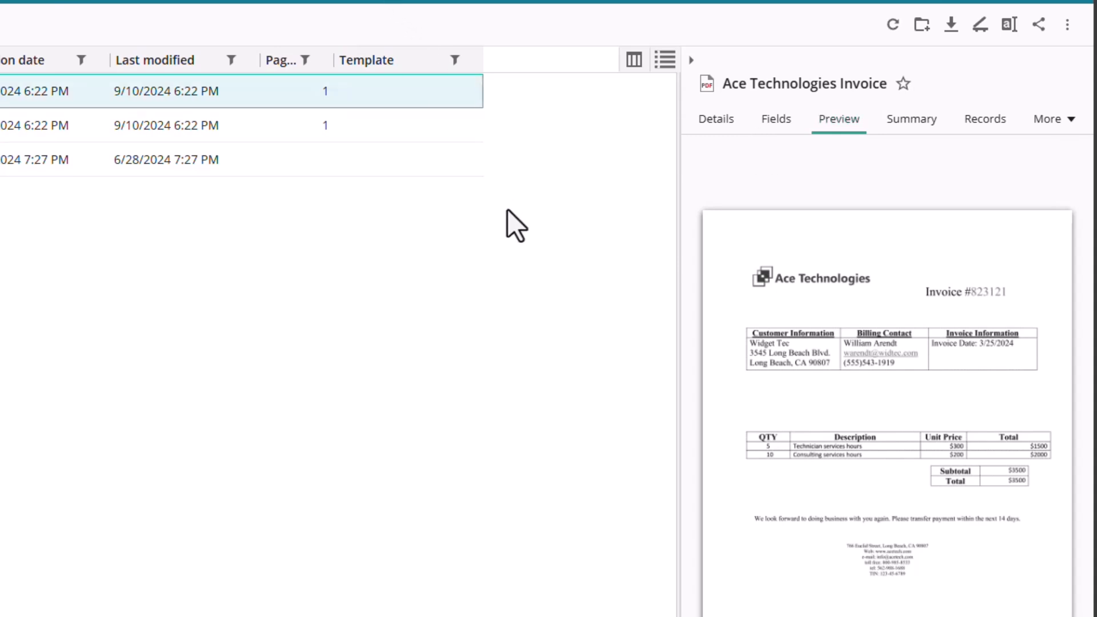
{"action": "left_click", "coordinate": [922, 127]}
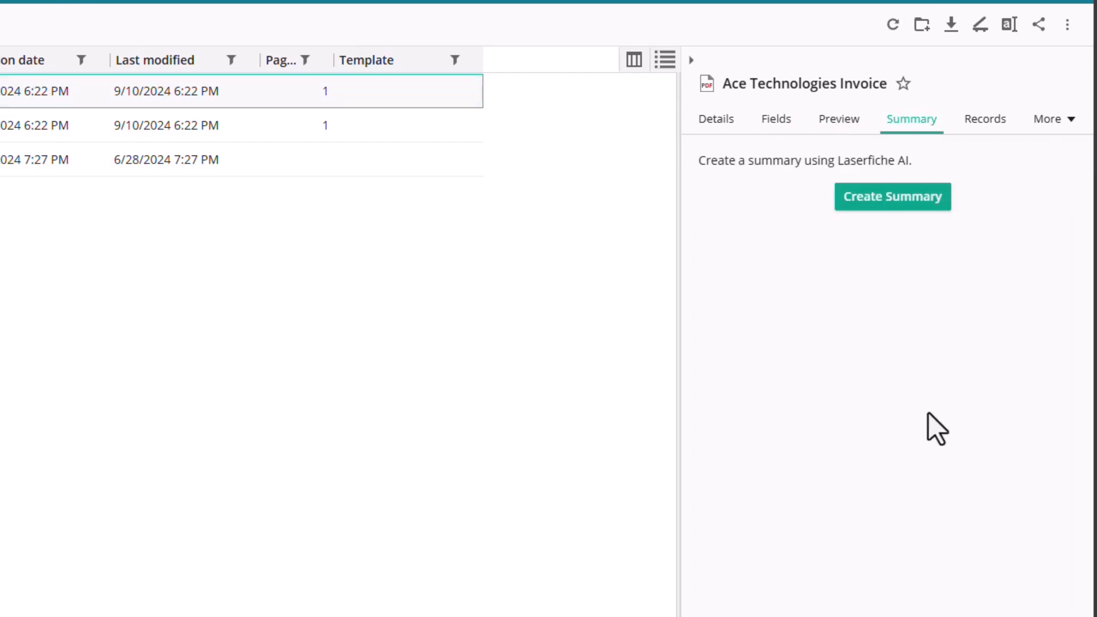
{"action": "left_click", "coordinate": [924, 210]}
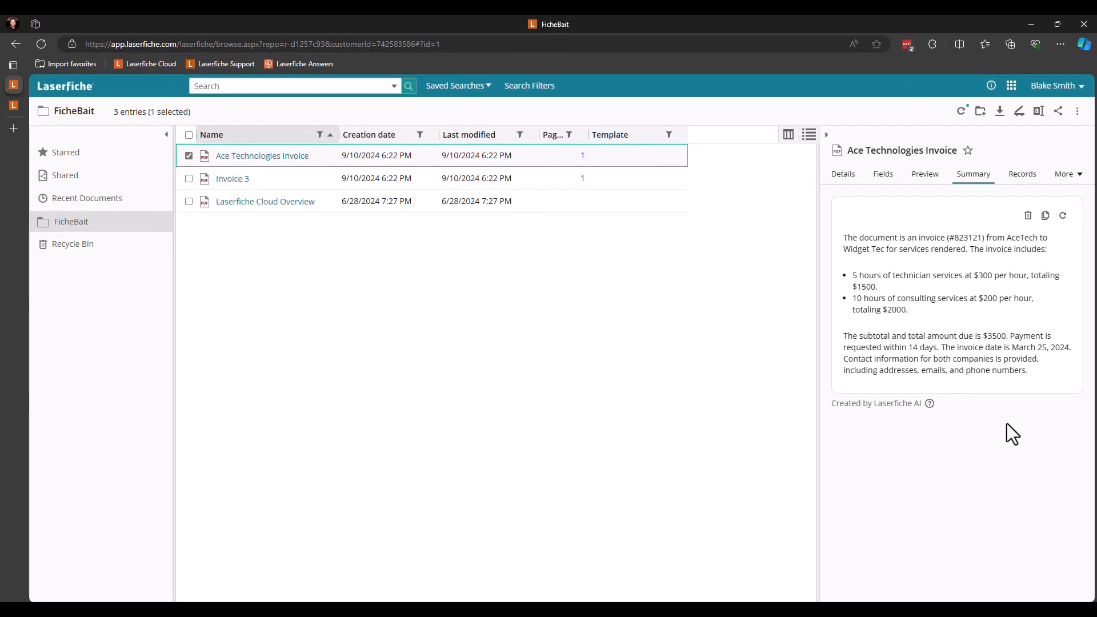
Step: Create an AI summary for Invoice 3 and copy it to the clipboard
{"action": "left_click", "coordinate": [524, 179]}
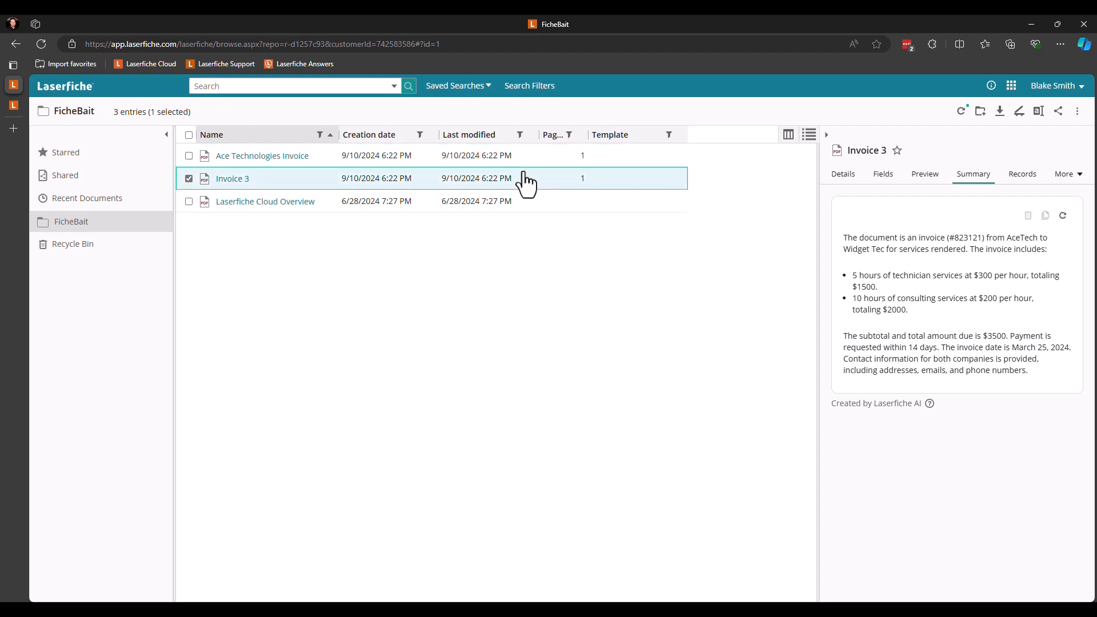
{"action": "left_click", "coordinate": [959, 227]}
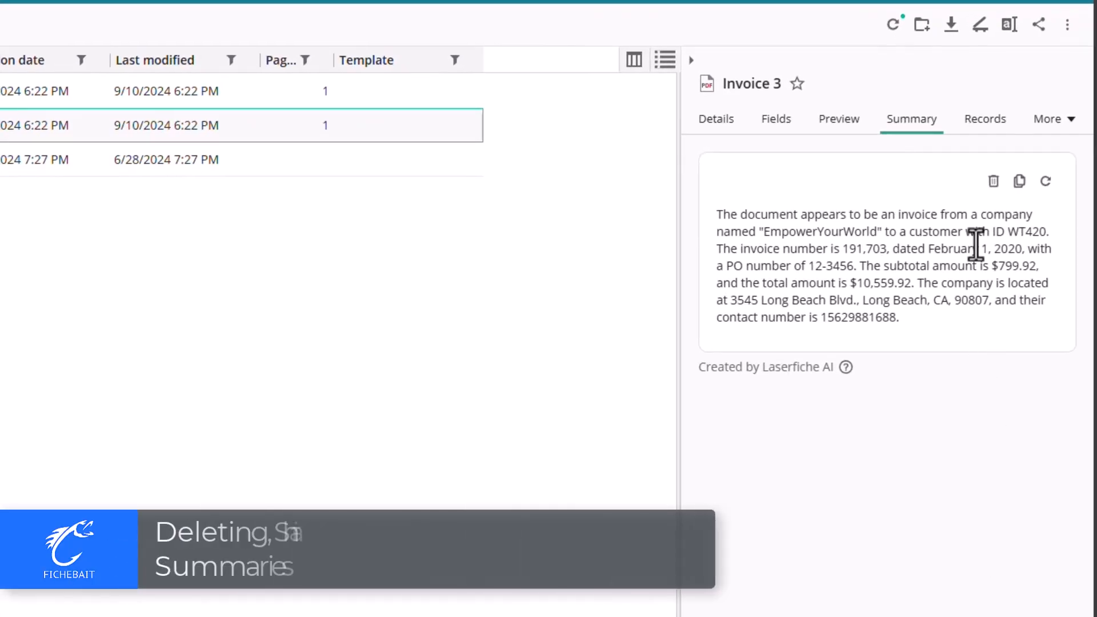
{"action": "left_click", "coordinate": [1019, 182]}
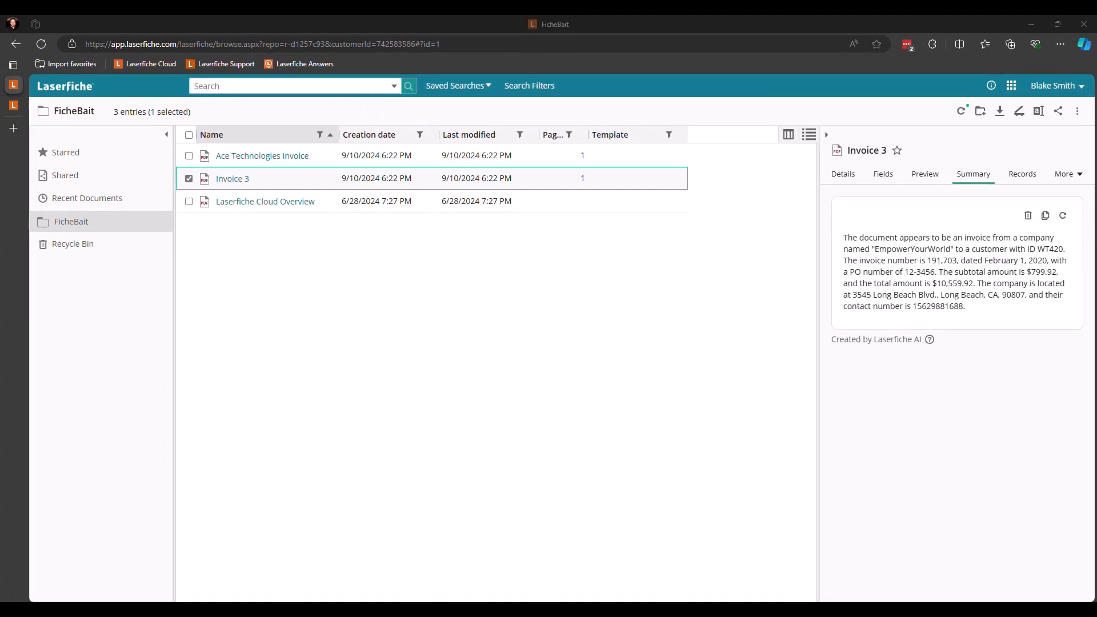
Step: Switch to a new Outlook message and paste the copied summary into its body above the signature
{"action": "left_click", "coordinate": [509, 560]}
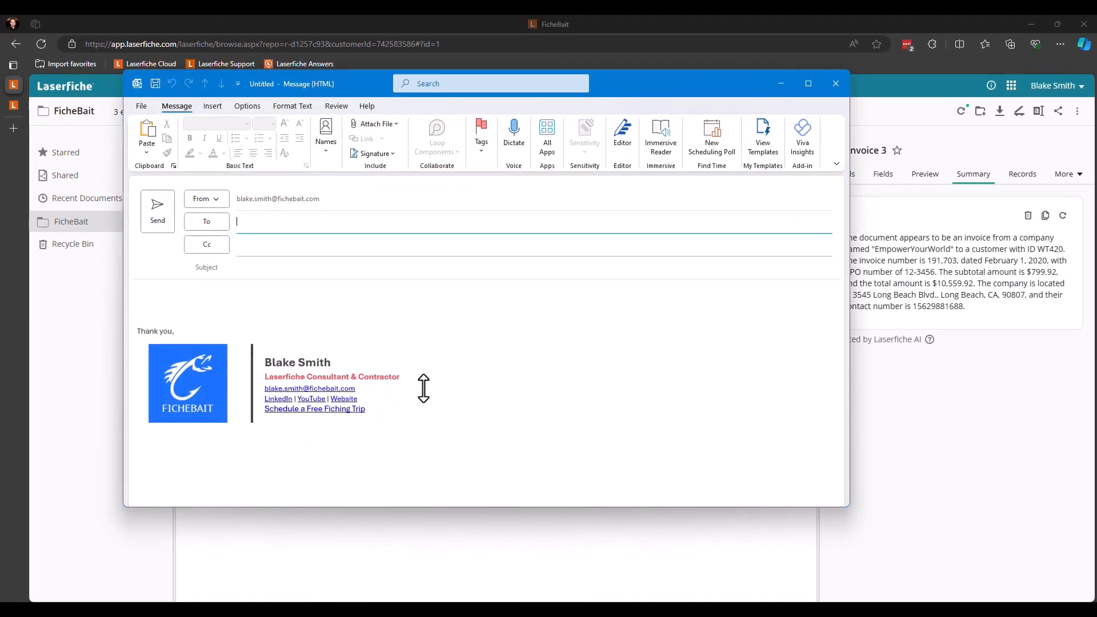
{"action": "left_click", "coordinate": [355, 291]}
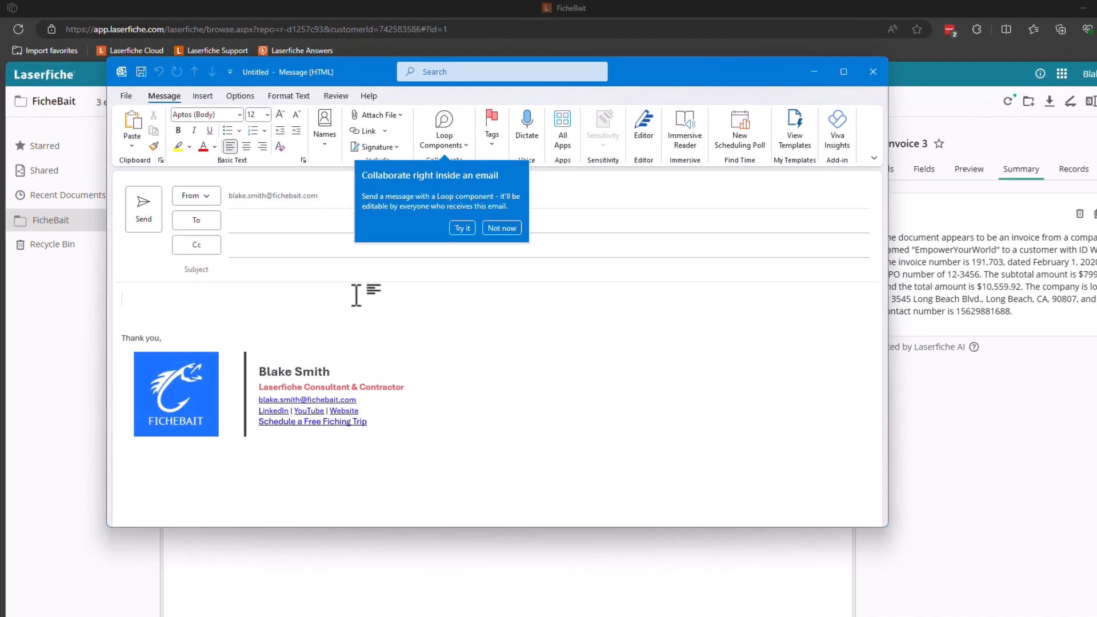
{"action": "key", "text": "ctrl+v"}
{"action": "left_click", "coordinate": [551, 224]}
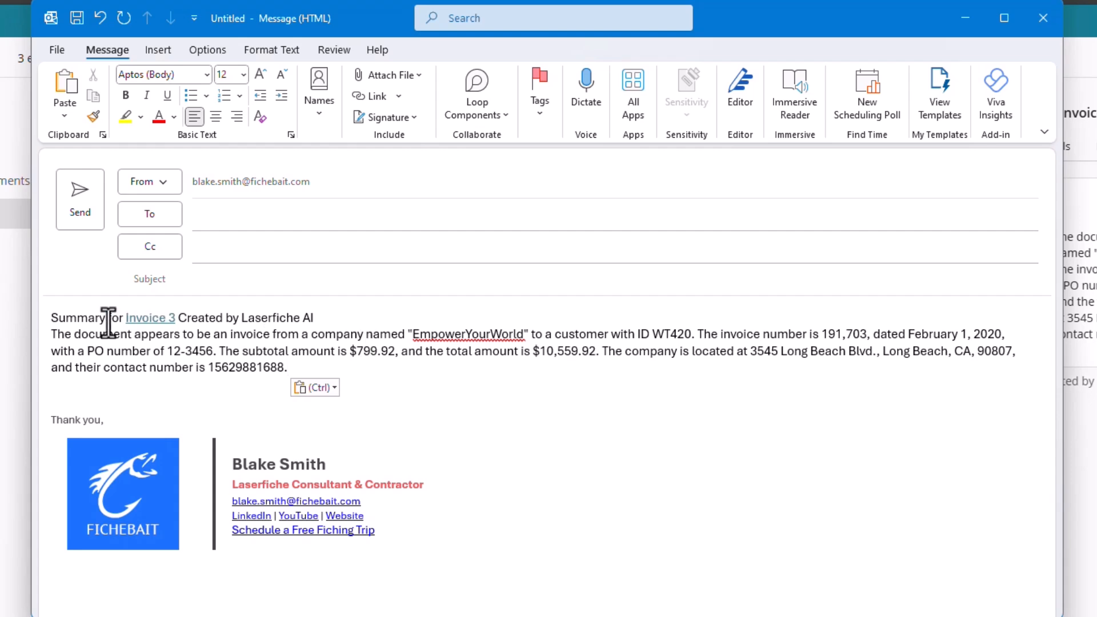
Step: Check the summary's heading line in the email body and close the unsent draft
{"action": "left_click_drag", "start_coordinate": [47, 318], "coordinate": [218, 313]}
{"action": "left_click", "coordinate": [266, 317]}
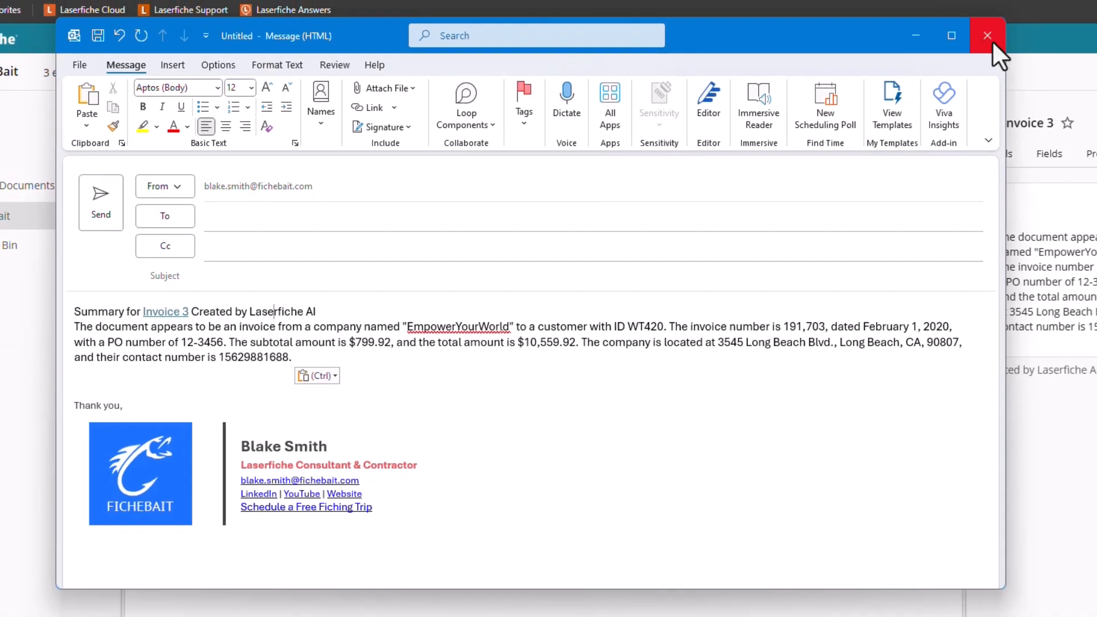
{"action": "left_click", "coordinate": [1042, 18]}
{"action": "left_click", "coordinate": [566, 345]}
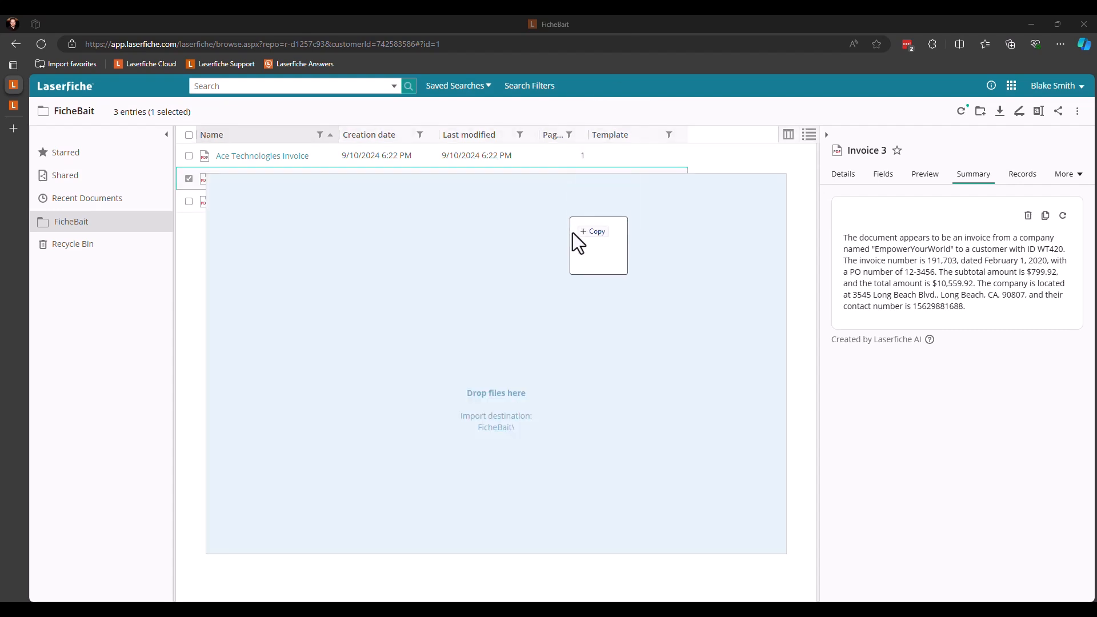
Step: Import Software Upgrade 8_1_2019 - 2_29_2020.pdf into FicheBait as a Black and white document and create its AI summary
{"action": "left_click_drag", "start_coordinate": [573, 232], "coordinate": [576, 245]}
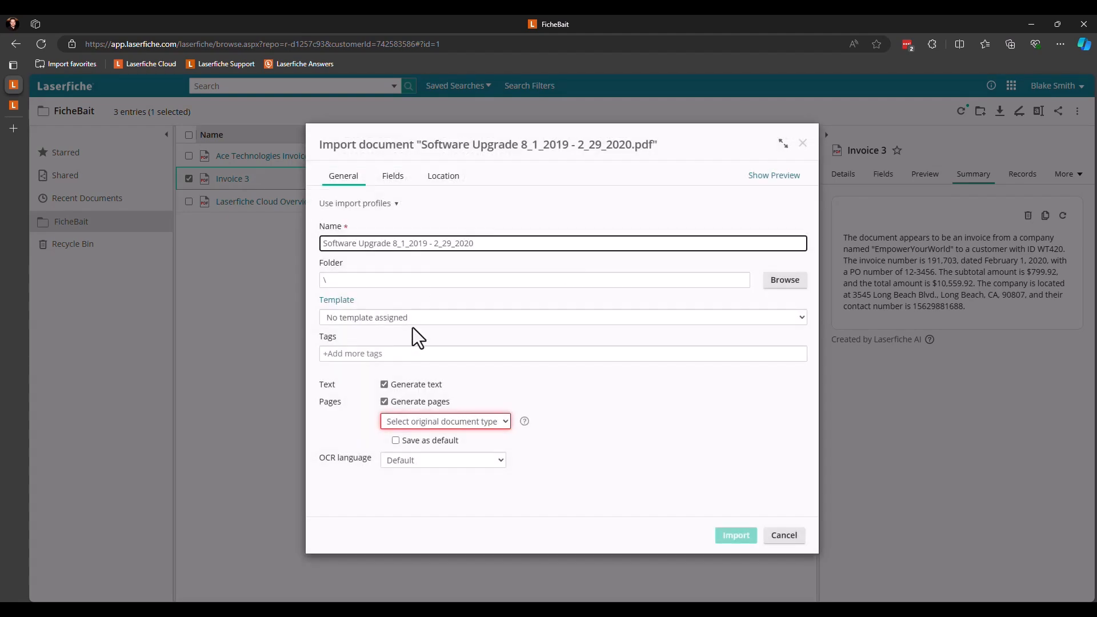
{"action": "left_click", "coordinate": [409, 427]}
{"action": "left_click", "coordinate": [409, 455]}
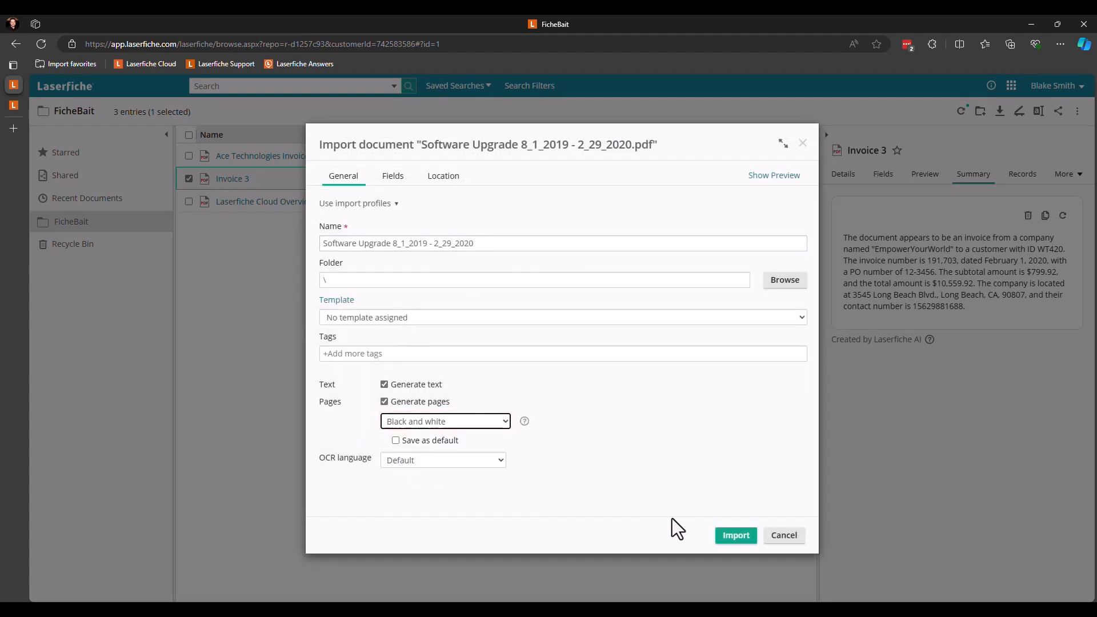
{"action": "left_click", "coordinate": [729, 537]}
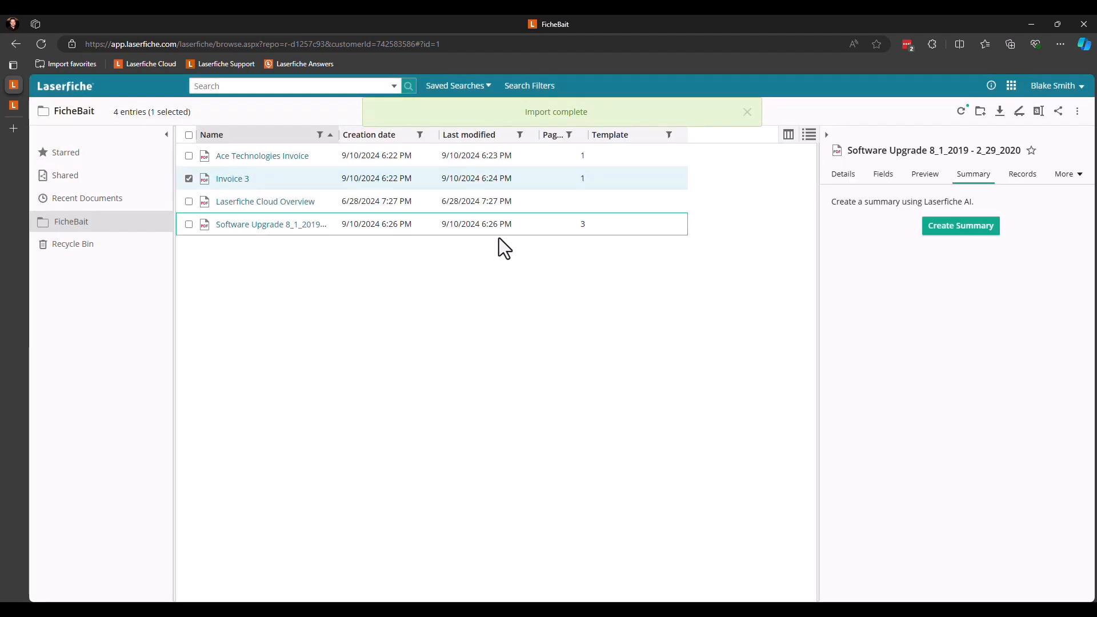
{"action": "left_click", "coordinate": [501, 229]}
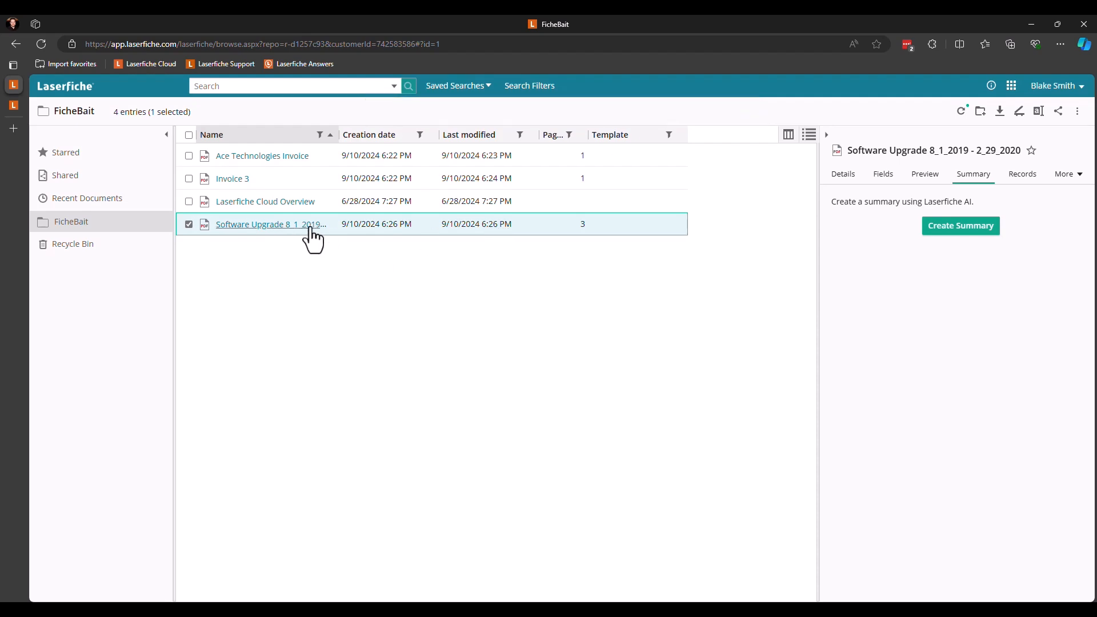
{"action": "left_click", "coordinate": [971, 235]}
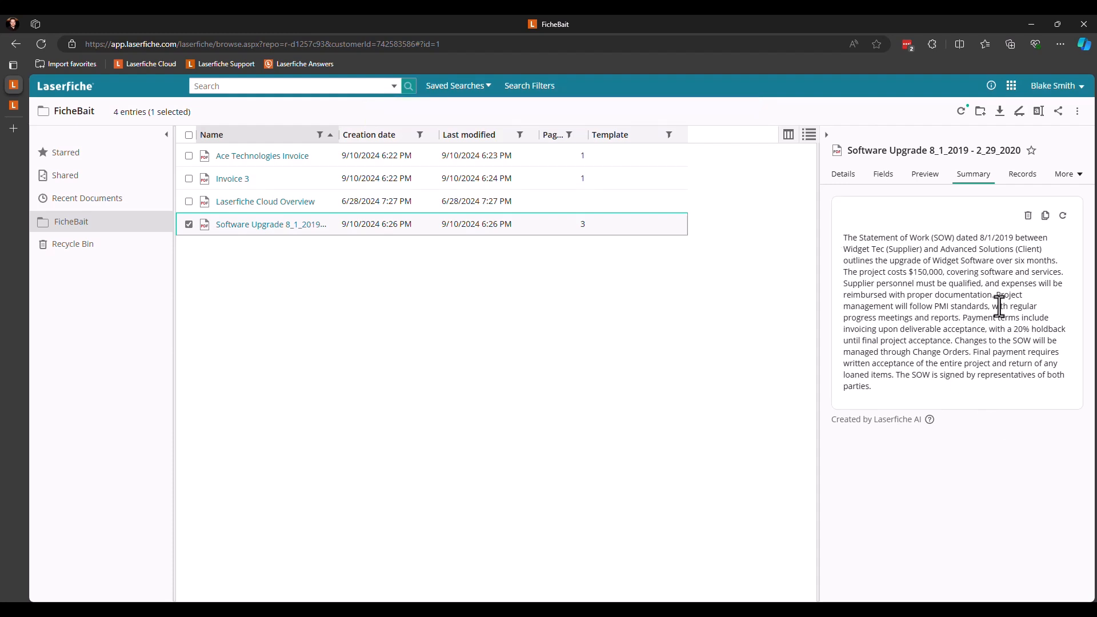
Step: Open the Software Upgrade document, view its AI summary alongside the pages, and return to the FicheBait folder
{"action": "left_click", "coordinate": [306, 225]}
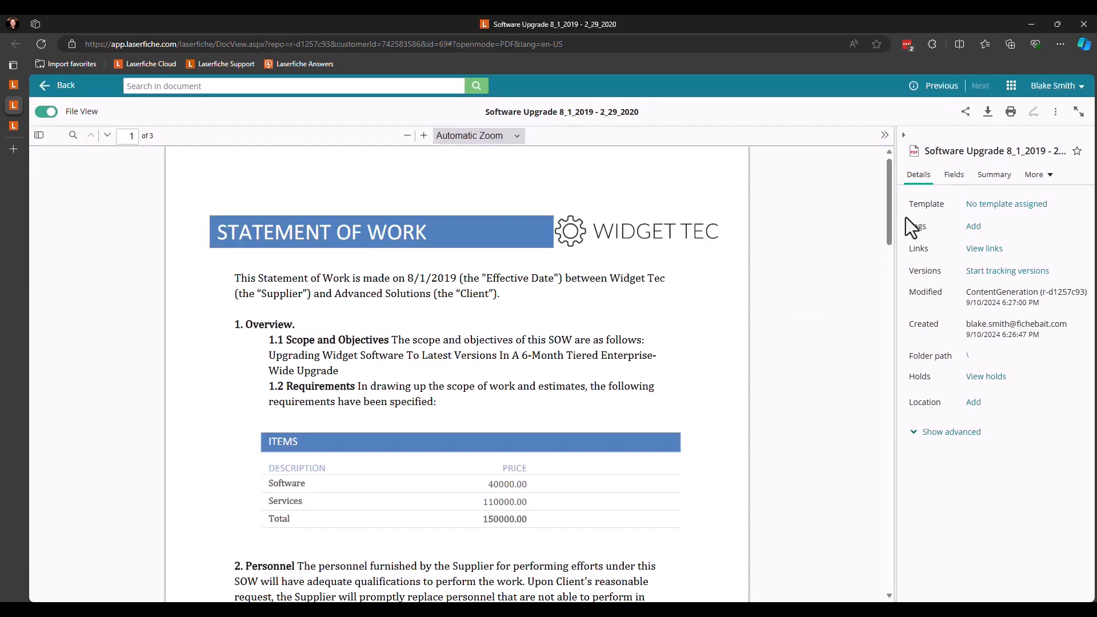
{"action": "mouse_move", "coordinate": [888, 211]}
{"action": "left_mouse_down"}
{"action": "mouse_move", "coordinate": [886, 282]}
{"action": "mouse_move", "coordinate": [904, 411]}
{"action": "mouse_move", "coordinate": [916, 357]}
{"action": "mouse_move", "coordinate": [895, 194]}
{"action": "left_mouse_up"}
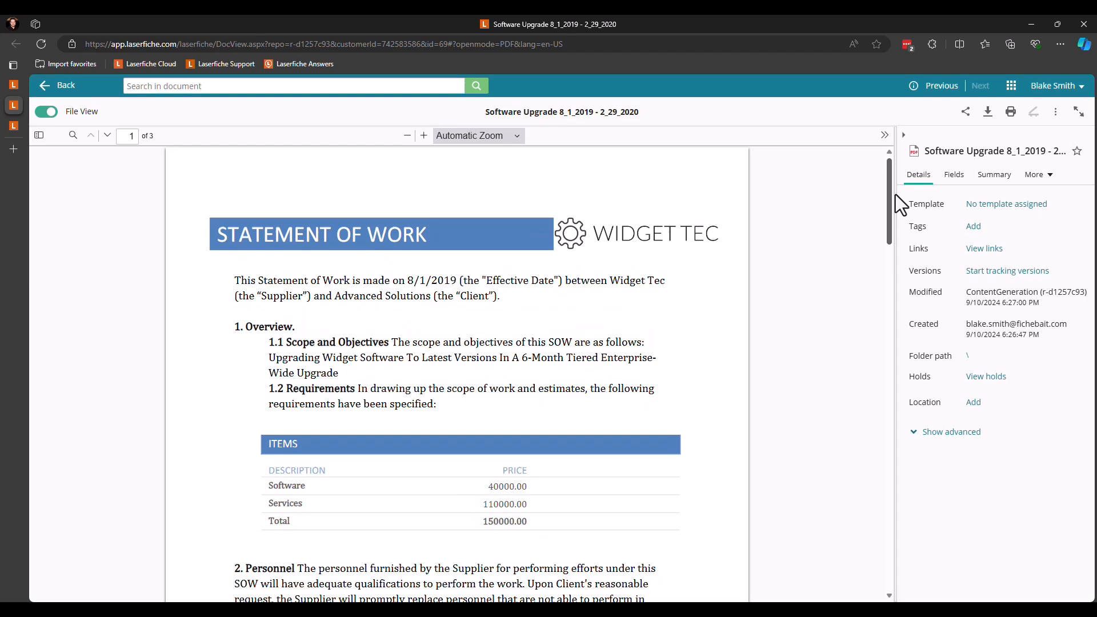
{"action": "left_click", "coordinate": [994, 178]}
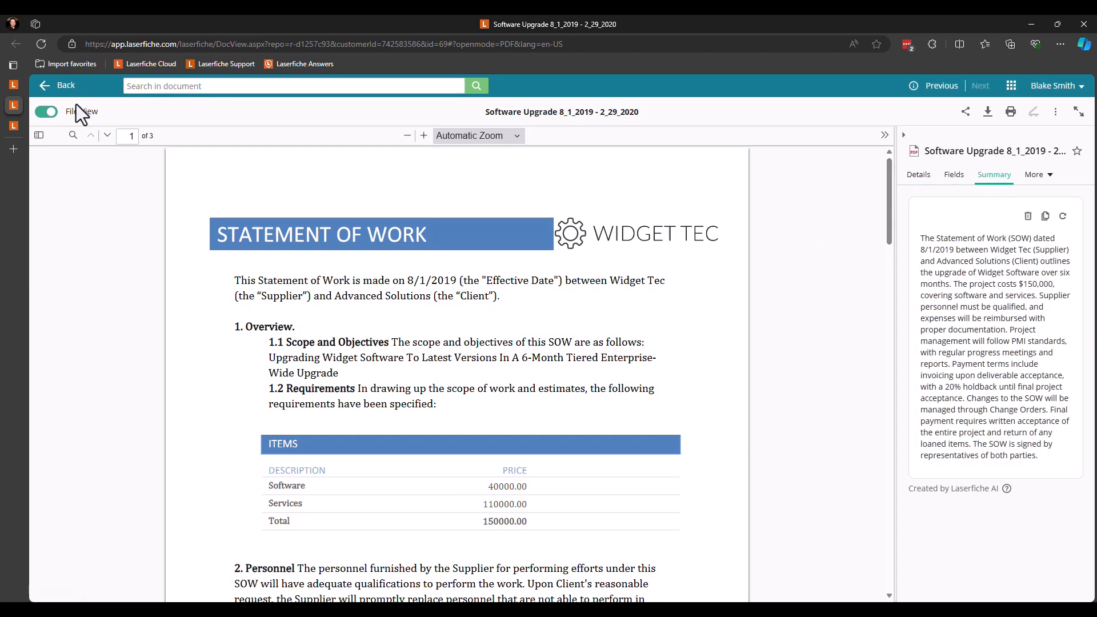
{"action": "left_click", "coordinate": [13, 86]}
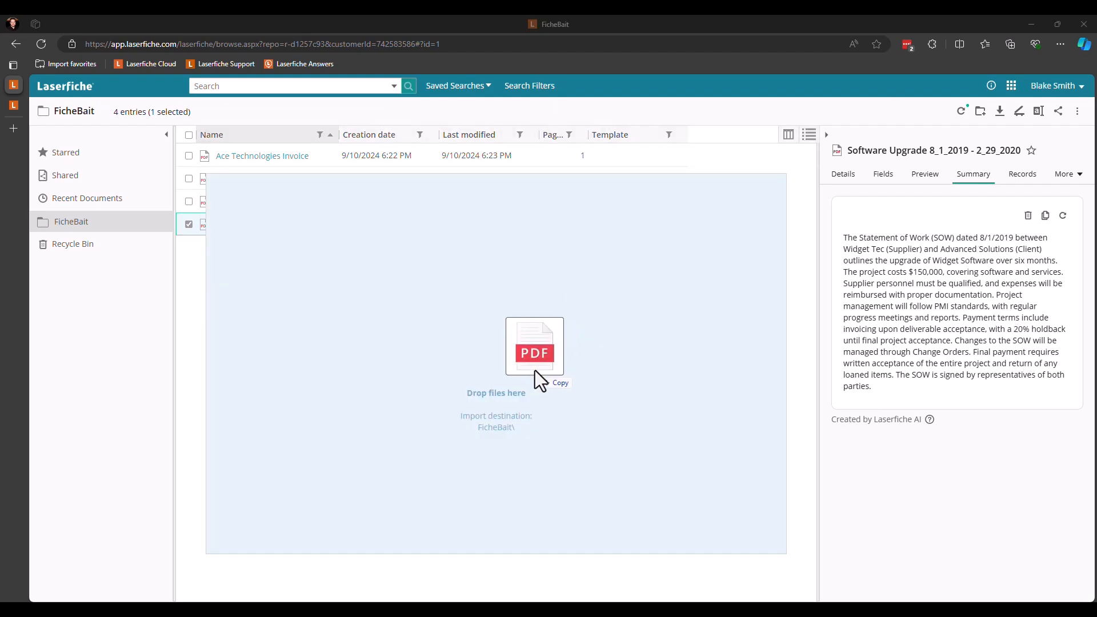
Step: Import Widget Subscription Service Agreement 1_1_2020 - 1_1_2023.pdf into FicheBait as a Black and white document and create its AI summary
{"action": "left_click_drag", "start_coordinate": [535, 370], "coordinate": [540, 382]}
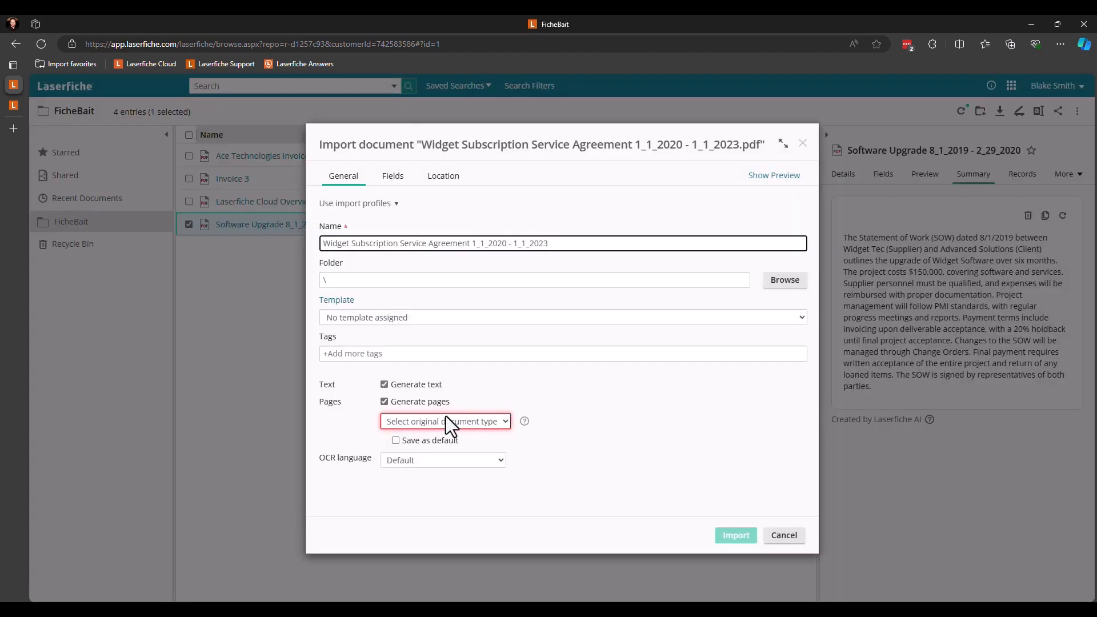
{"action": "left_click", "coordinate": [445, 421]}
{"action": "left_click", "coordinate": [432, 452]}
{"action": "left_click", "coordinate": [729, 529]}
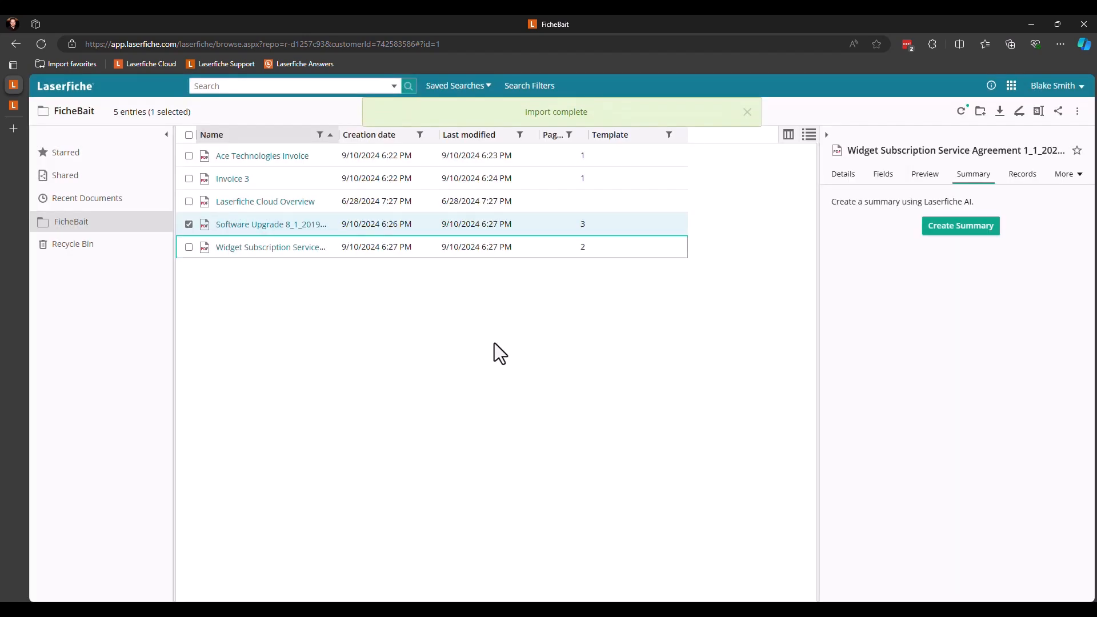
{"action": "left_click", "coordinate": [460, 249]}
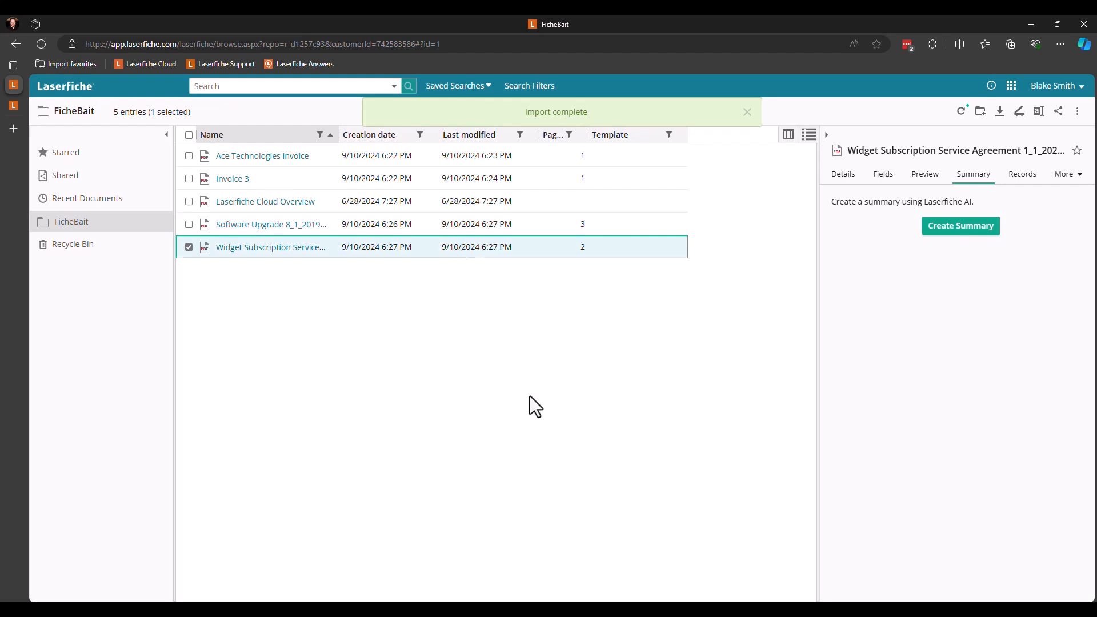
{"action": "left_click", "coordinate": [972, 241]}
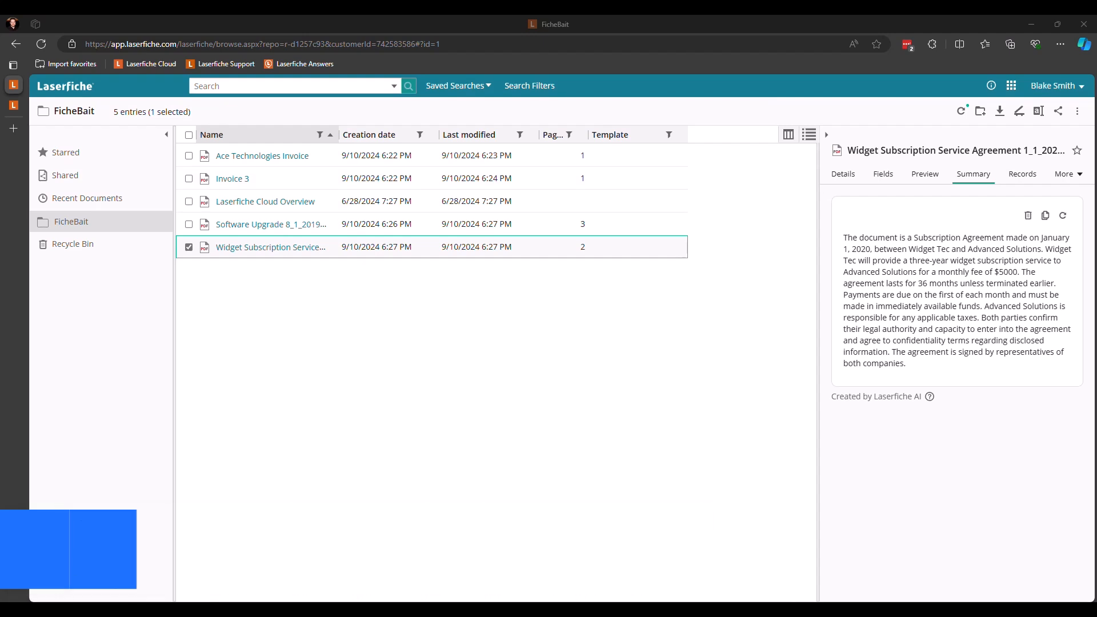
Step: Import the Darth-Vader, Deadpool and Wolverine resumes into FicheBait as Black and white documents, applying the same properties to all imported files
{"action": "left_click_drag", "start_coordinate": [613, 237], "coordinate": [453, 418]}
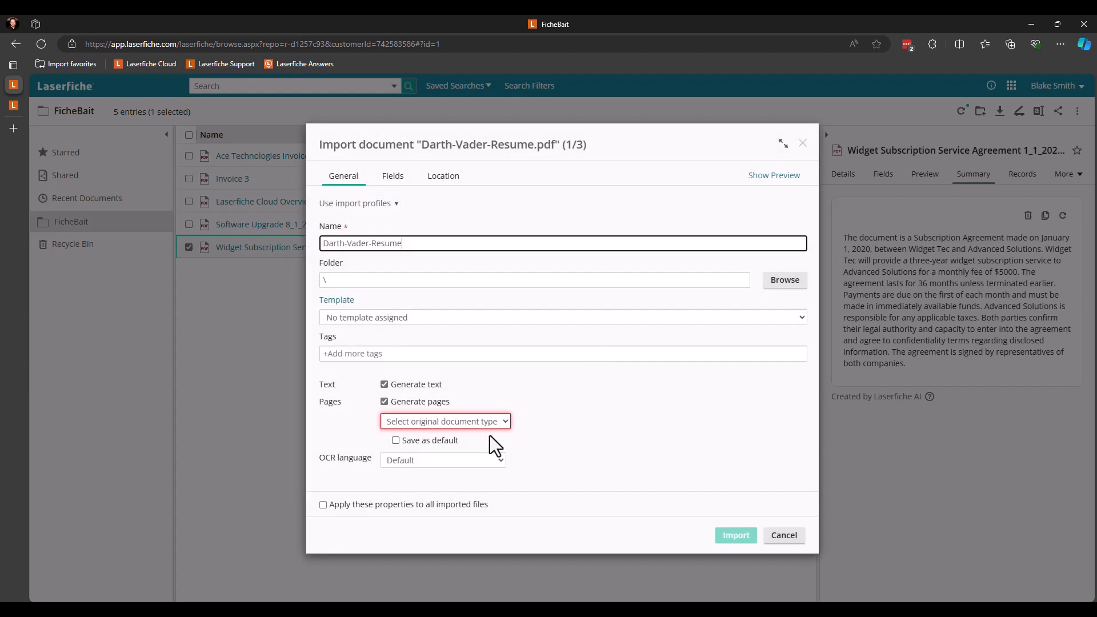
{"action": "left_click", "coordinate": [492, 423]}
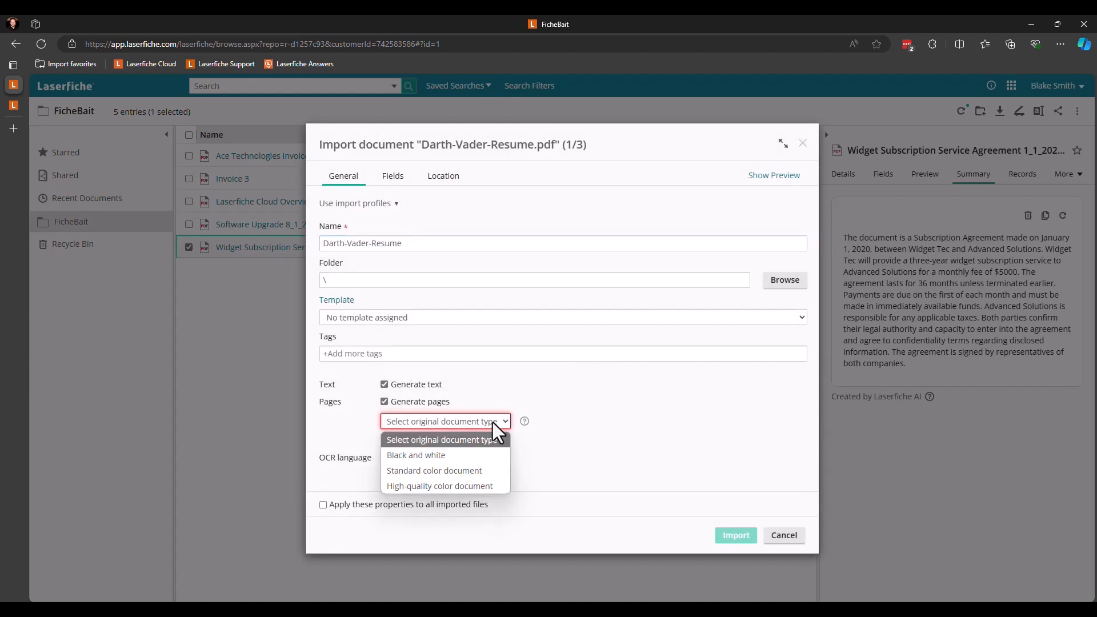
{"action": "left_click", "coordinate": [481, 455]}
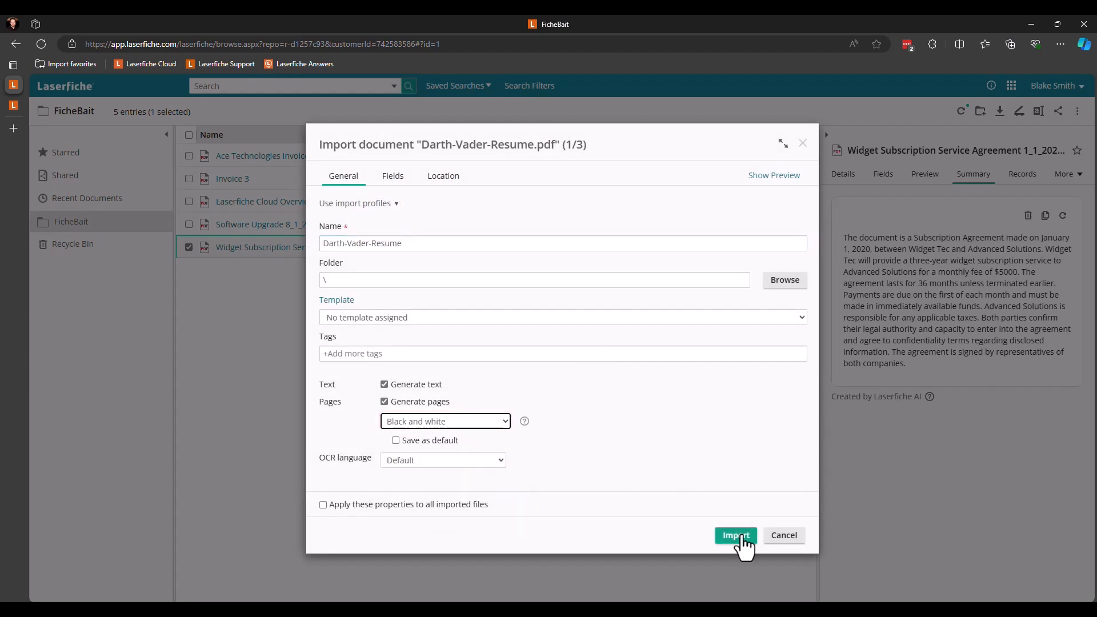
{"action": "left_click", "coordinate": [323, 504]}
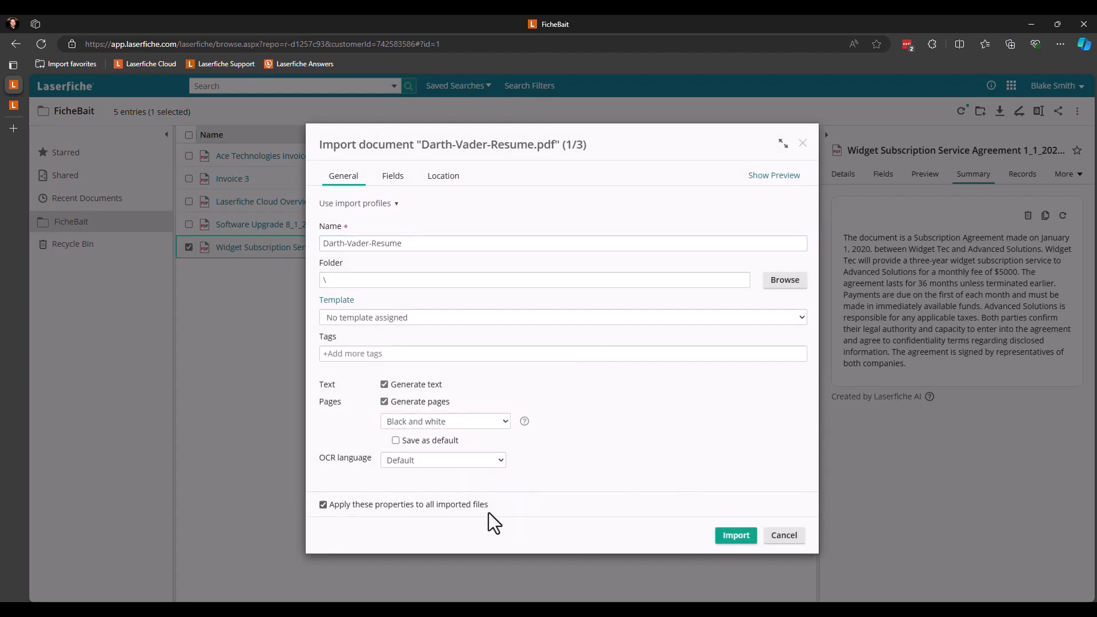
{"action": "left_click", "coordinate": [734, 536]}
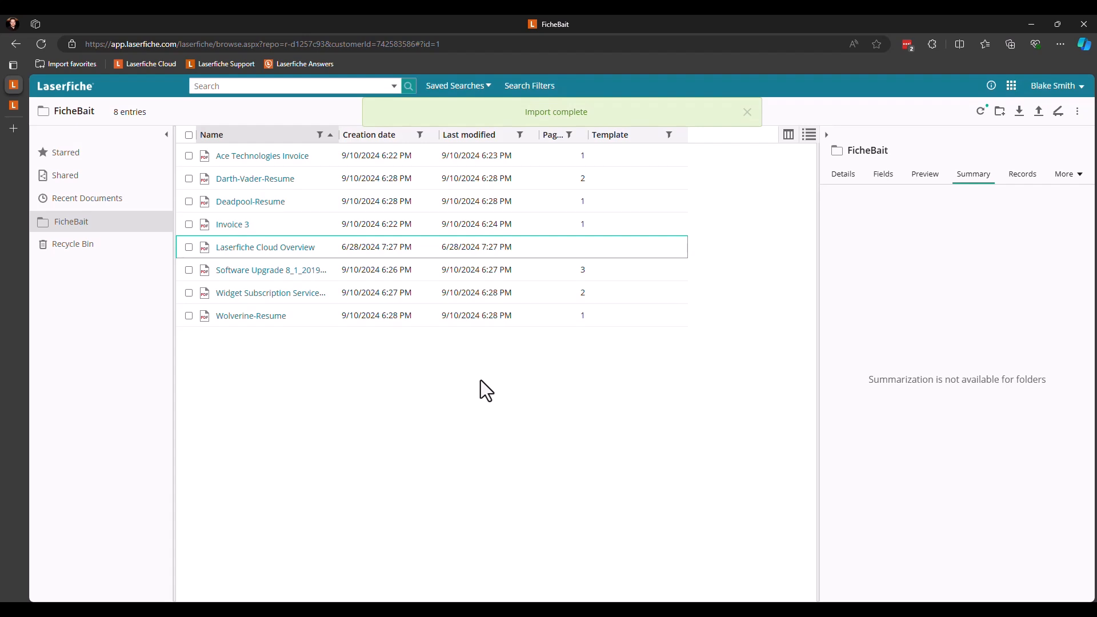
Step: Open Darth-Vader-Resume, create its AI summary, and return to the FicheBait folder
{"action": "left_click", "coordinate": [396, 183]}
{"action": "left_click", "coordinate": [254, 180]}
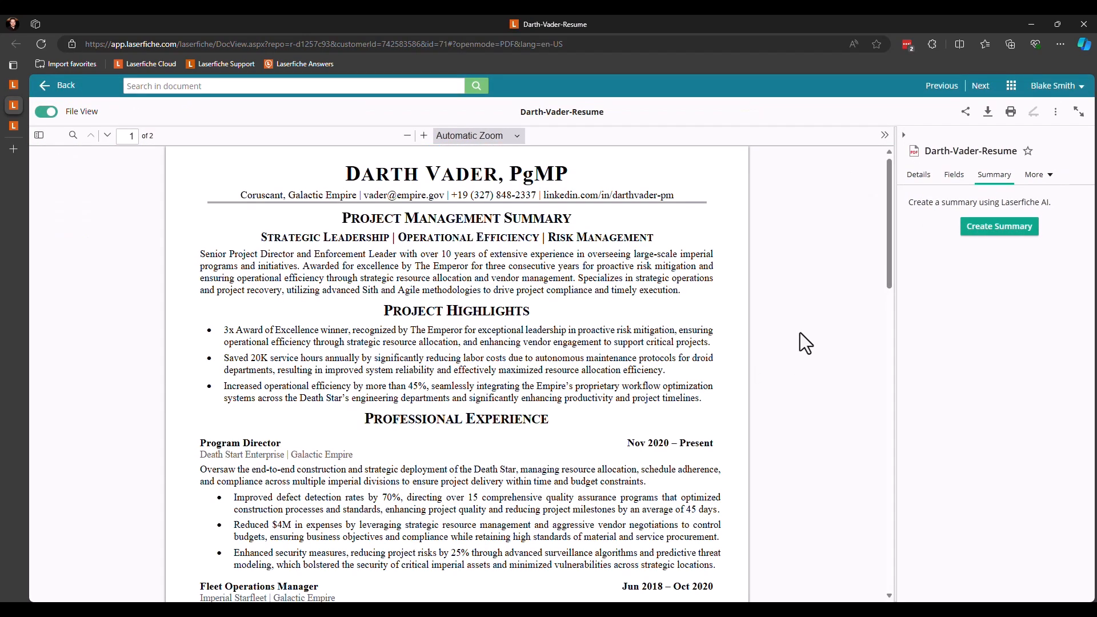
{"action": "mouse_move", "coordinate": [889, 215]}
{"action": "left_mouse_down"}
{"action": "mouse_move", "coordinate": [932, 530]}
{"action": "mouse_move", "coordinate": [933, 336]}
{"action": "mouse_move", "coordinate": [906, 208]}
{"action": "left_mouse_up"}
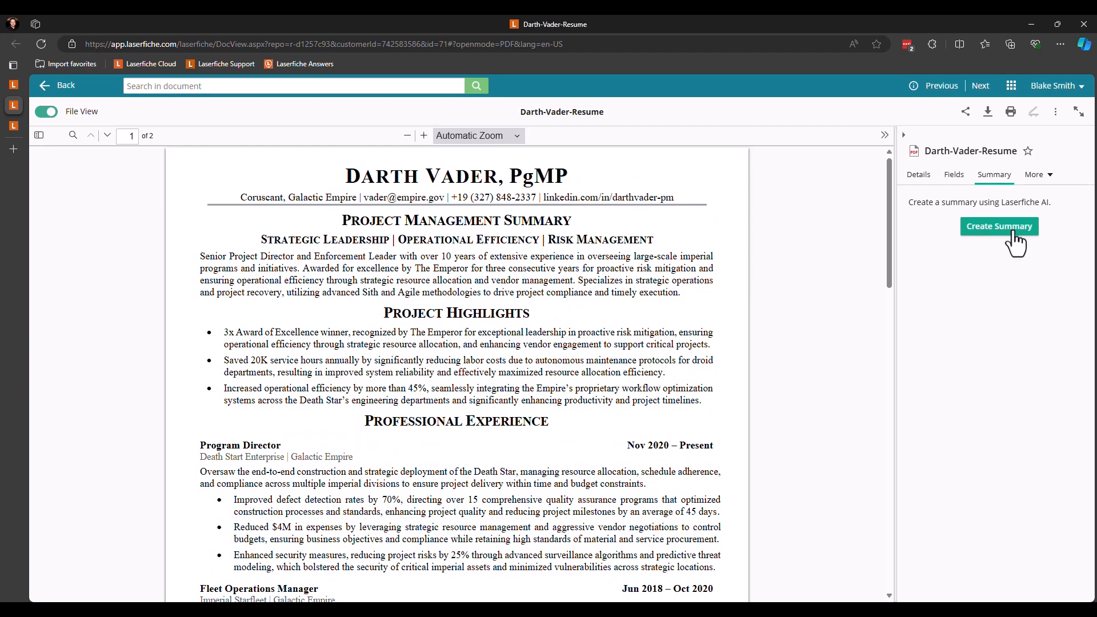
{"action": "left_click", "coordinate": [1005, 228]}
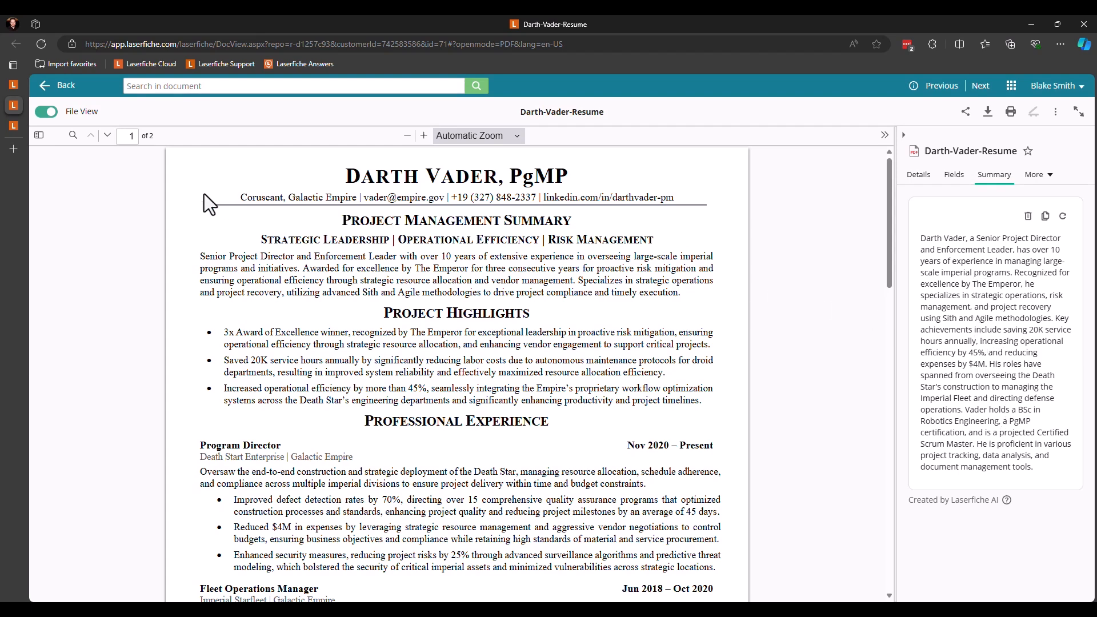
{"action": "middle_click", "coordinate": [12, 100]}
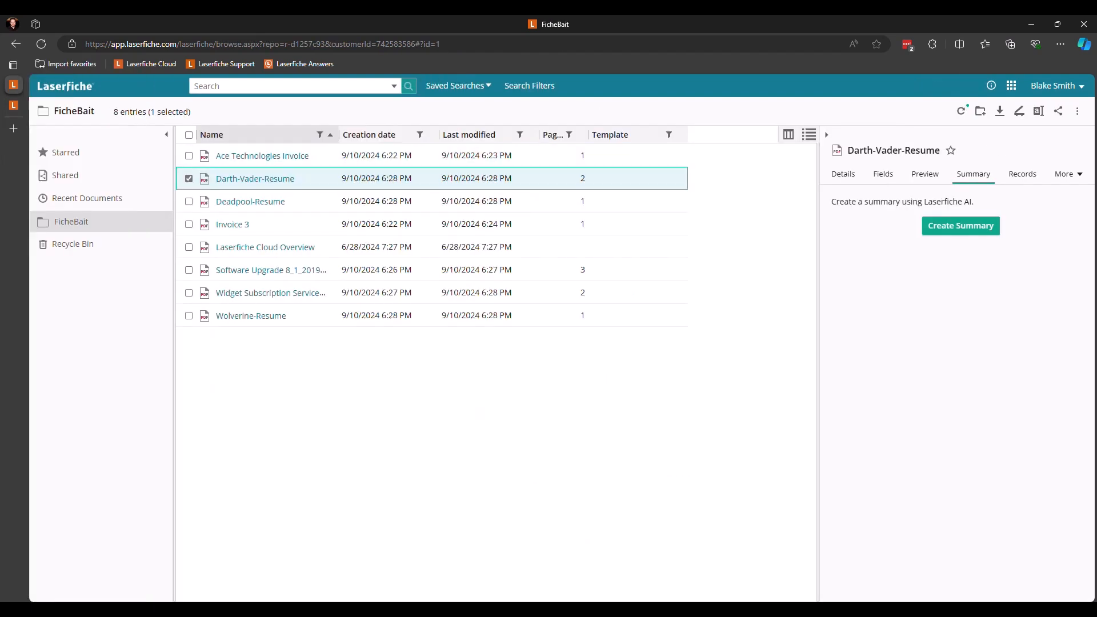
Step: Open Deadpool-Resume, skim its page, create its AI summary, and close the document
{"action": "left_click", "coordinate": [263, 201]}
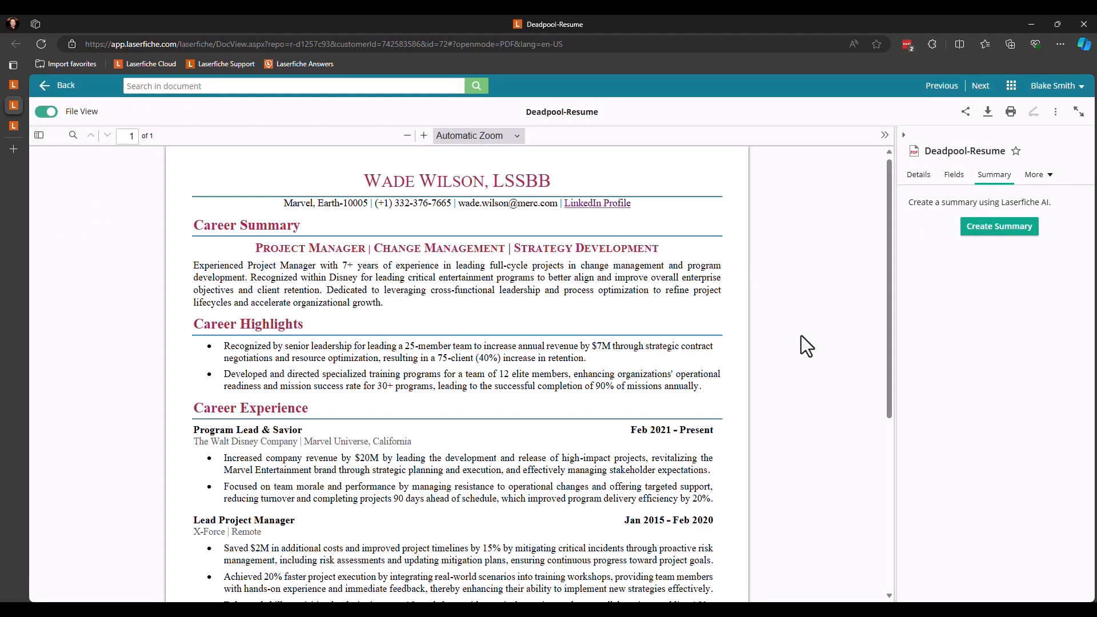
{"action": "scroll", "coordinate": [800, 334], "scroll_direction": "down", "scroll_amount": 5}
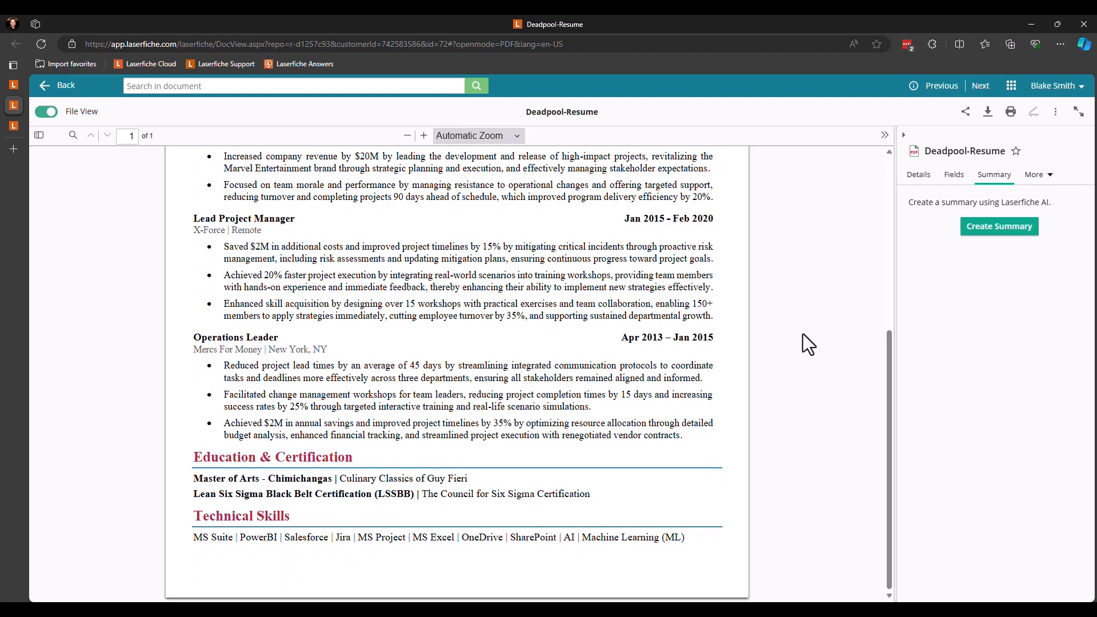
{"action": "scroll", "coordinate": [803, 333], "scroll_direction": "up", "scroll_amount": 5}
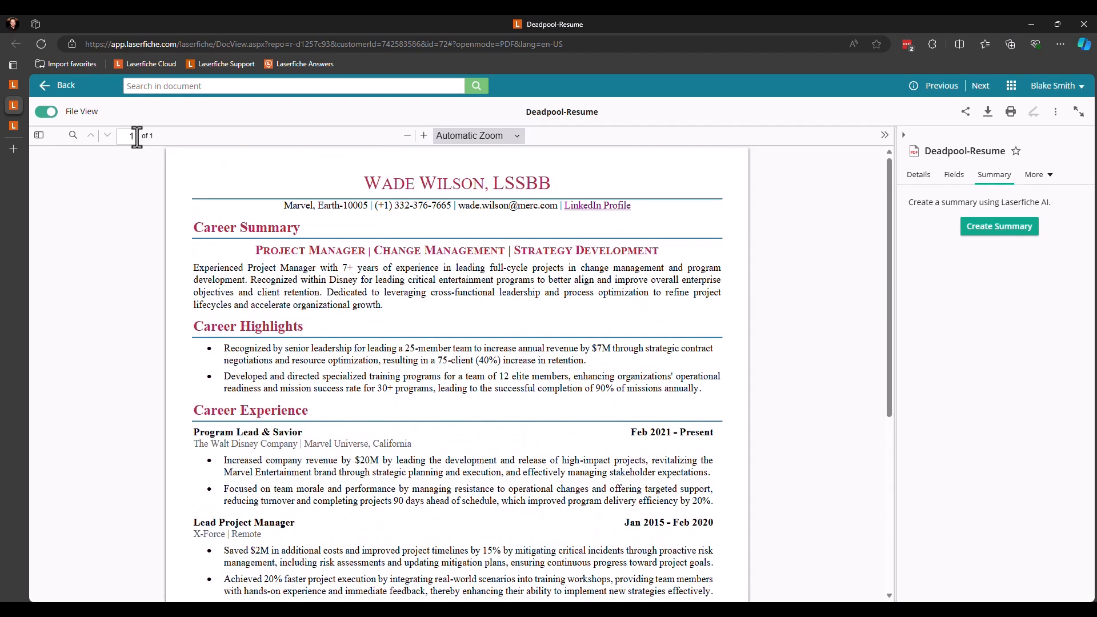
{"action": "left_click", "coordinate": [1020, 229]}
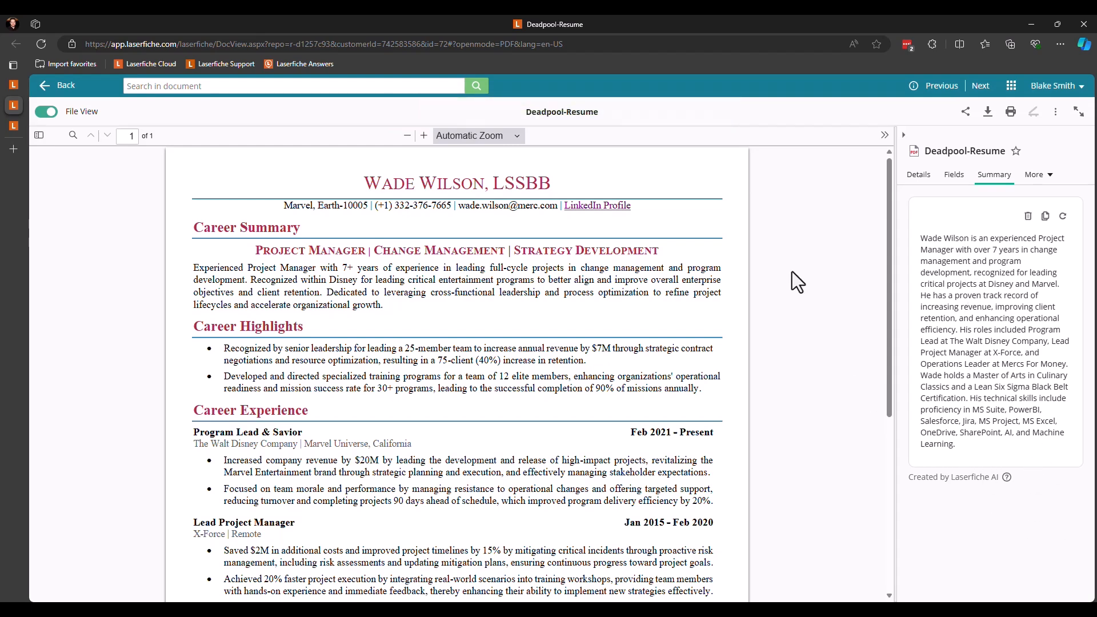
{"action": "middle_click", "coordinate": [7, 100]}
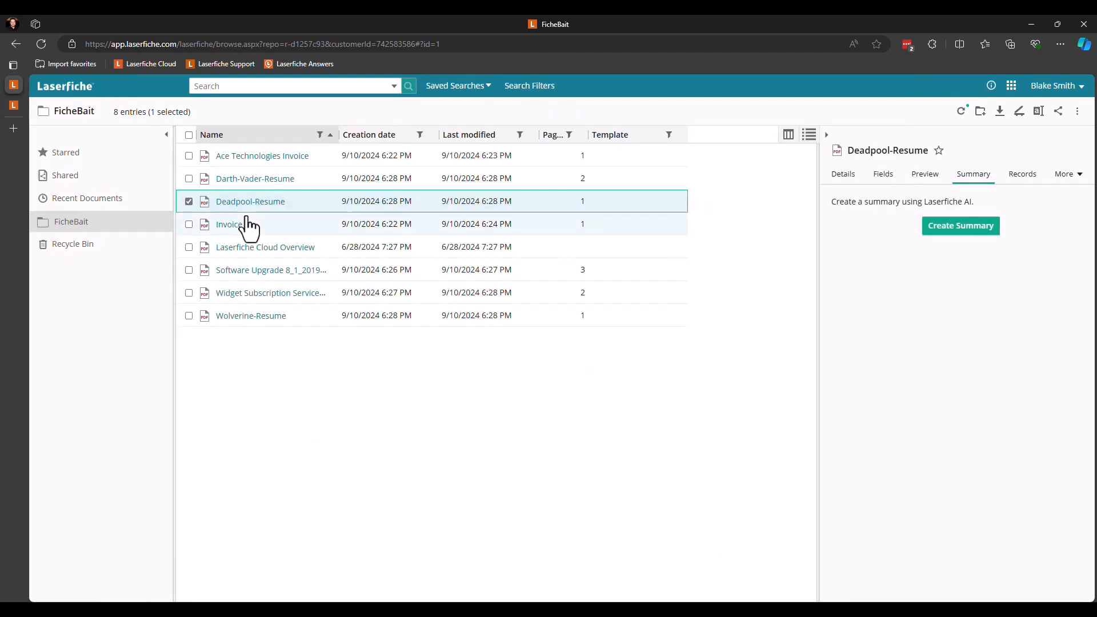
Step: Open Wolverine-Resume, skim its page, create its AI summary, and close the document
{"action": "left_click", "coordinate": [250, 316]}
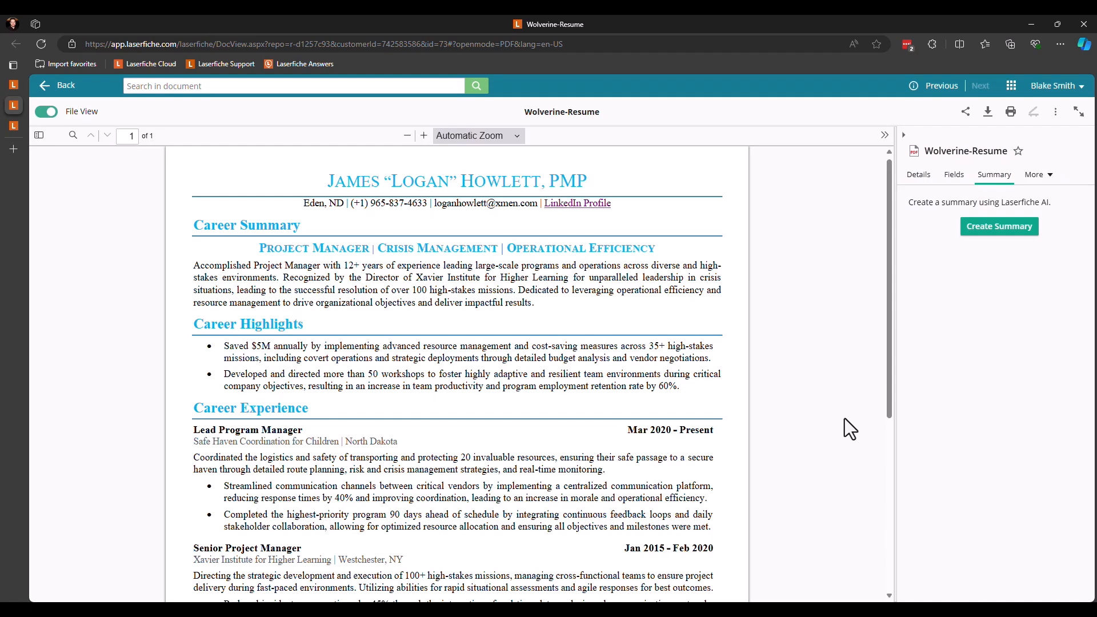
{"action": "scroll", "coordinate": [844, 417], "scroll_direction": "down", "scroll_amount": 4}
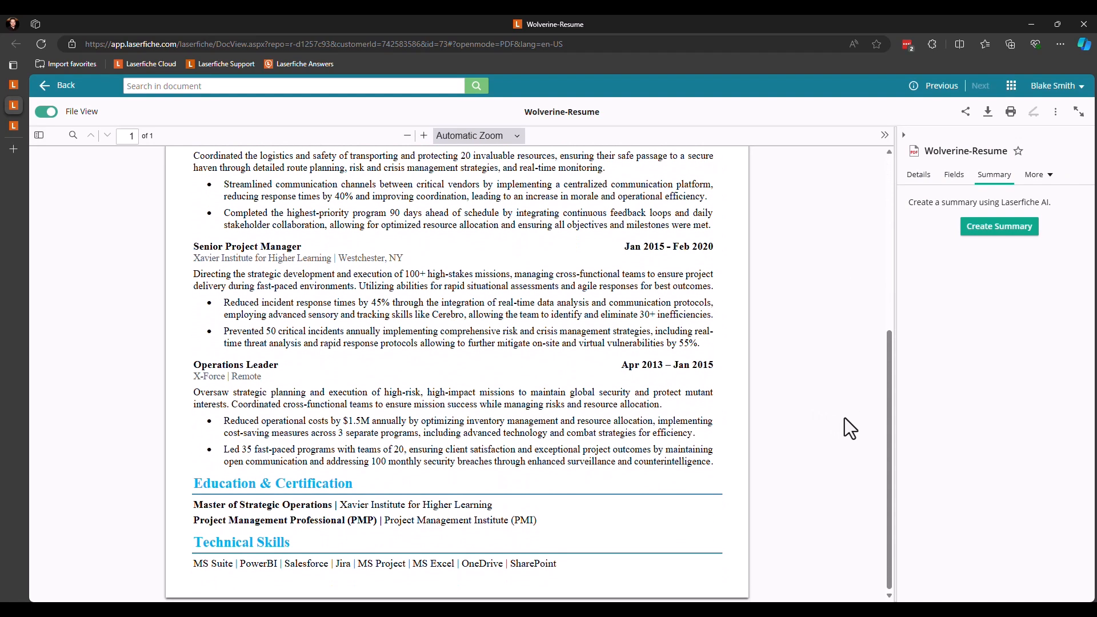
{"action": "scroll", "coordinate": [844, 417], "scroll_direction": "up", "scroll_amount": 3}
{"action": "scroll", "coordinate": [844, 416], "scroll_direction": "up", "scroll_amount": 1}
{"action": "left_click", "coordinate": [981, 228]}
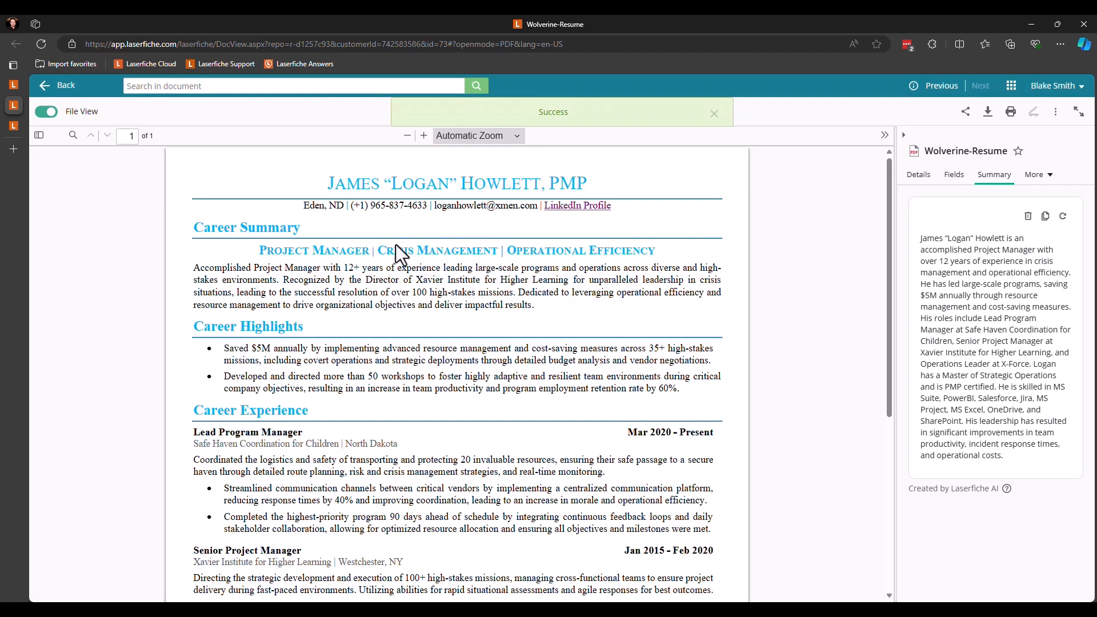
{"action": "middle_click", "coordinate": [10, 102]}
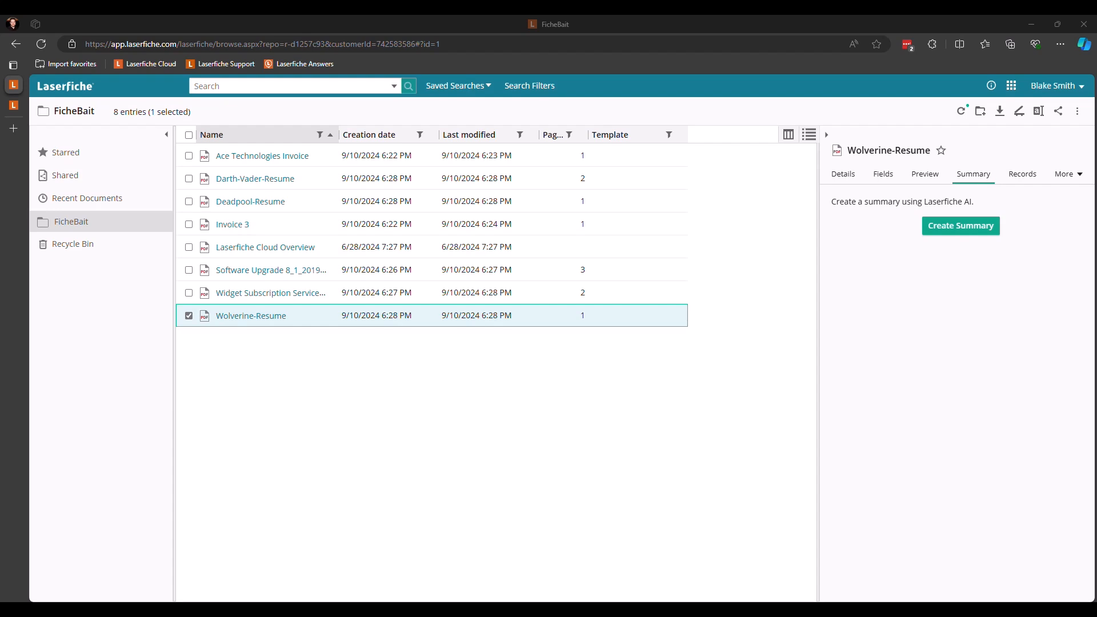
Step: Import American Rescue Plan Act of 2021, Daily Digest 08-30-2024, Domestic Seafood Production Act and Porch Pirates Act of 2024 into FicheBait as Black and white documents
{"action": "left_click_drag", "start_coordinate": [622, 182], "coordinate": [413, 428]}
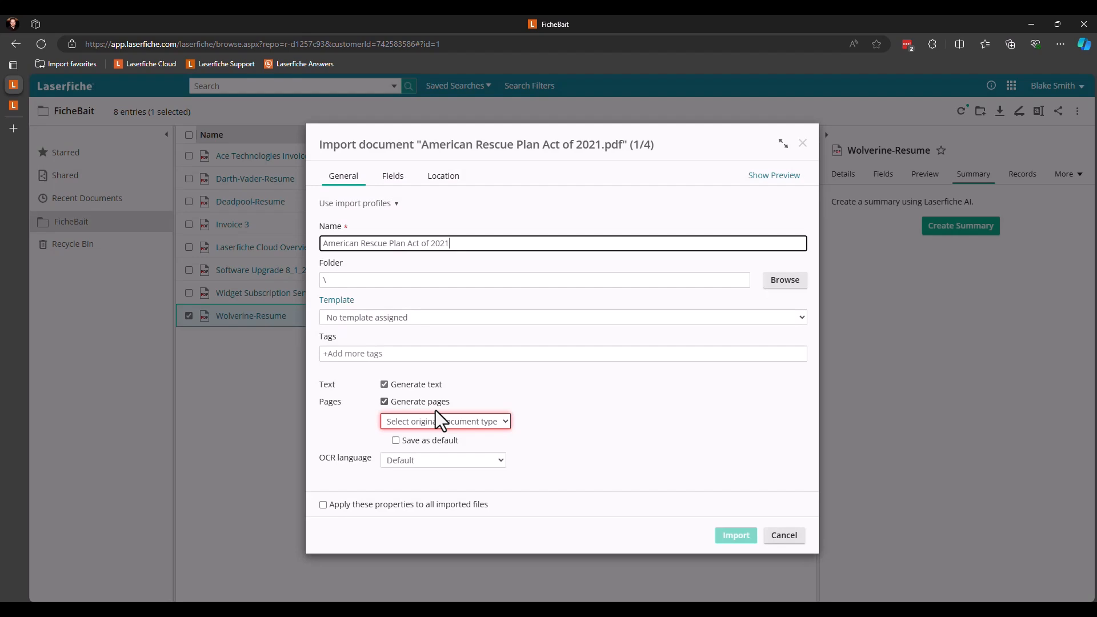
{"action": "left_click", "coordinate": [433, 422]}
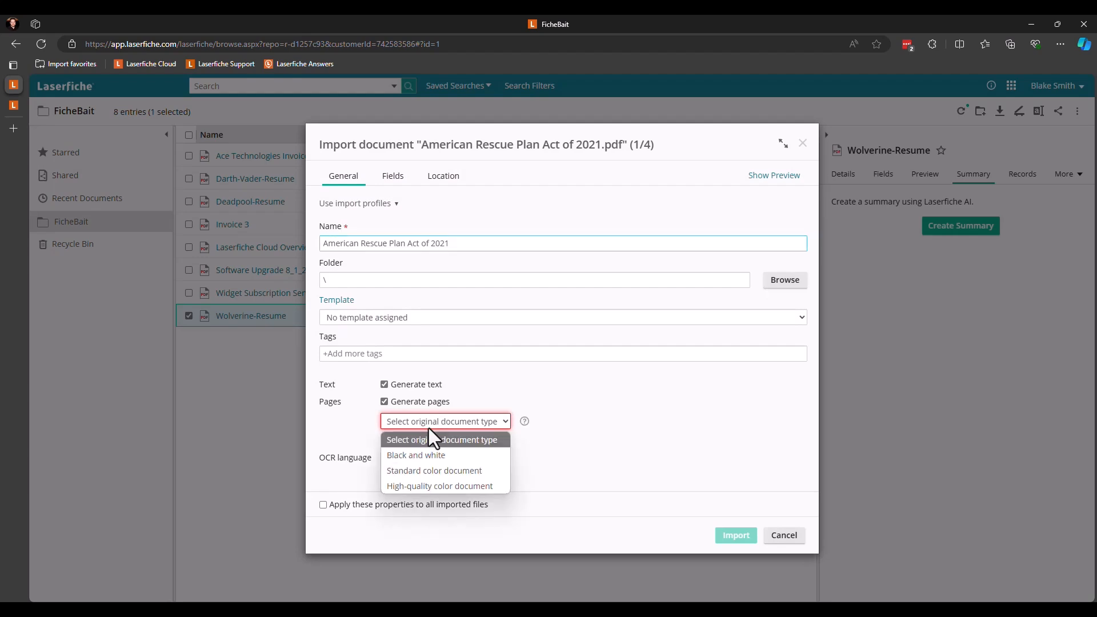
{"action": "left_click", "coordinate": [429, 454]}
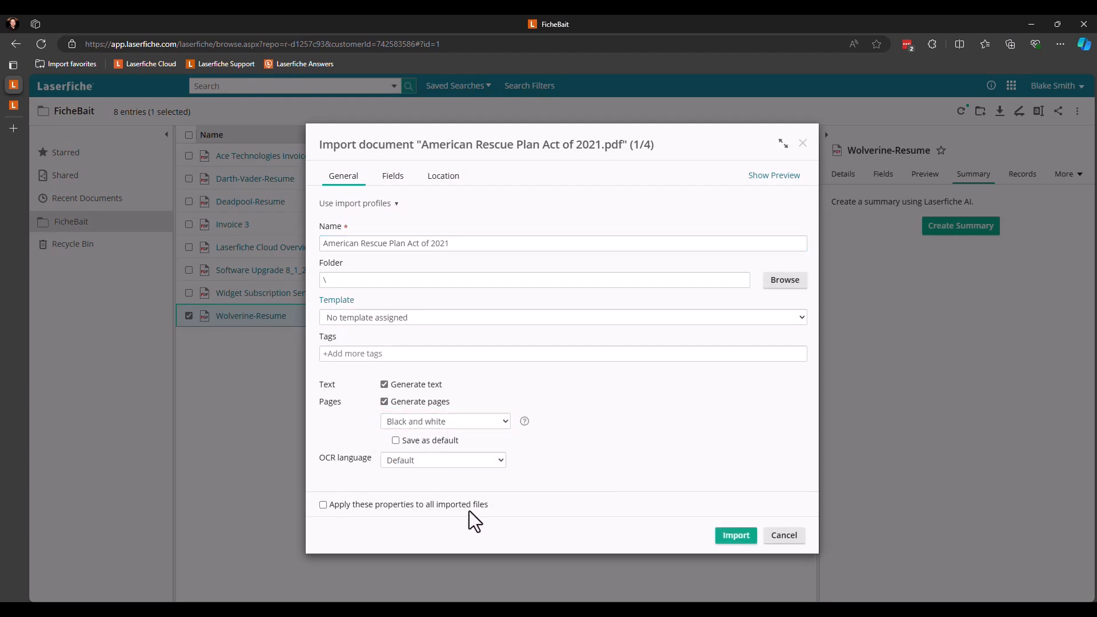
{"action": "left_click", "coordinate": [736, 537]}
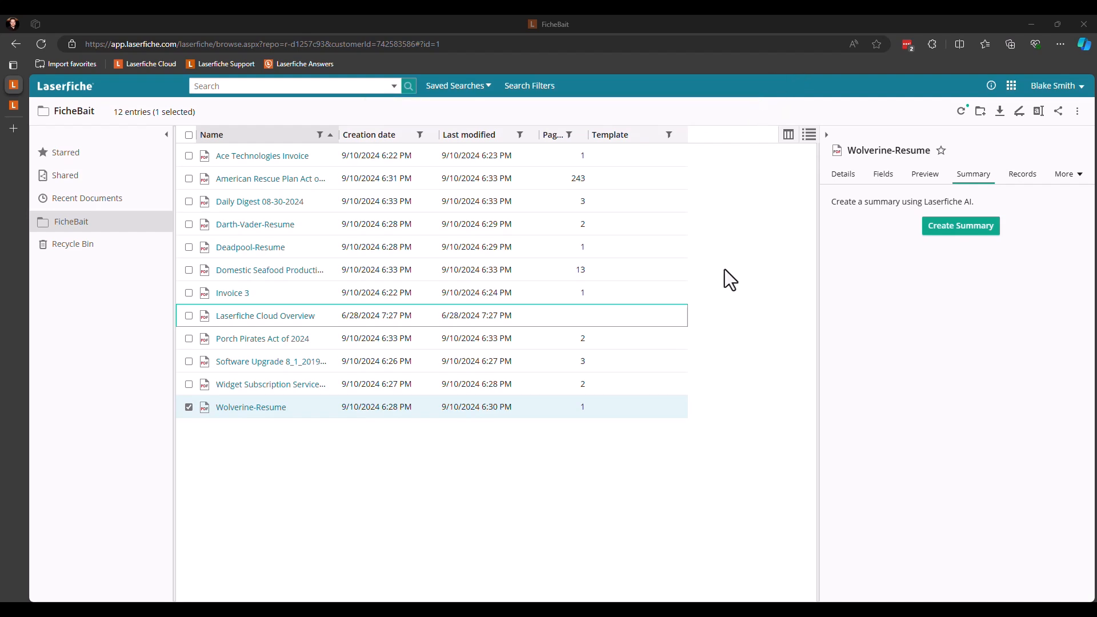
Step: Open Daily Digest 08-30-2024, look through its pages, and create its AI summary
{"action": "left_click", "coordinate": [548, 465]}
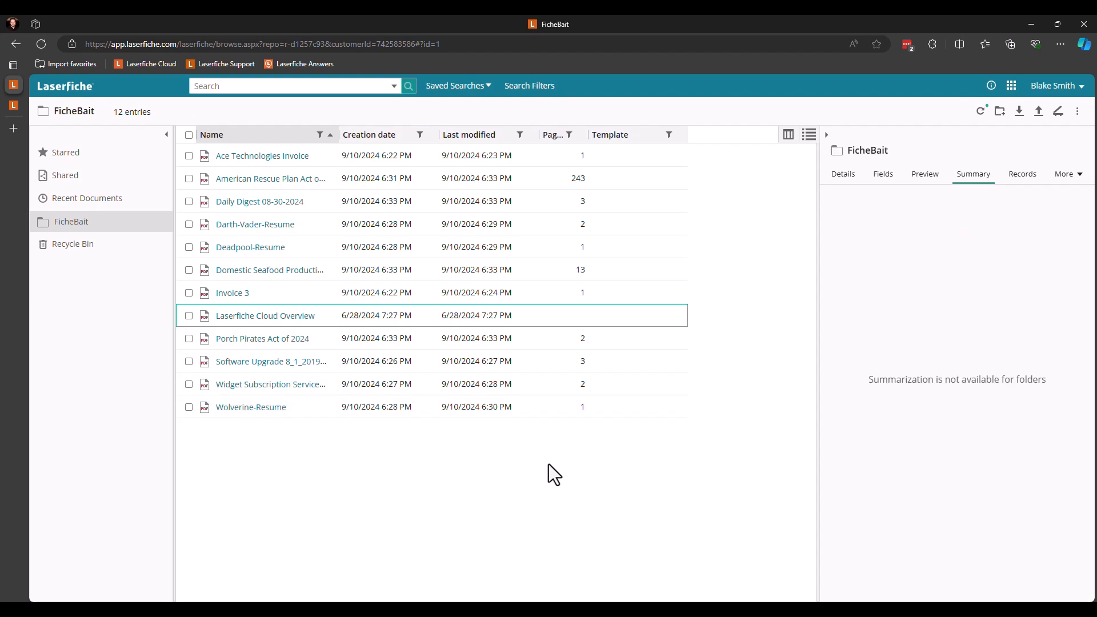
{"action": "left_click", "coordinate": [421, 207]}
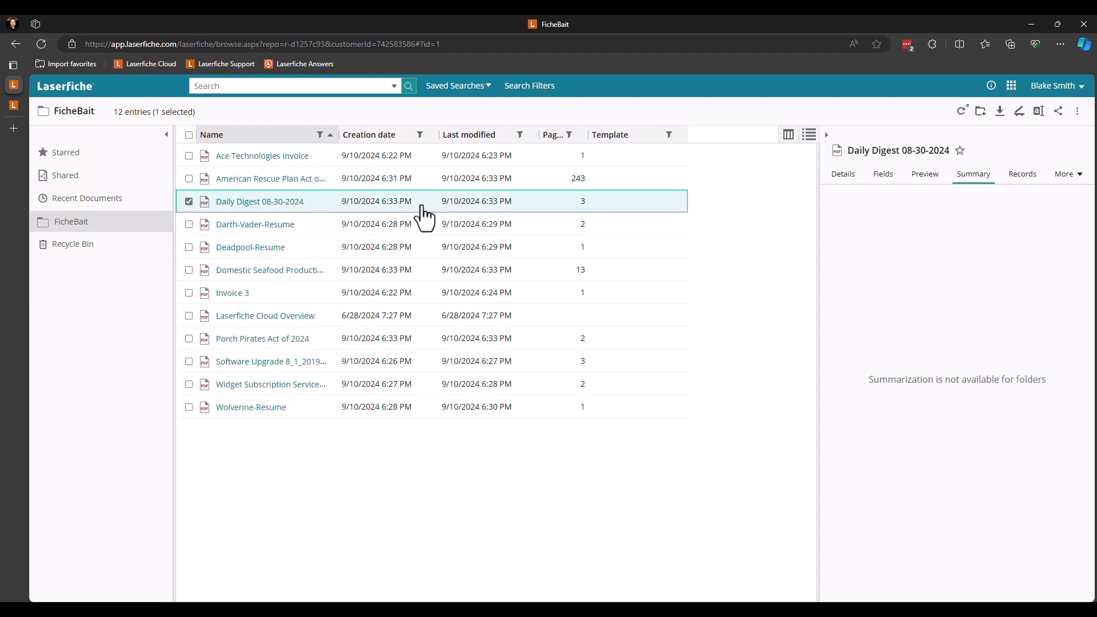
{"action": "left_click", "coordinate": [264, 204]}
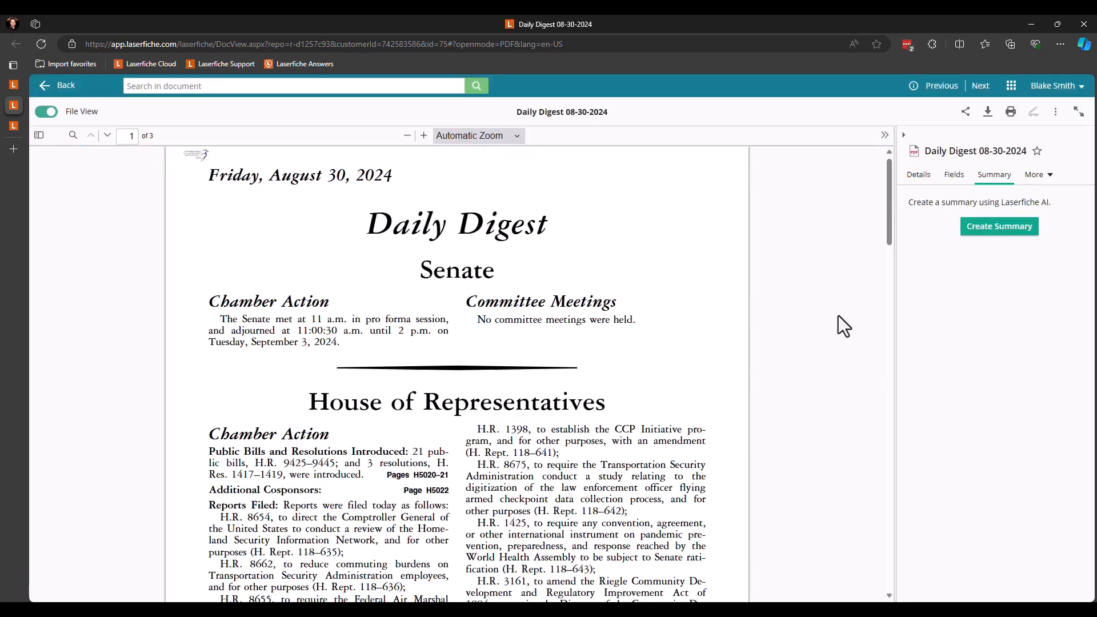
{"action": "scroll", "coordinate": [527, 343], "scroll_direction": "down", "scroll_amount": 6}
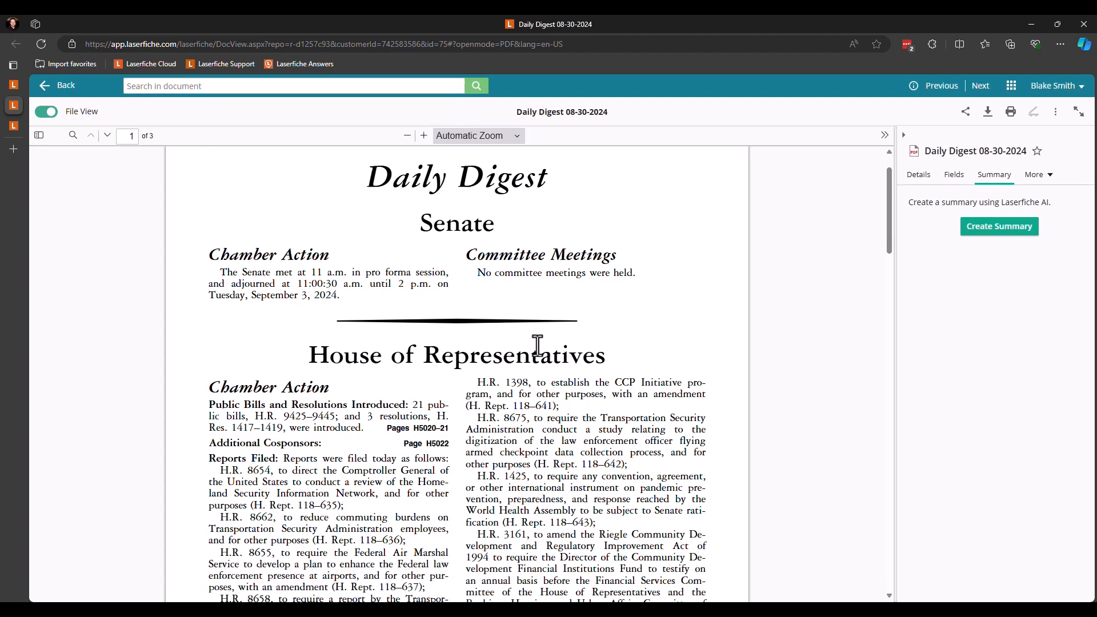
{"action": "scroll", "coordinate": [531, 318], "scroll_direction": "down", "scroll_amount": 8}
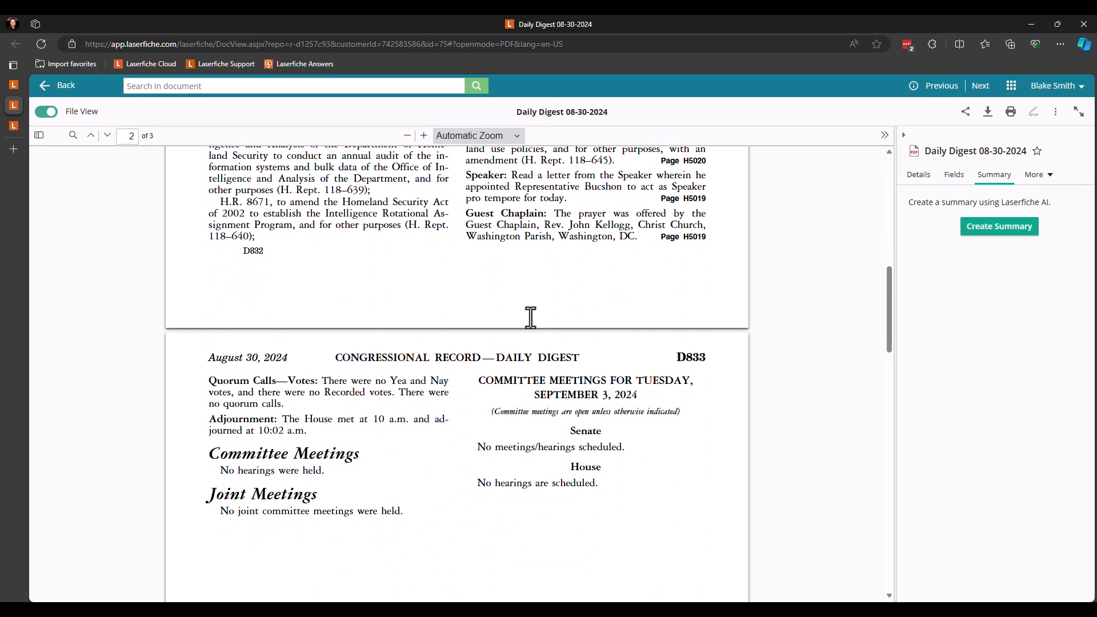
{"action": "scroll", "coordinate": [558, 355], "scroll_direction": "up", "scroll_amount": 12}
{"action": "scroll", "coordinate": [597, 361], "scroll_direction": "up", "scroll_amount": 2}
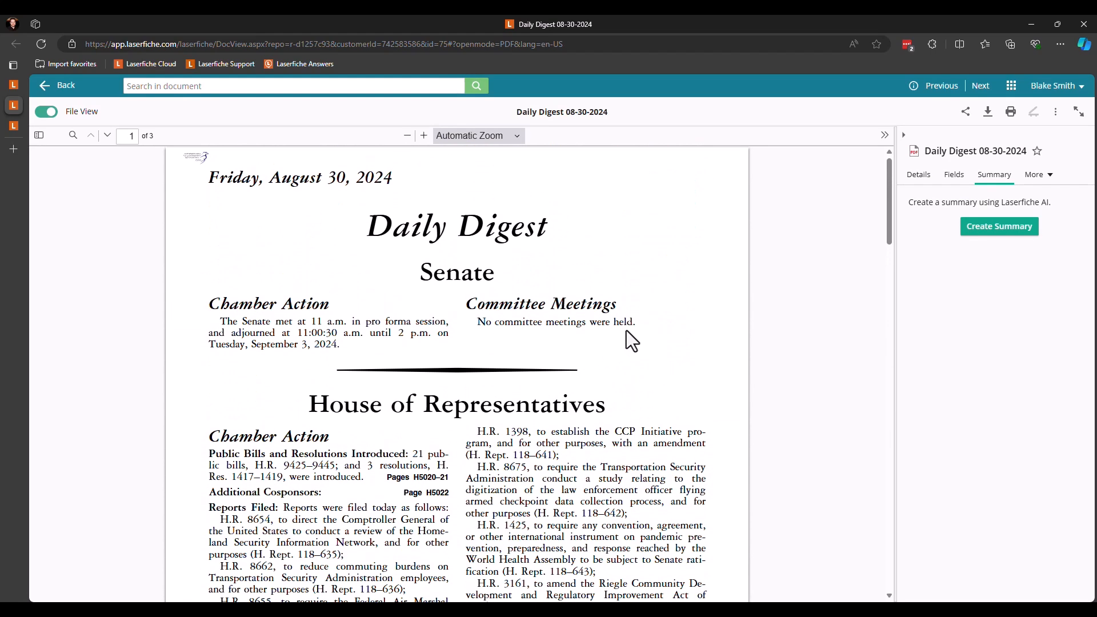
{"action": "scroll", "coordinate": [675, 341], "scroll_direction": "down", "scroll_amount": 2}
{"action": "left_click", "coordinate": [1013, 225]}
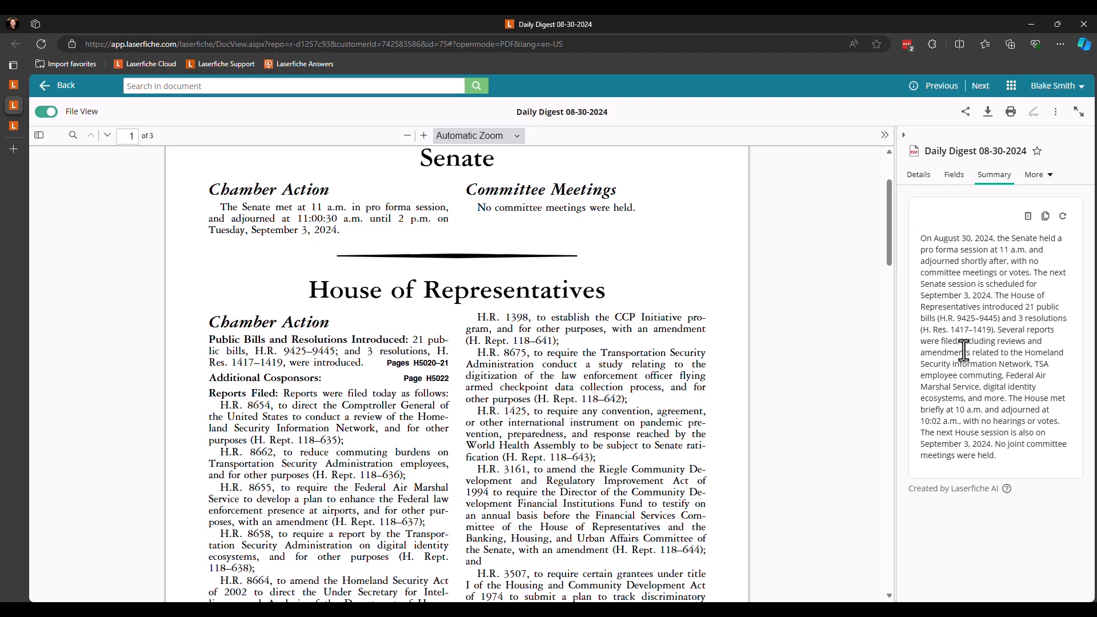
Step: Compare the Daily Digest summary with the text of the first page and return to the FicheBait folder
{"action": "scroll", "coordinate": [710, 401], "scroll_direction": "down", "scroll_amount": 5}
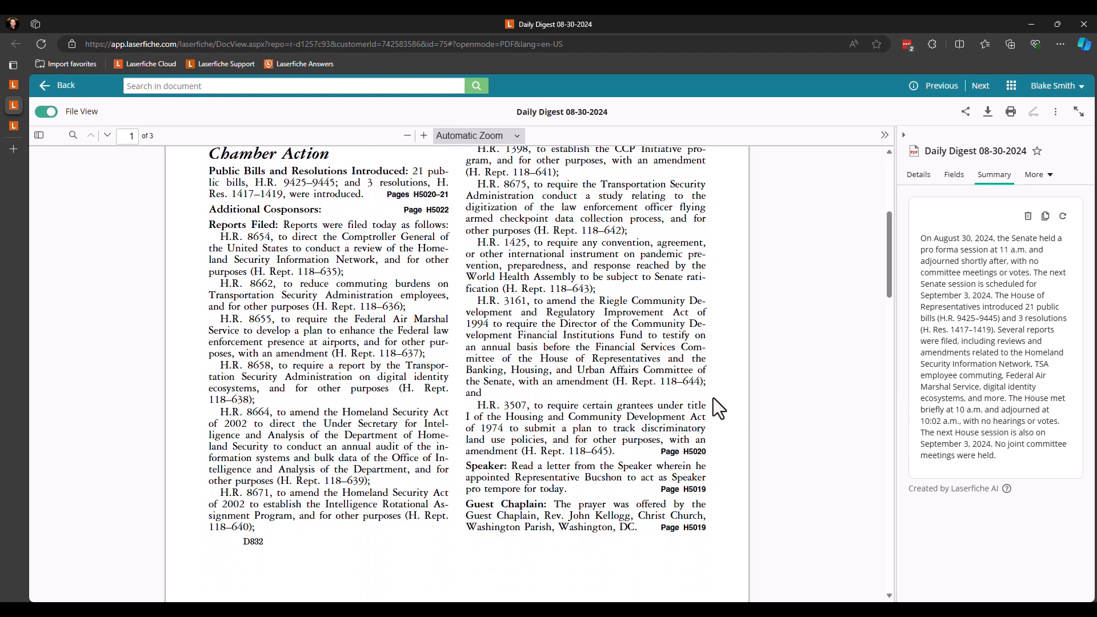
{"action": "scroll", "coordinate": [591, 387], "scroll_direction": "up", "scroll_amount": 8}
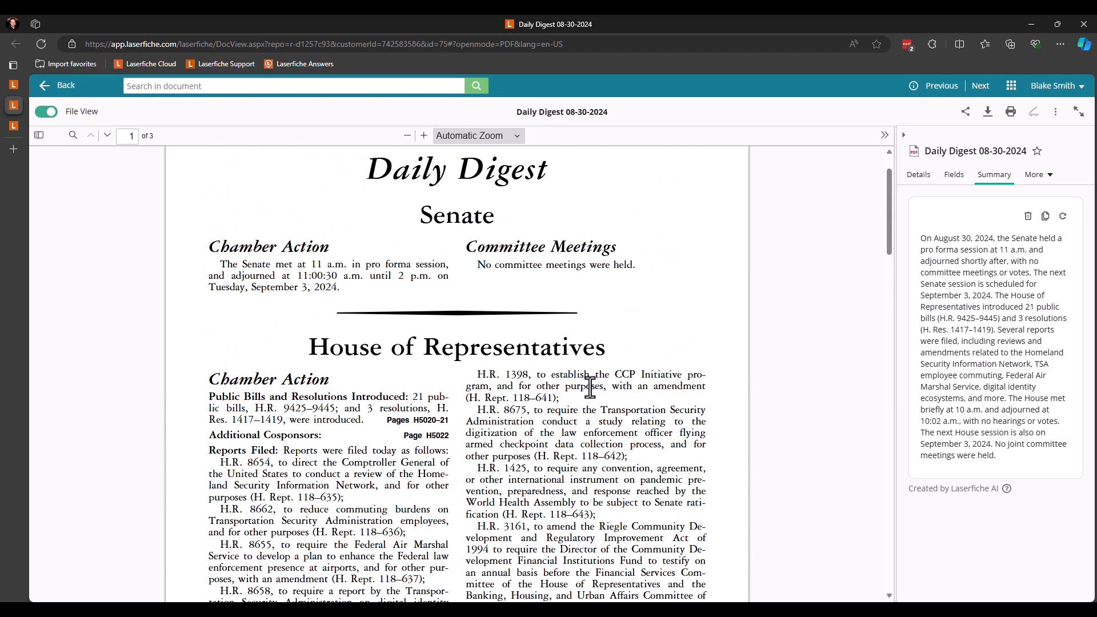
{"action": "middle_click", "coordinate": [16, 103]}
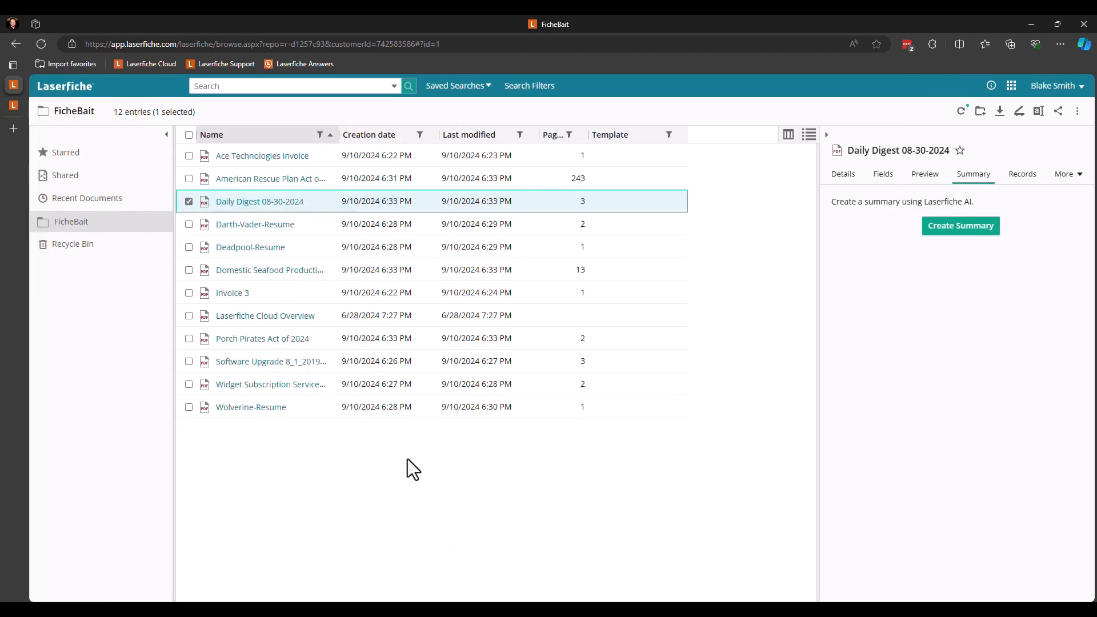
{"action": "left_click", "coordinate": [355, 273]}
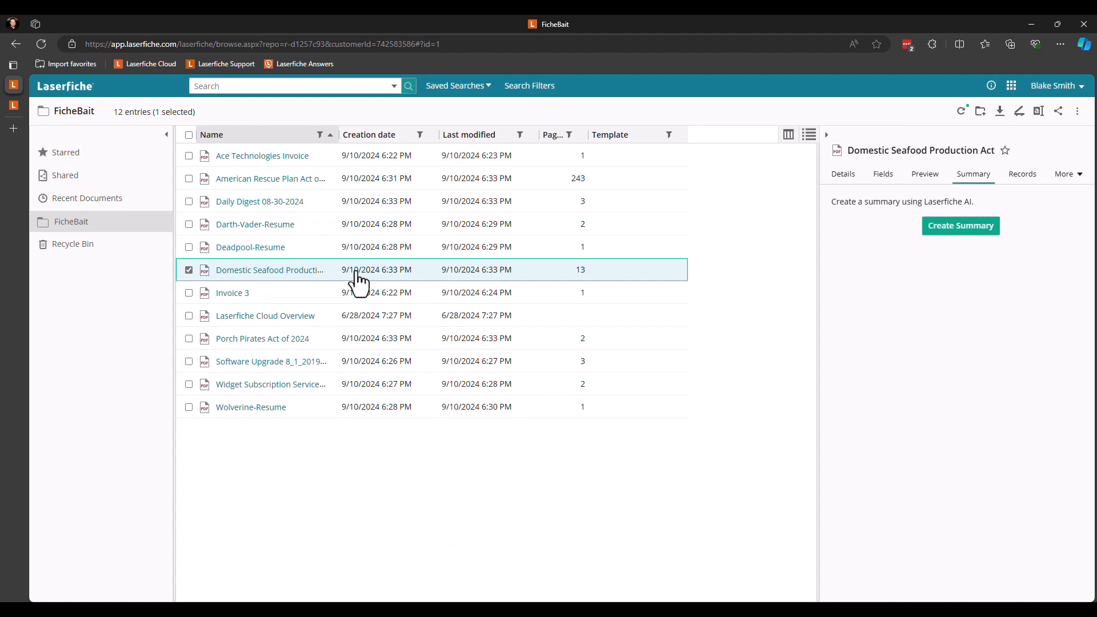
{"action": "left_click", "coordinate": [295, 274]}
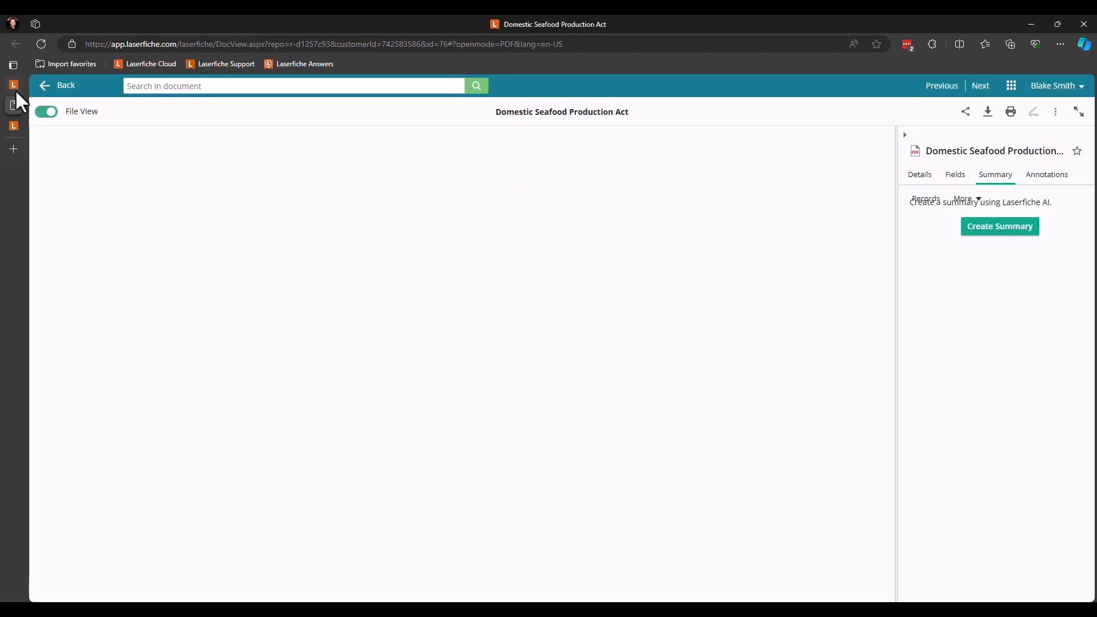
{"action": "mouse_move", "coordinate": [12, 102]}
{"action": "left_click", "coordinate": [127, 103]}
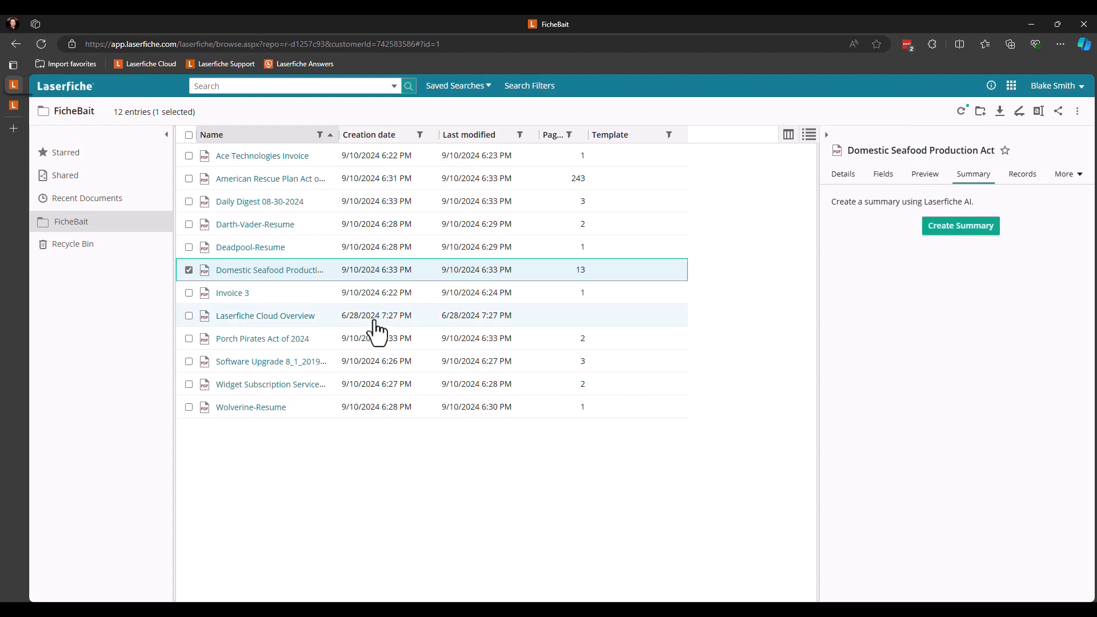
Step: Look through the pages of Porch Pirates Act of 2024, create its AI summary, and close the document
{"action": "left_click", "coordinate": [413, 338]}
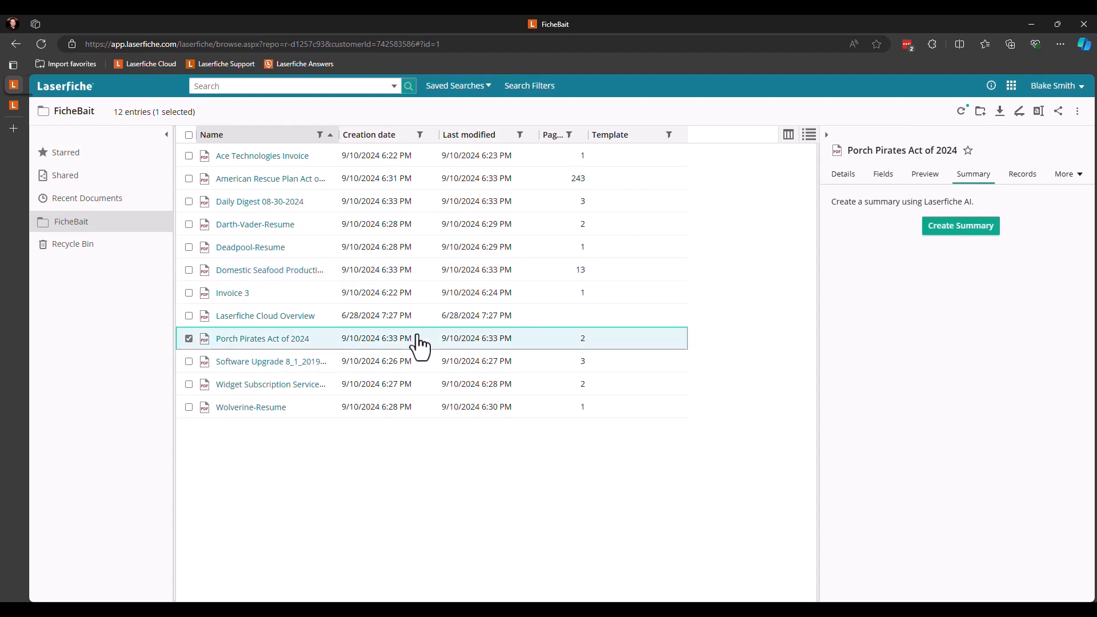
{"action": "left_click", "coordinate": [277, 341]}
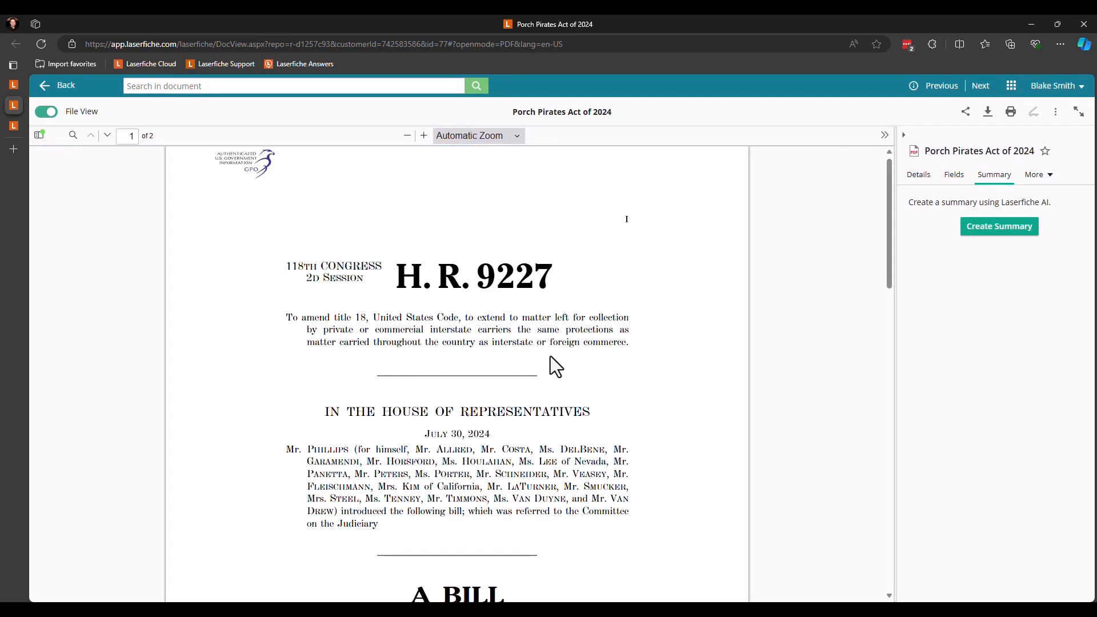
{"action": "scroll", "coordinate": [673, 327], "scroll_direction": "down", "scroll_amount": 15}
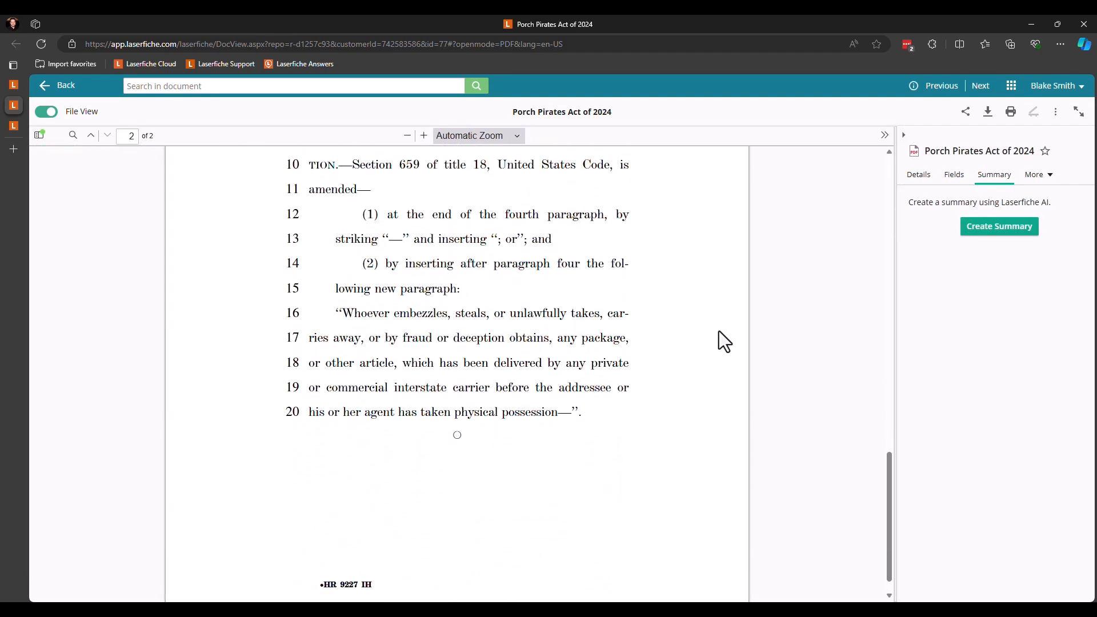
{"action": "scroll", "coordinate": [721, 328], "scroll_direction": "up", "scroll_amount": 15}
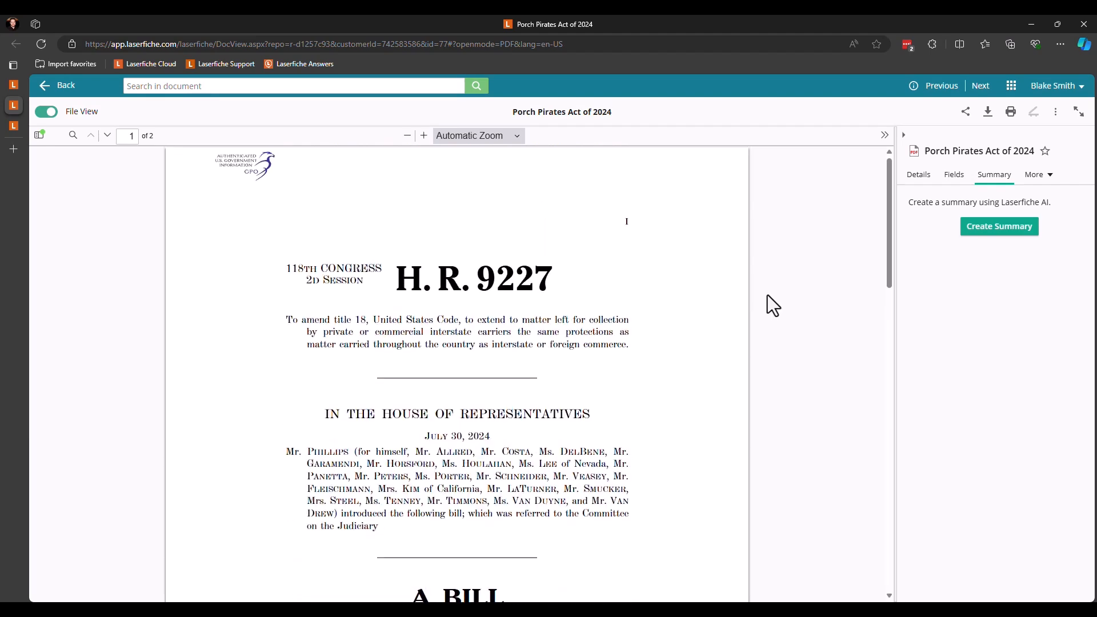
{"action": "scroll", "coordinate": [783, 289], "scroll_direction": "down", "scroll_amount": 5}
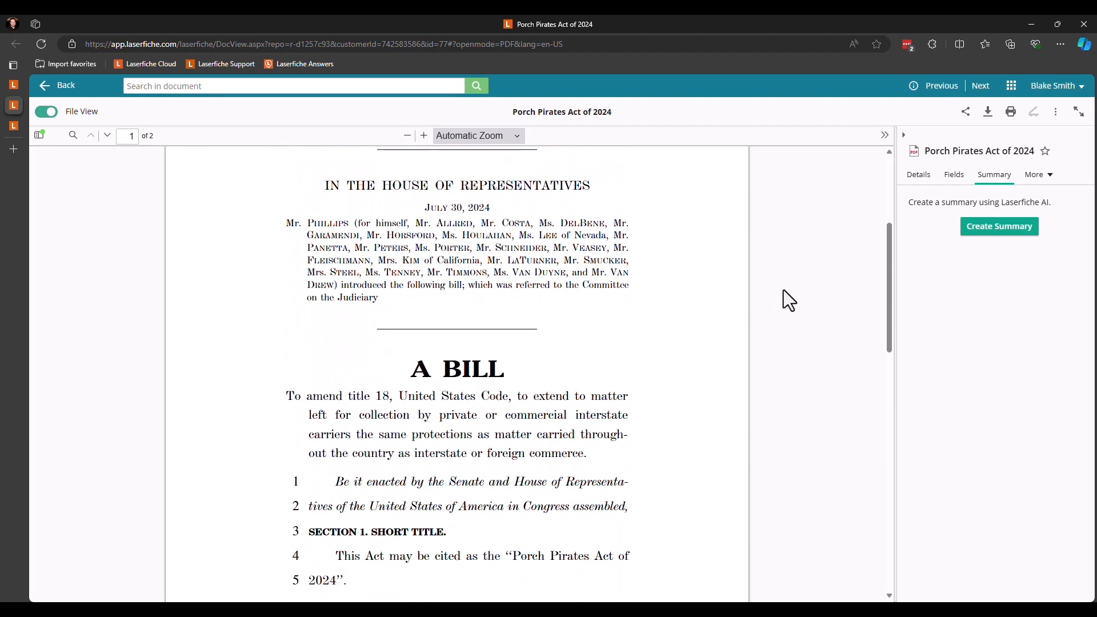
{"action": "scroll", "coordinate": [783, 290], "scroll_direction": "down", "scroll_amount": 1}
{"action": "scroll", "coordinate": [784, 289], "scroll_direction": "down", "scroll_amount": 1}
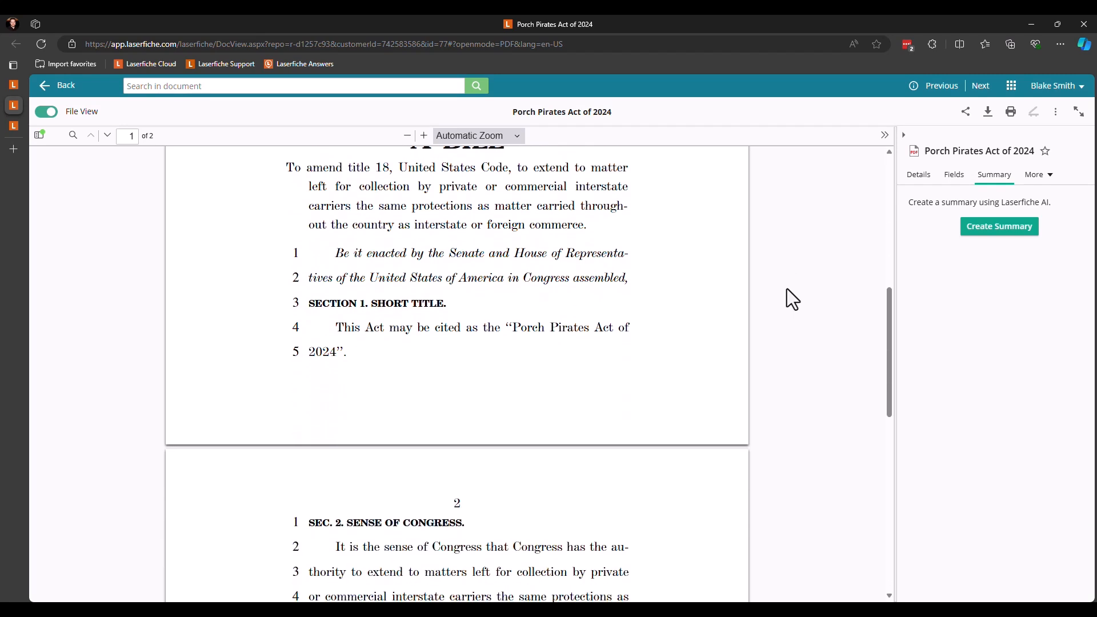
{"action": "scroll", "coordinate": [787, 287], "scroll_direction": "down", "scroll_amount": 3}
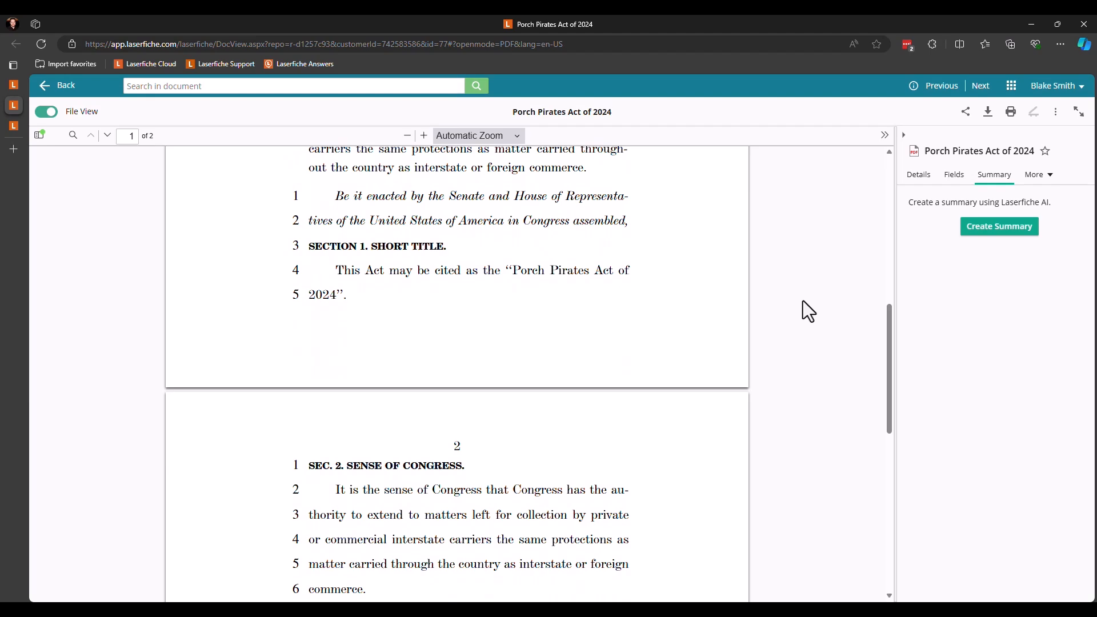
{"action": "scroll", "coordinate": [800, 303], "scroll_direction": "up", "scroll_amount": 10}
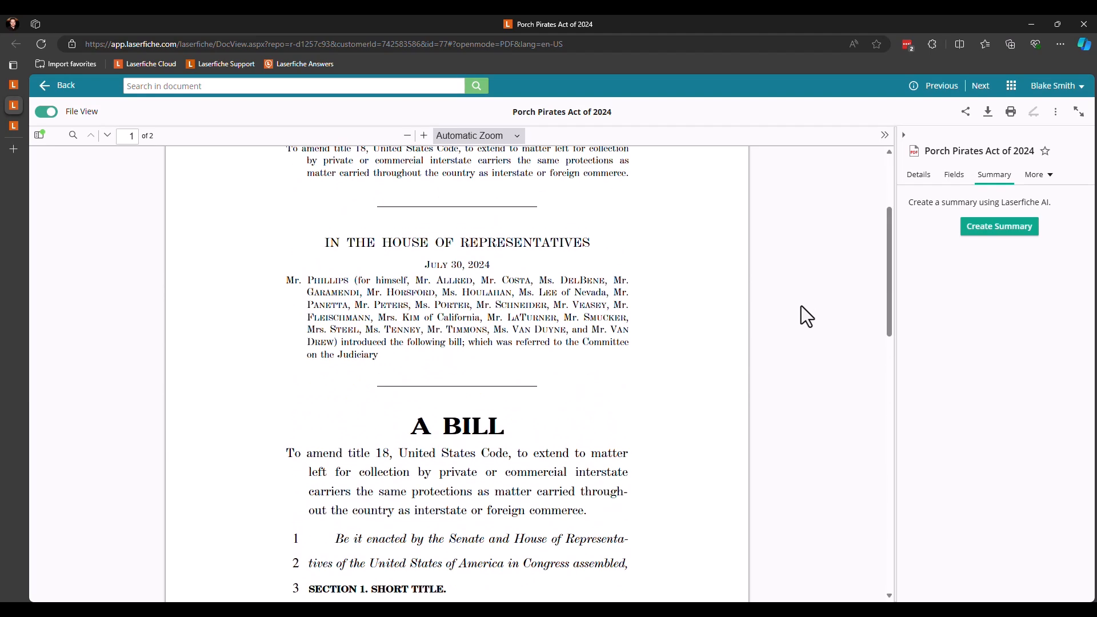
{"action": "left_click", "coordinate": [1023, 229]}
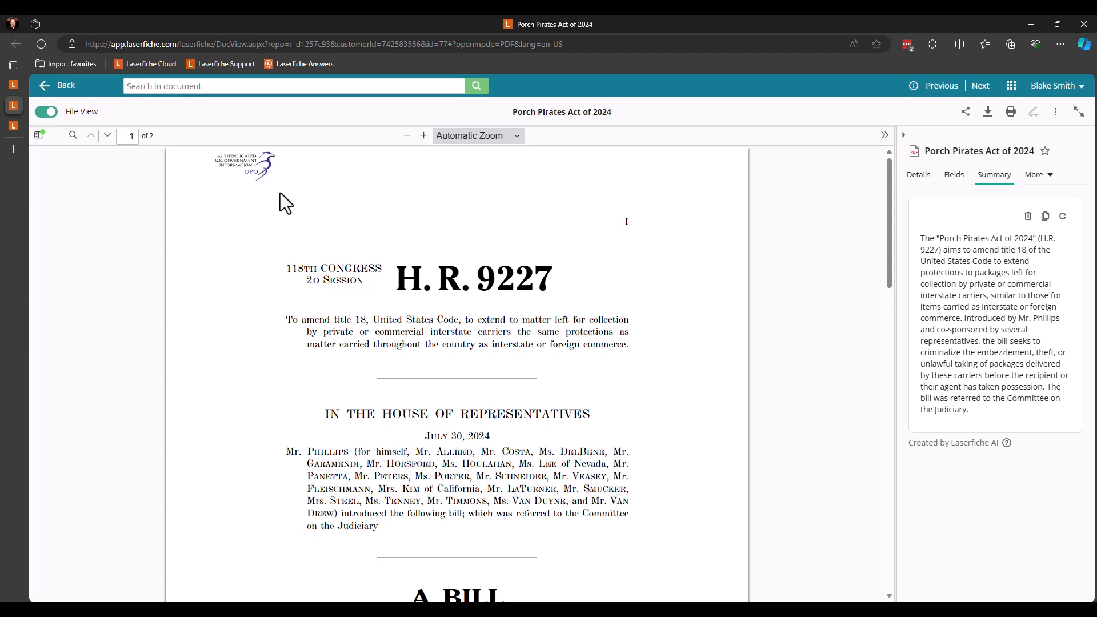
{"action": "middle_click", "coordinate": [10, 103]}
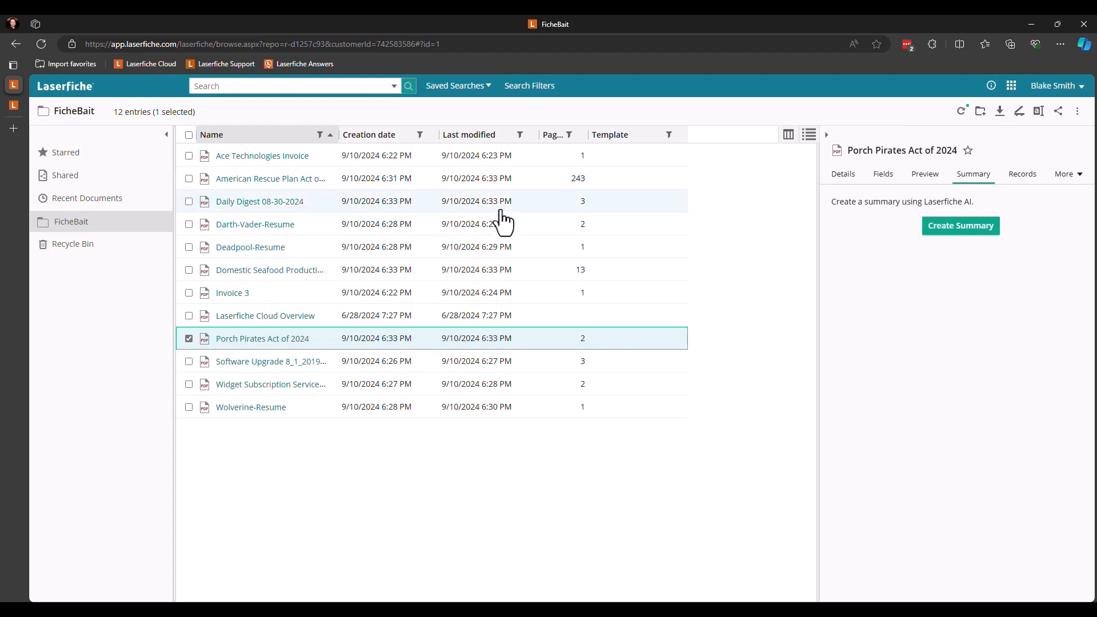
Step: Open Domestic Seafood Production Act, skim its pages, and create its AI summary
{"action": "left_click", "coordinate": [384, 280]}
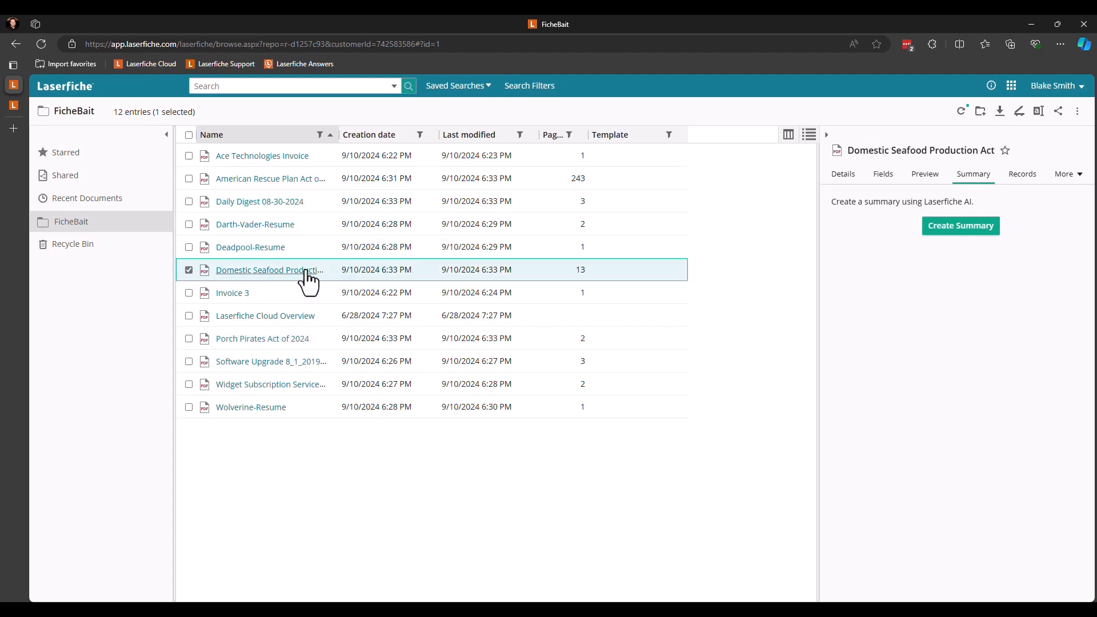
{"action": "left_click", "coordinate": [306, 272]}
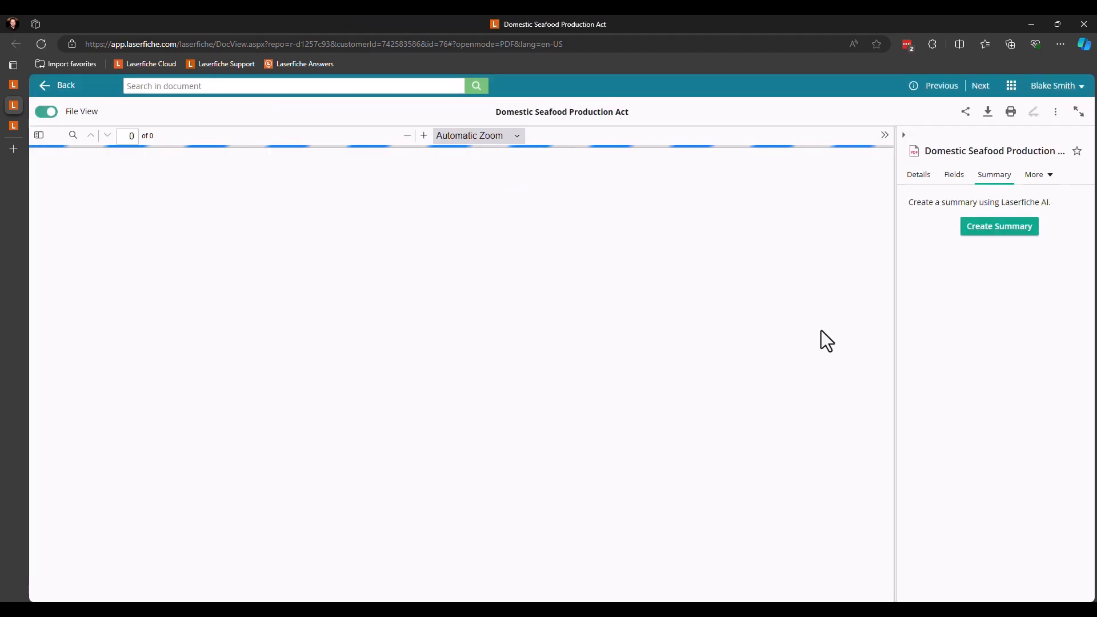
{"action": "scroll", "coordinate": [822, 341], "scroll_direction": "down", "scroll_amount": 10}
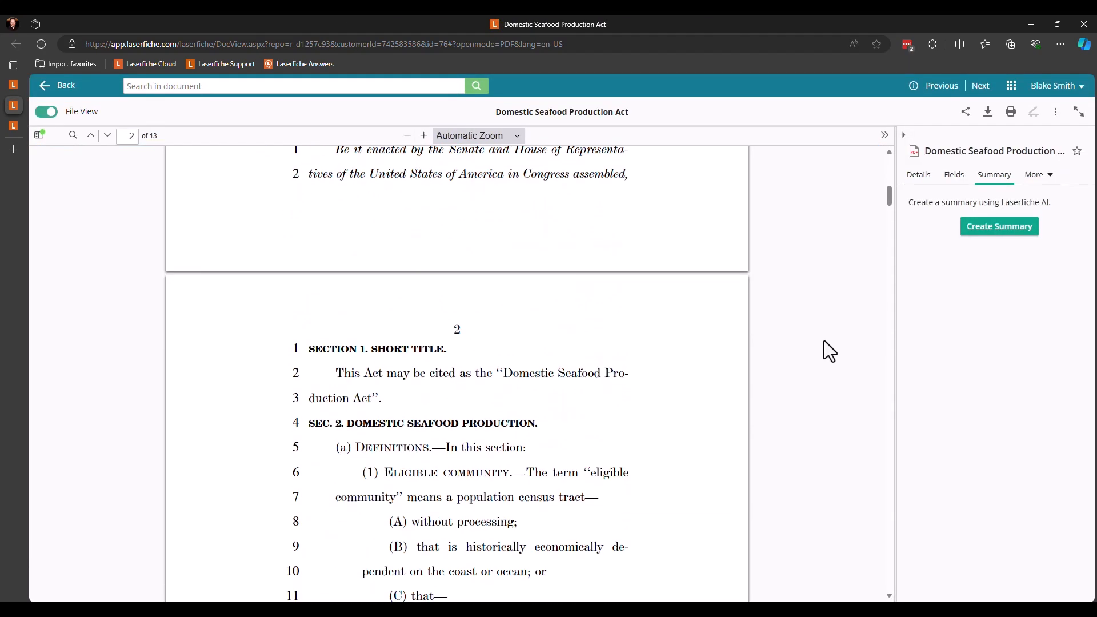
{"action": "scroll", "coordinate": [823, 341], "scroll_direction": "down", "scroll_amount": 10}
{"action": "scroll", "coordinate": [823, 341], "scroll_direction": "up", "scroll_amount": 20}
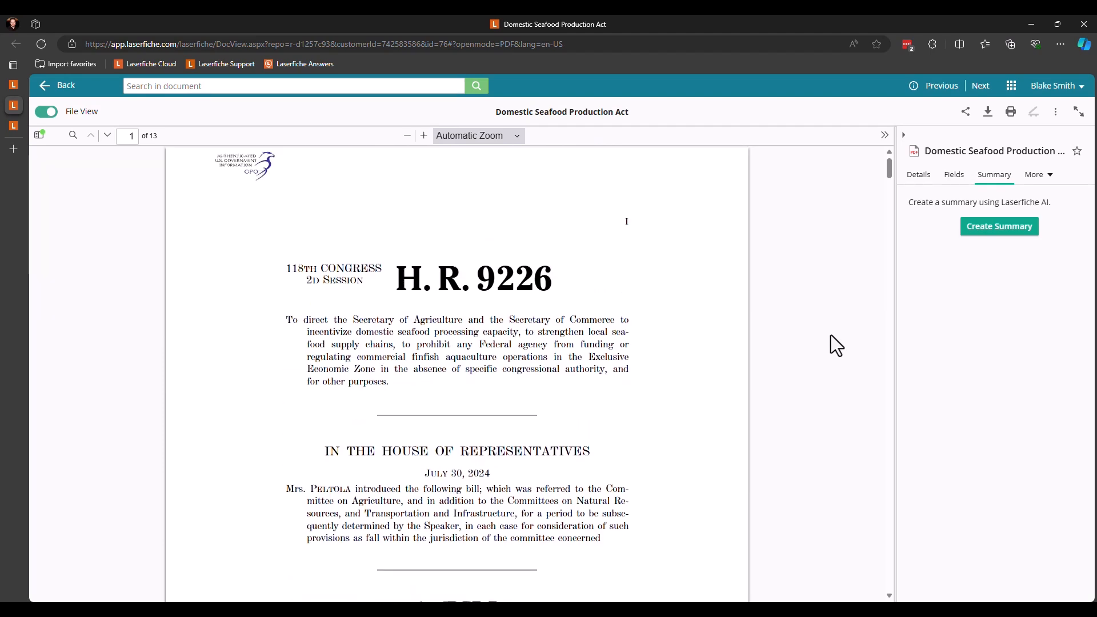
{"action": "left_click", "coordinate": [1001, 229]}
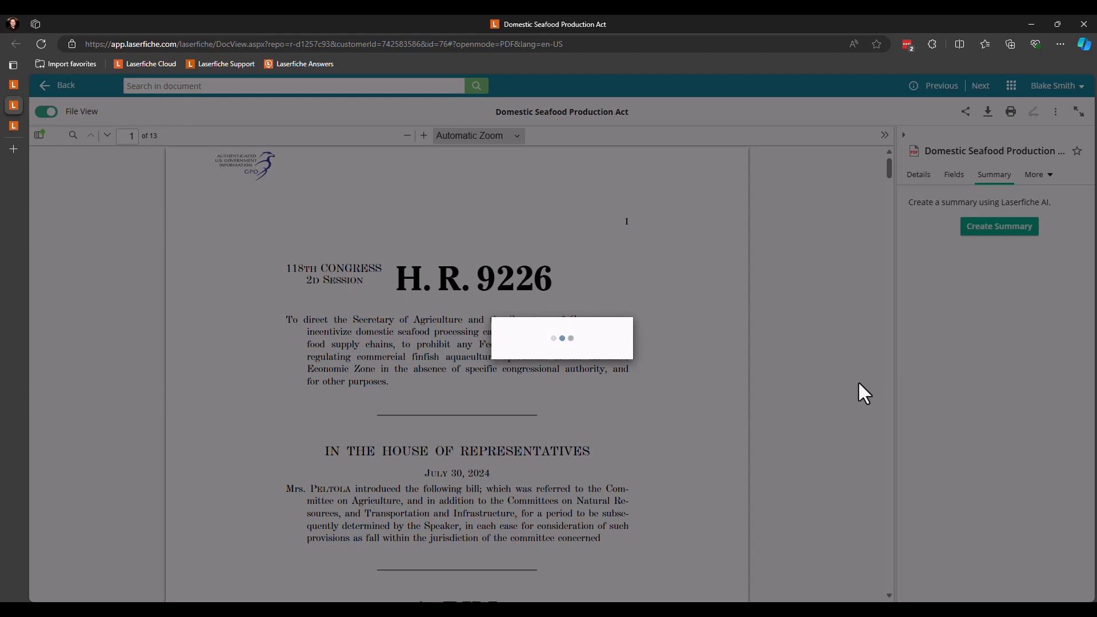
Step: Read through the Domestic Seafood Production Act summary and close the document to return to the FicheBait folder
{"action": "scroll", "coordinate": [969, 321], "scroll_direction": "down", "scroll_amount": 1}
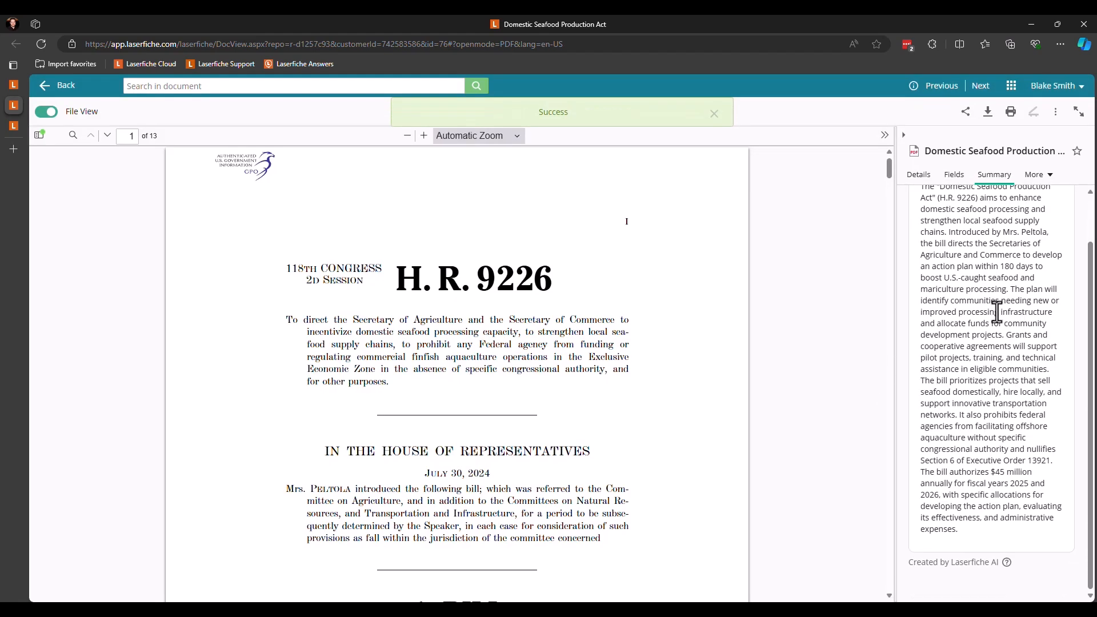
{"action": "scroll", "coordinate": [991, 406], "scroll_direction": "up", "scroll_amount": 1}
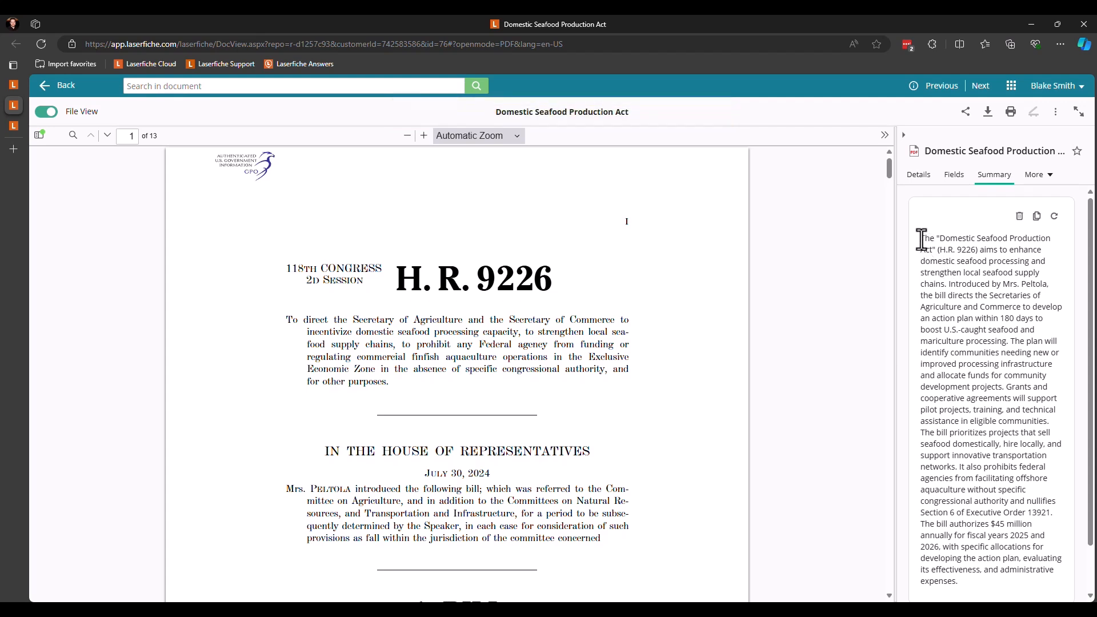
{"action": "scroll", "coordinate": [997, 270], "scroll_direction": "down", "scroll_amount": 1}
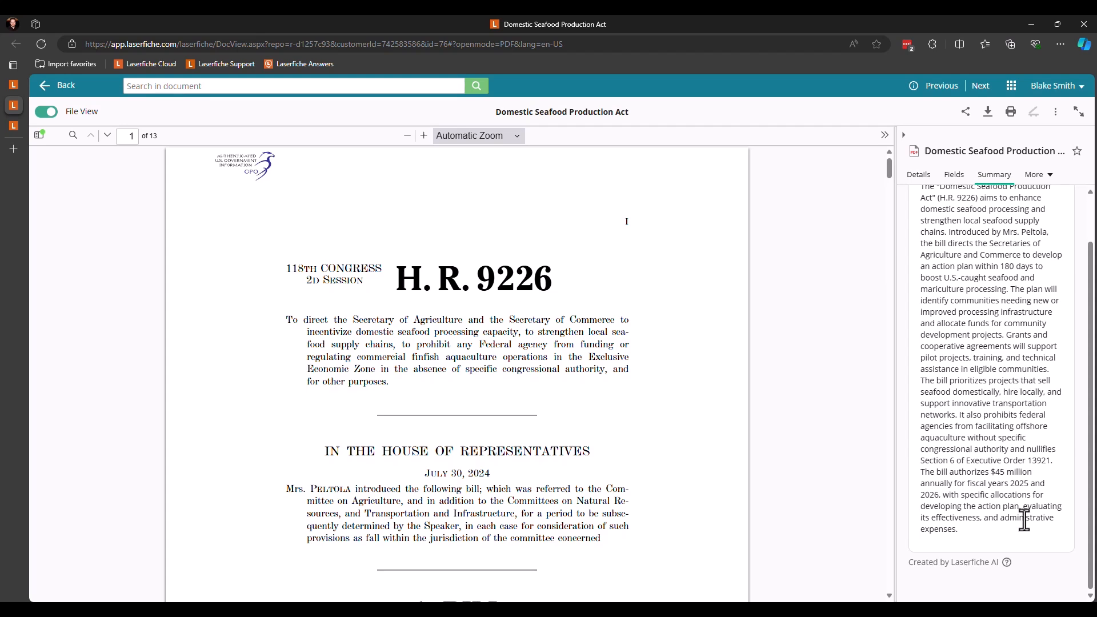
{"action": "scroll", "coordinate": [1031, 534], "scroll_direction": "up", "scroll_amount": 2}
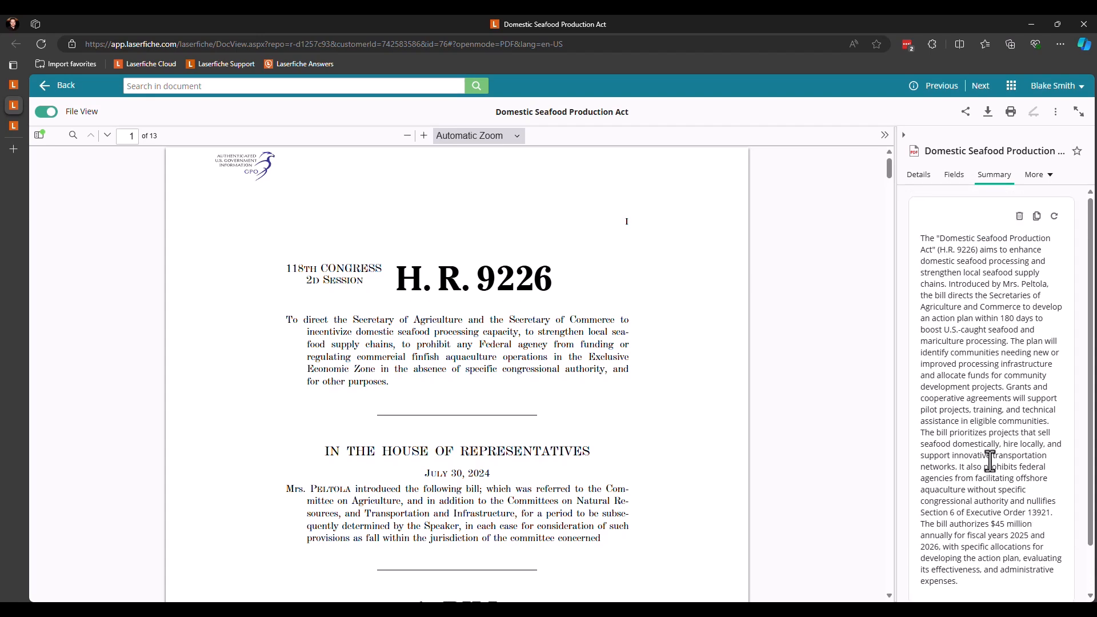
{"action": "middle_click", "coordinate": [14, 105]}
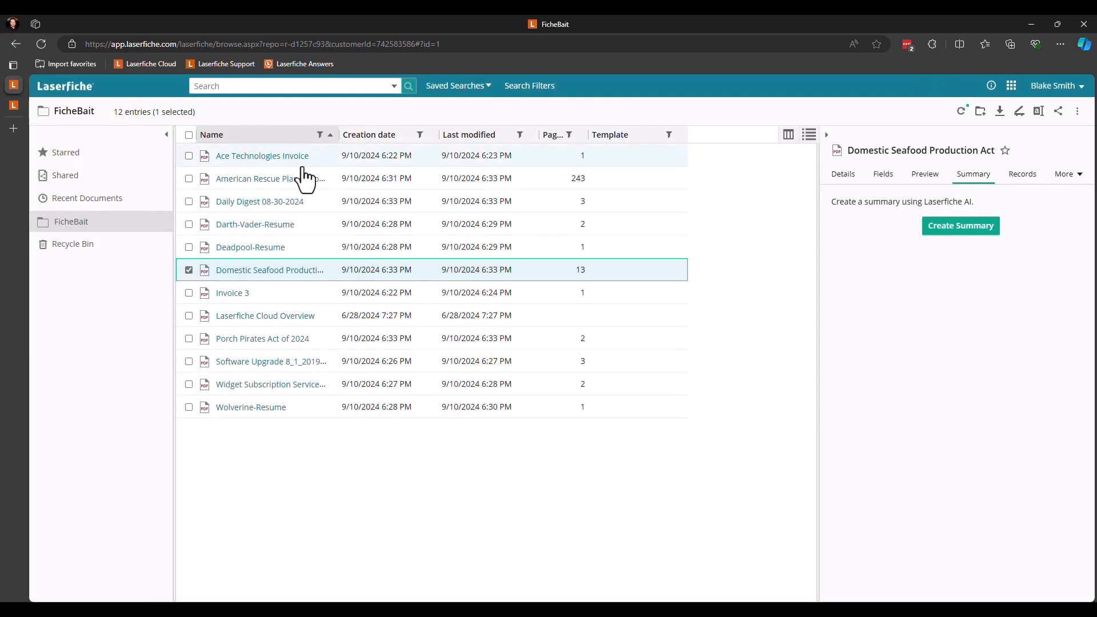
Step: Open American Rescue Plan Act of 2021, skim its pages, and create its AI summary
{"action": "left_click", "coordinate": [323, 180]}
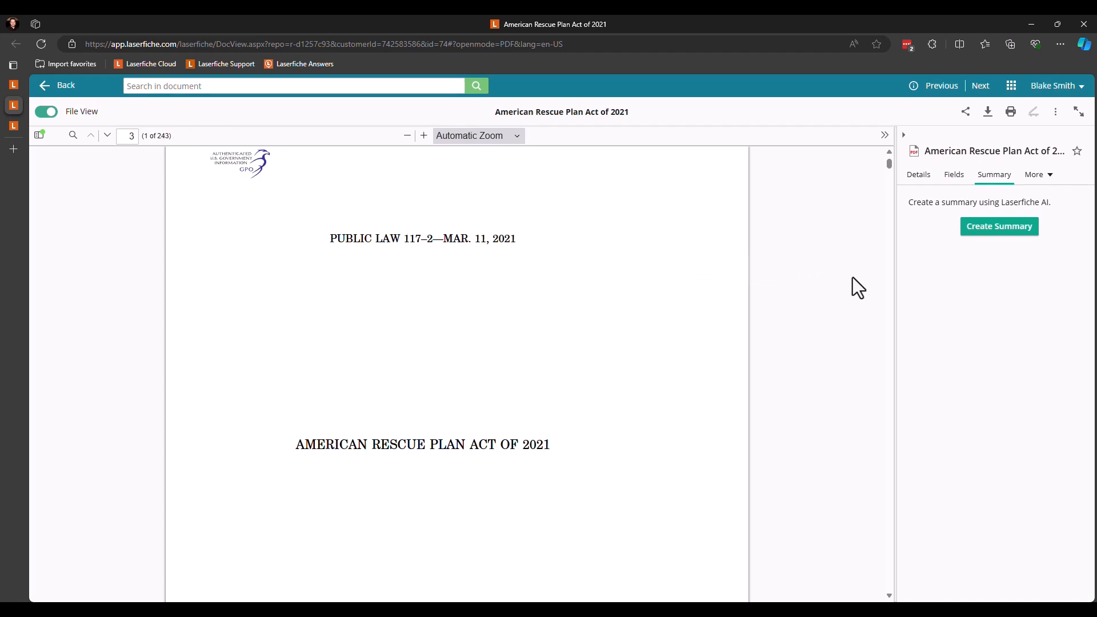
{"action": "scroll", "coordinate": [852, 276], "scroll_direction": "down", "scroll_amount": 20}
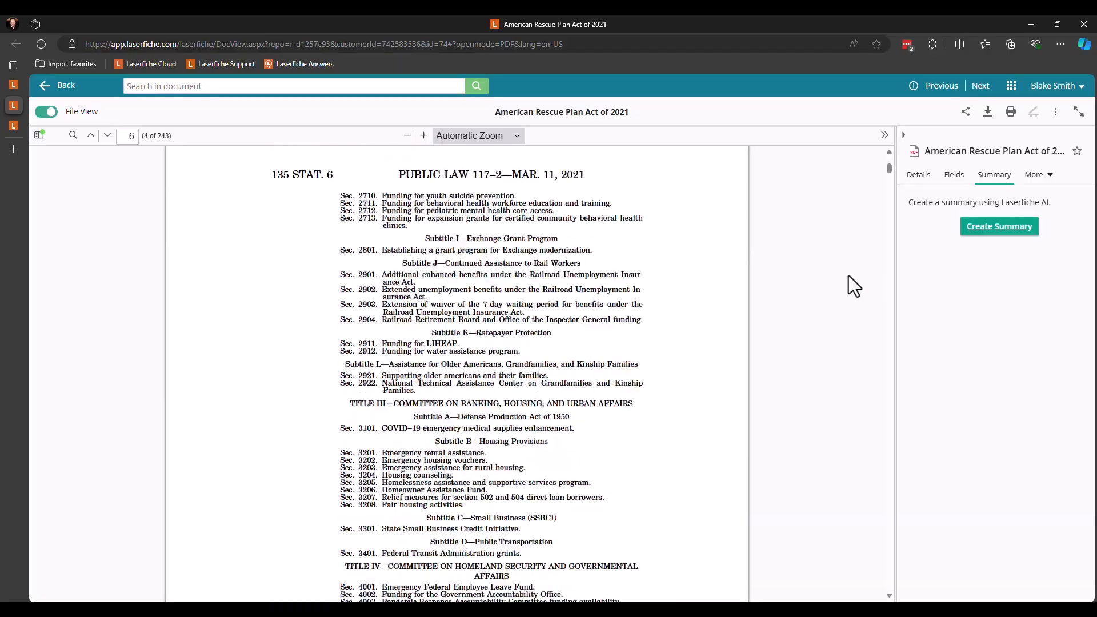
{"action": "scroll", "coordinate": [851, 282], "scroll_direction": "down", "scroll_amount": 20}
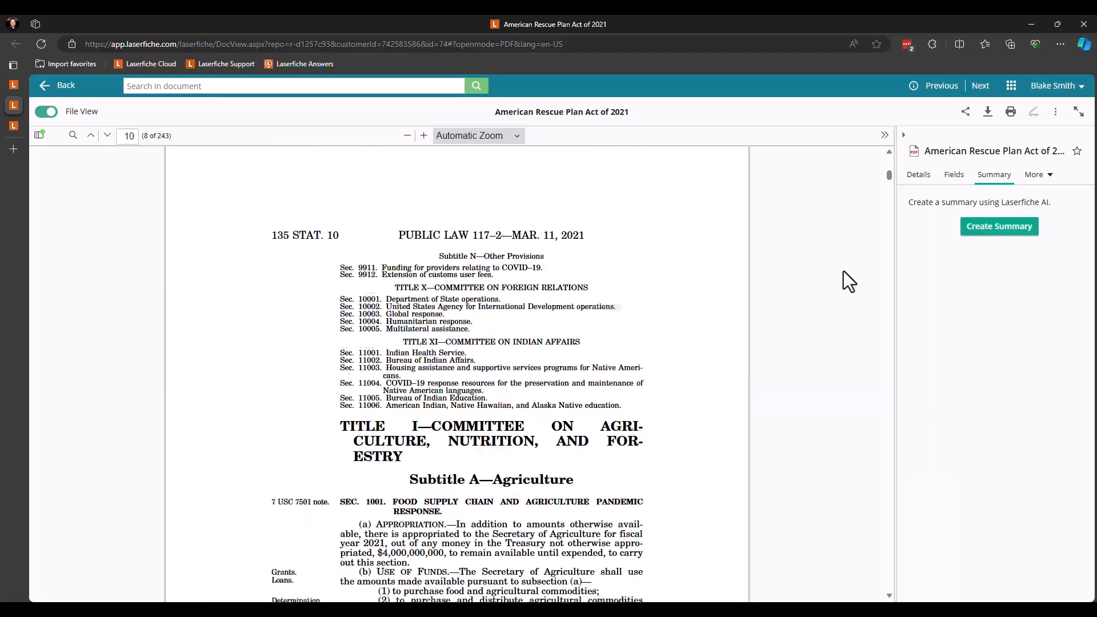
{"action": "scroll", "coordinate": [842, 269], "scroll_direction": "down", "scroll_amount": 10}
{"action": "scroll", "coordinate": [842, 269], "scroll_direction": "up", "scroll_amount": 20}
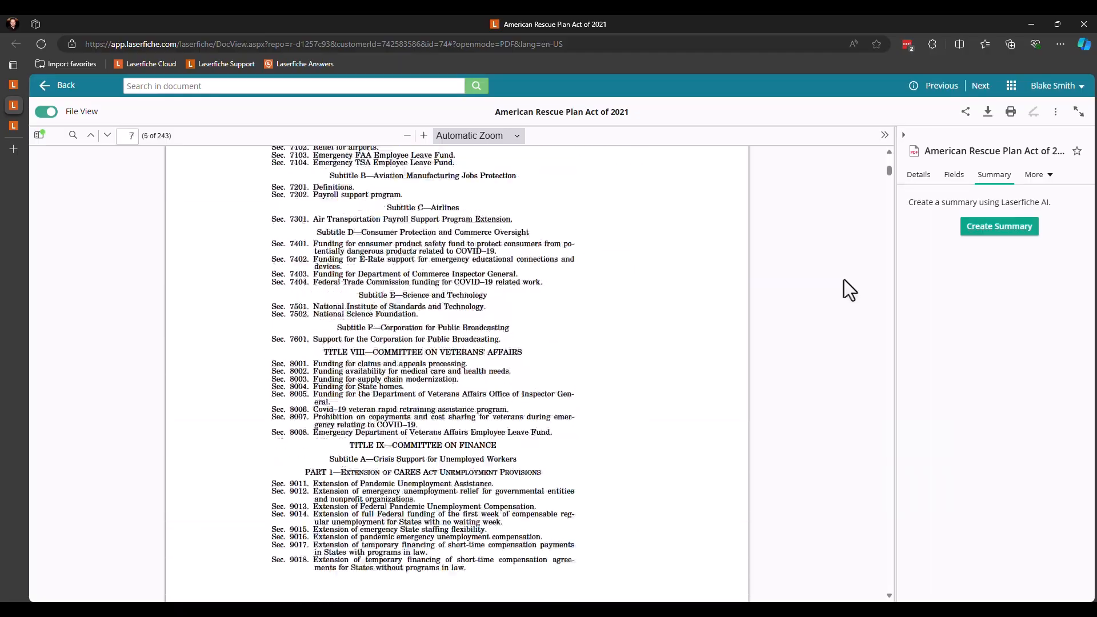
{"action": "scroll", "coordinate": [848, 283], "scroll_direction": "up", "scroll_amount": 20}
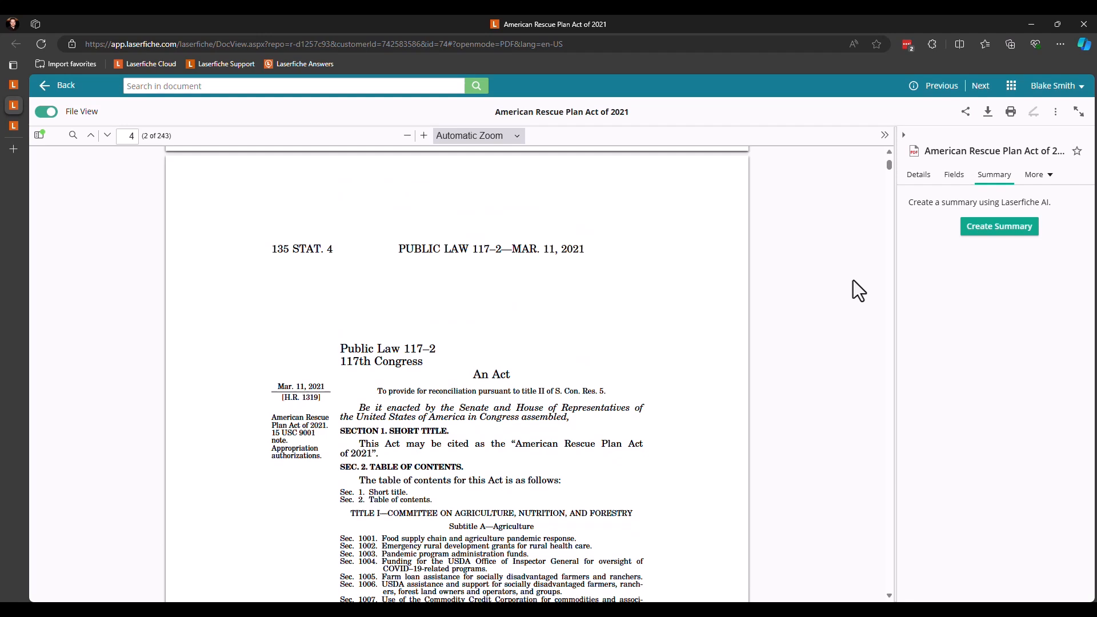
{"action": "left_click", "coordinate": [1004, 228]}
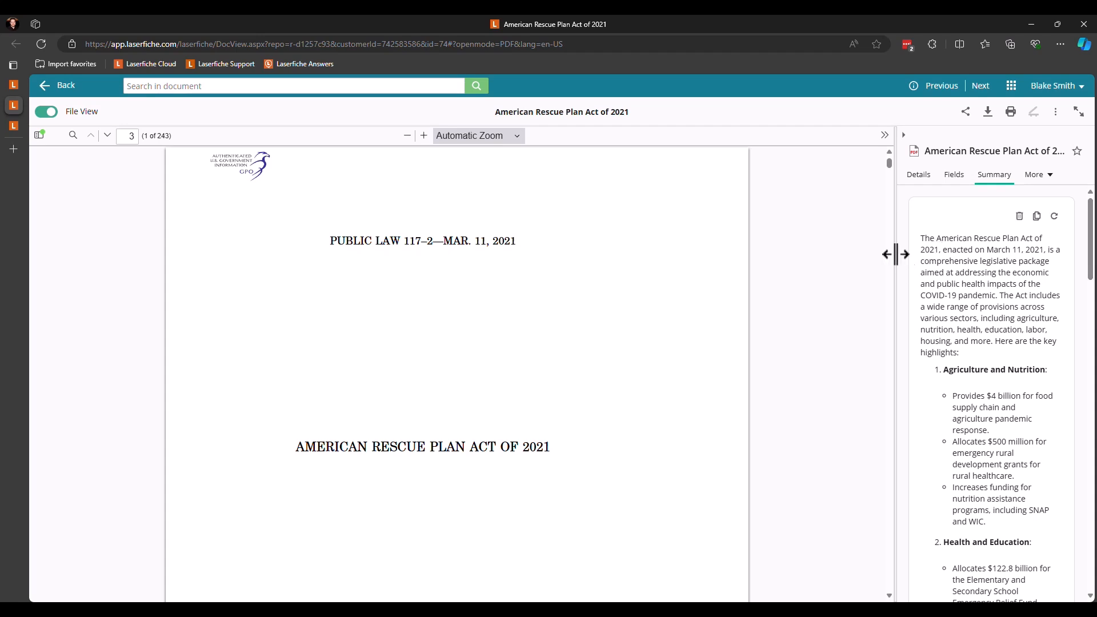
Step: Widen the summary pane and read the American Rescue Plan Act summary from beginning to end
{"action": "left_click_drag", "start_coordinate": [900, 255], "coordinate": [793, 252]}
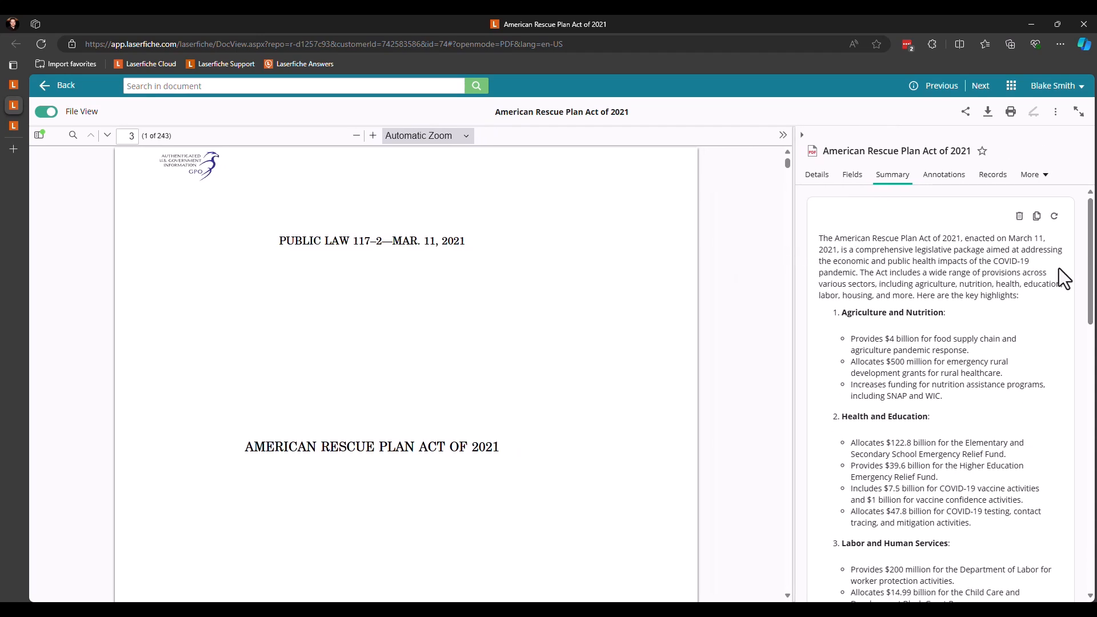
{"action": "left_click_drag", "start_coordinate": [1089, 262], "coordinate": [1087, 273]}
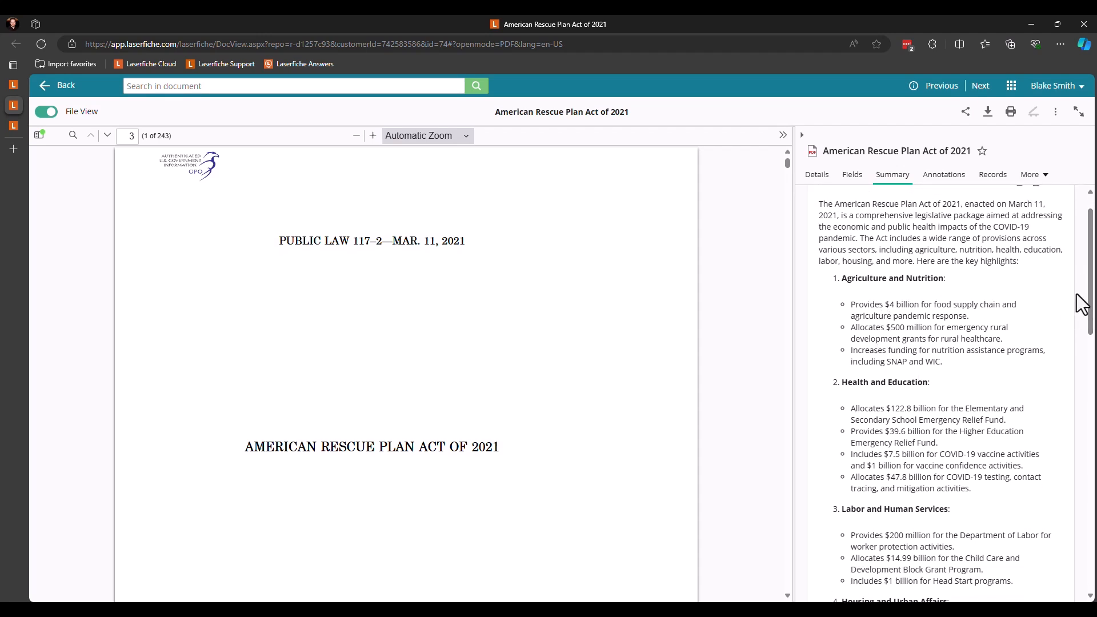
{"action": "mouse_move", "coordinate": [1091, 260]}
{"action": "left_mouse_down"}
{"action": "mouse_move", "coordinate": [1079, 375]}
{"action": "mouse_move", "coordinate": [1092, 521]}
{"action": "left_mouse_up"}
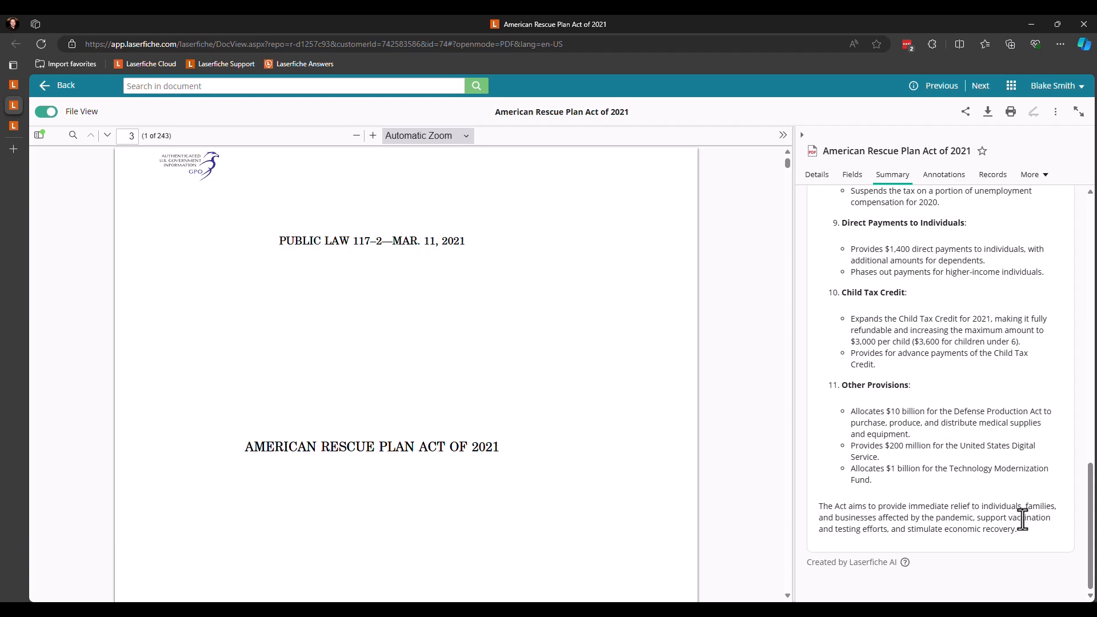
{"action": "left_click_drag", "start_coordinate": [1089, 542], "coordinate": [1057, 256]}
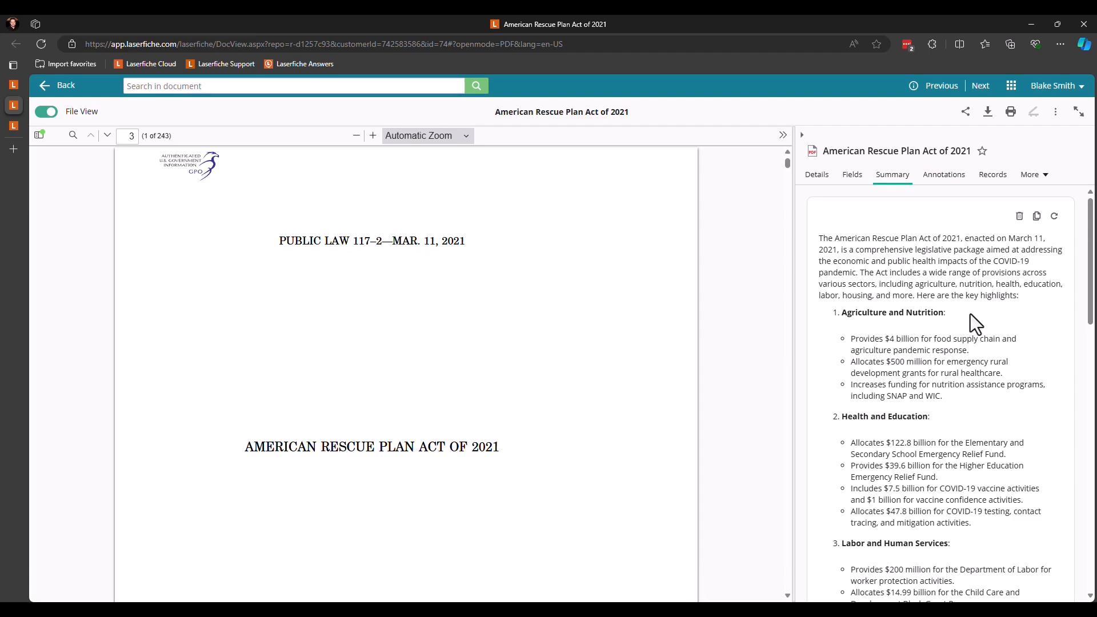
{"action": "scroll", "coordinate": [975, 380], "scroll_direction": "down", "scroll_amount": 10}
{"action": "scroll", "coordinate": [973, 383], "scroll_direction": "up", "scroll_amount": 4}
{"action": "scroll", "coordinate": [972, 387], "scroll_direction": "up", "scroll_amount": 7}
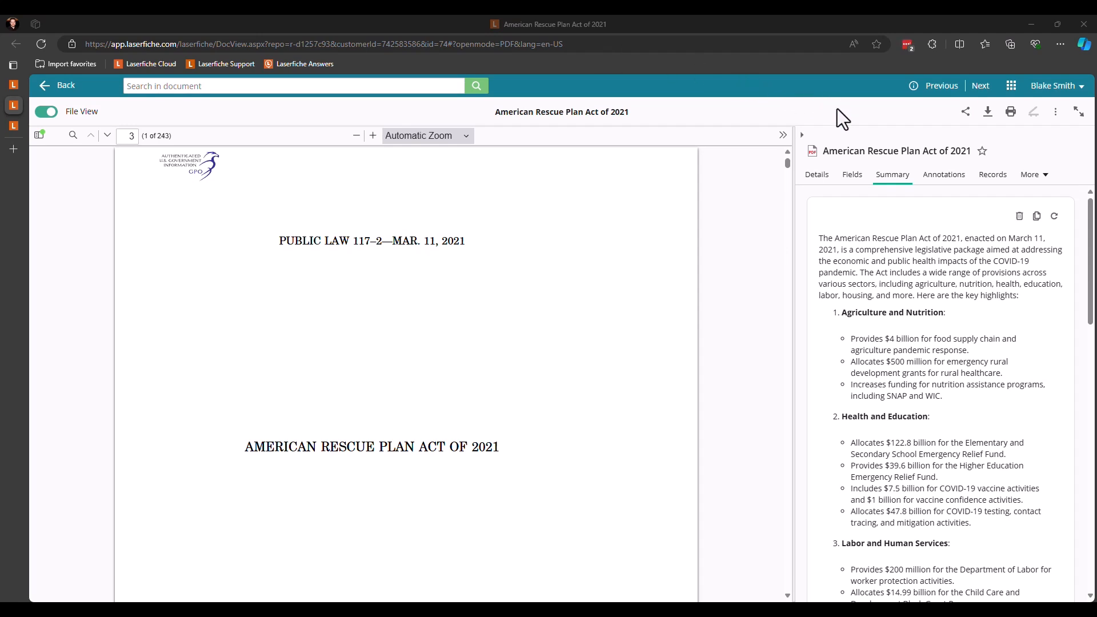
Step: Start sharing American Rescue Plan Act of 2021 by email, preview the message with the summary included, and exclude the summary again
{"action": "left_click", "coordinate": [965, 112]}
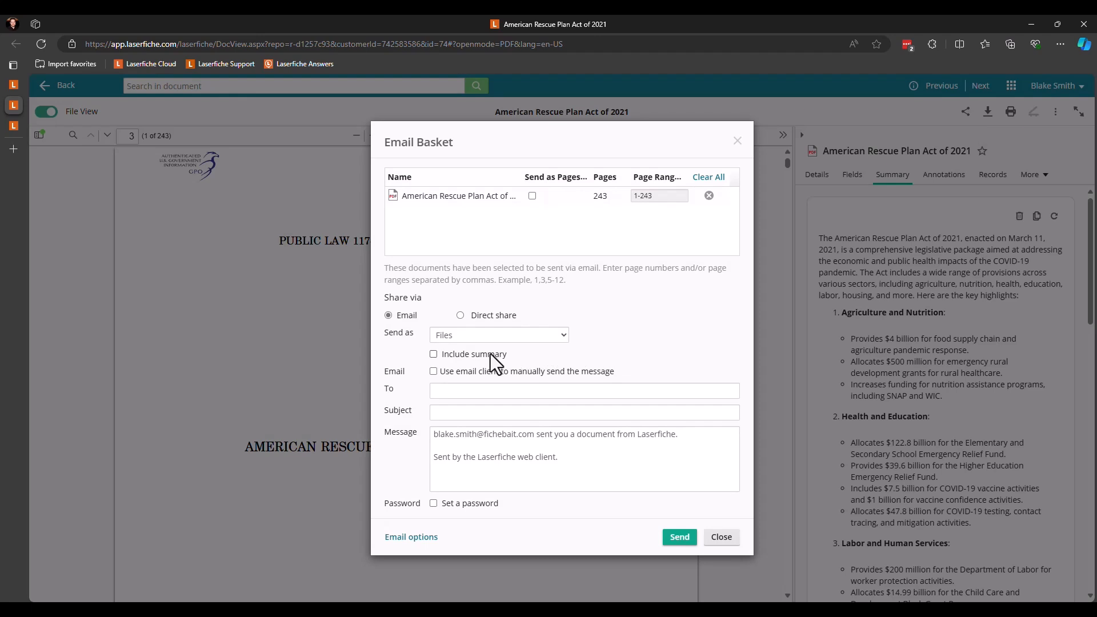
{"action": "left_click", "coordinate": [434, 354]}
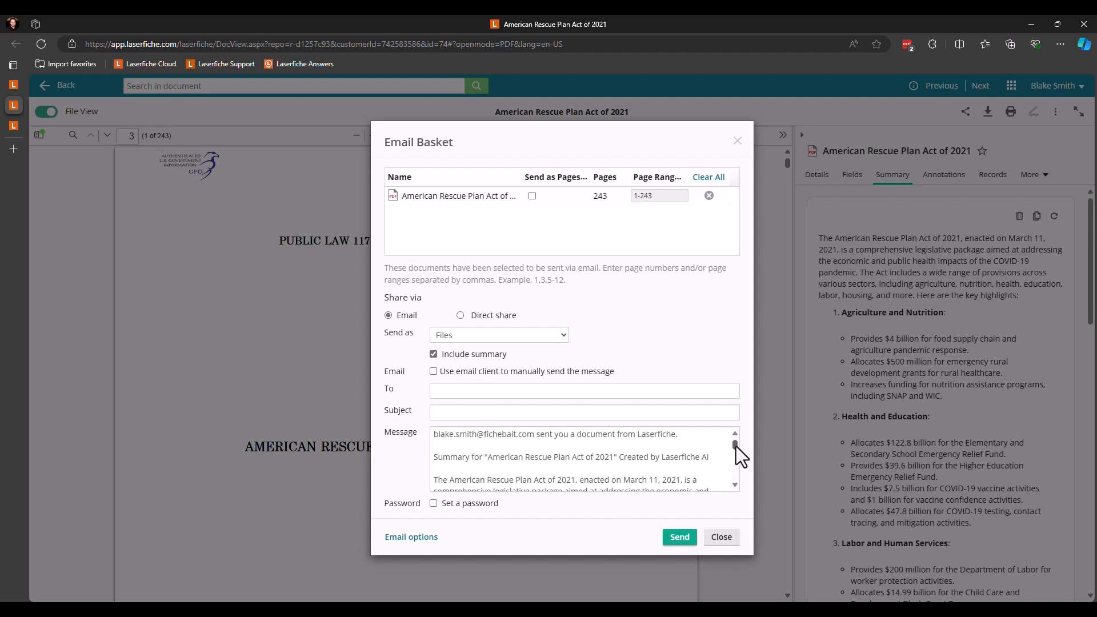
{"action": "mouse_move", "coordinate": [735, 447]}
{"action": "left_mouse_down"}
{"action": "mouse_move", "coordinate": [738, 481]}
{"action": "mouse_move", "coordinate": [723, 438]}
{"action": "left_mouse_up"}
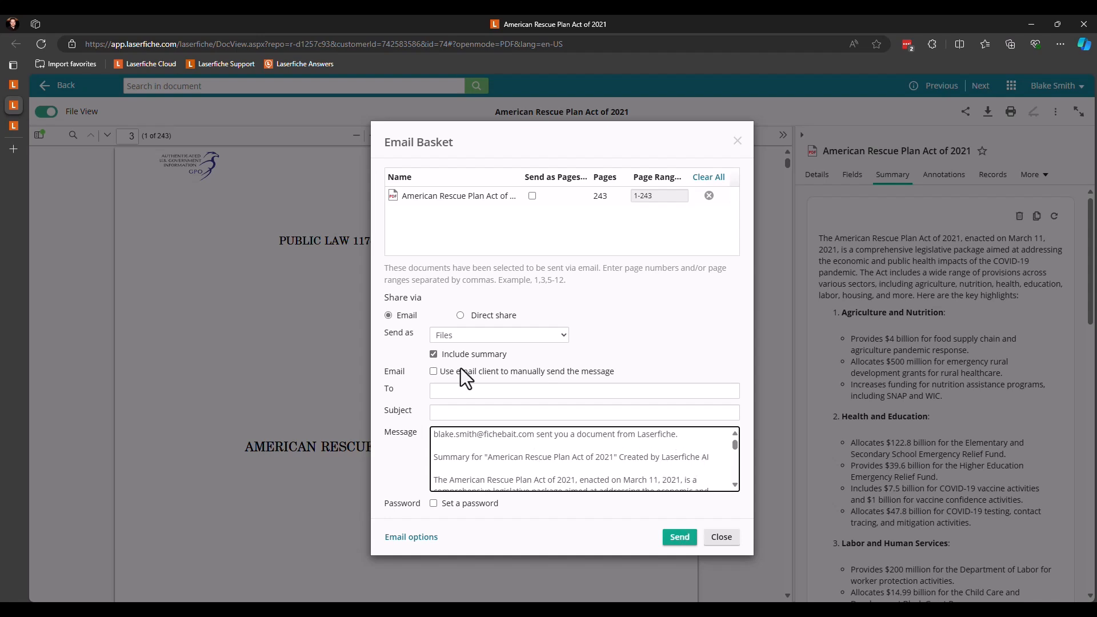
{"action": "left_click", "coordinate": [447, 354]}
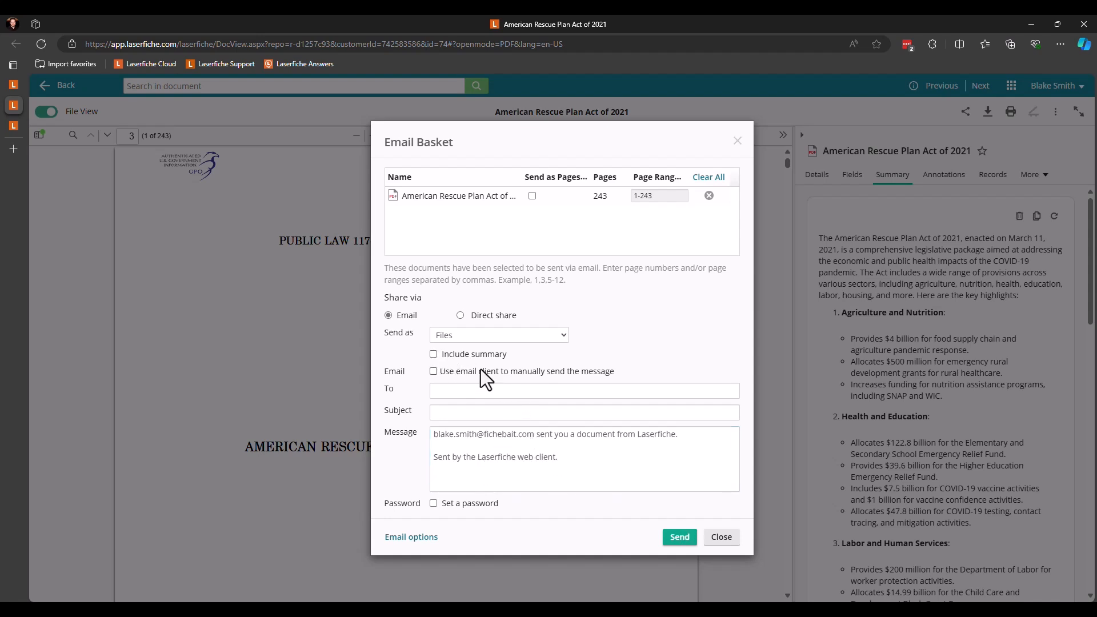
Step: Include the summary in the American Rescue Plan Act email, review the message text, and close the document without sending
{"action": "left_click", "coordinate": [464, 353]}
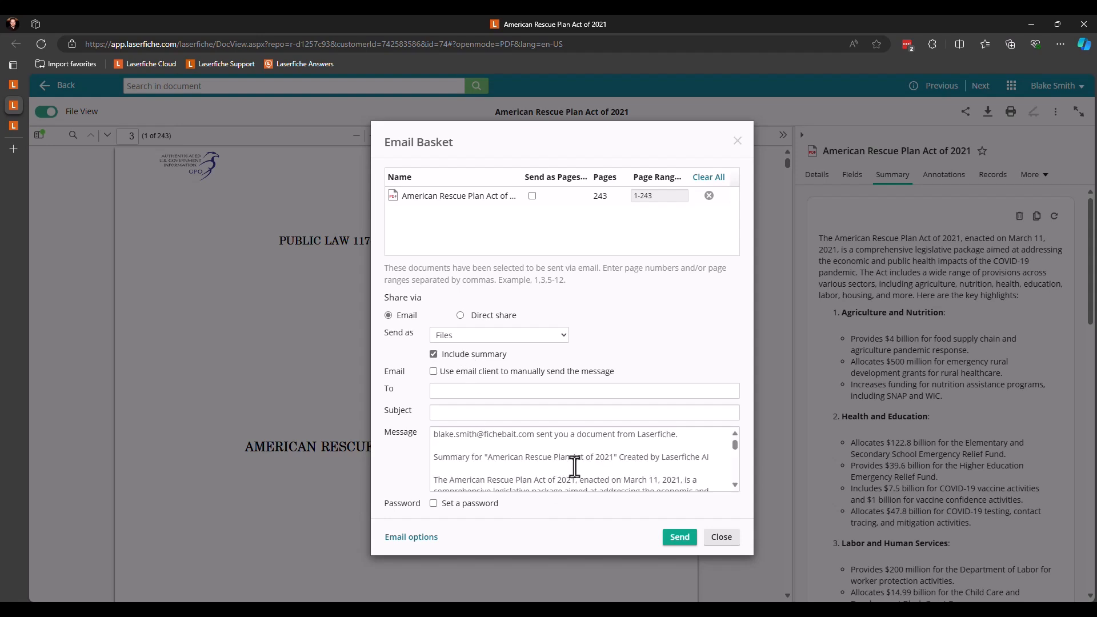
{"action": "scroll", "coordinate": [575, 461], "scroll_direction": "down", "scroll_amount": 3}
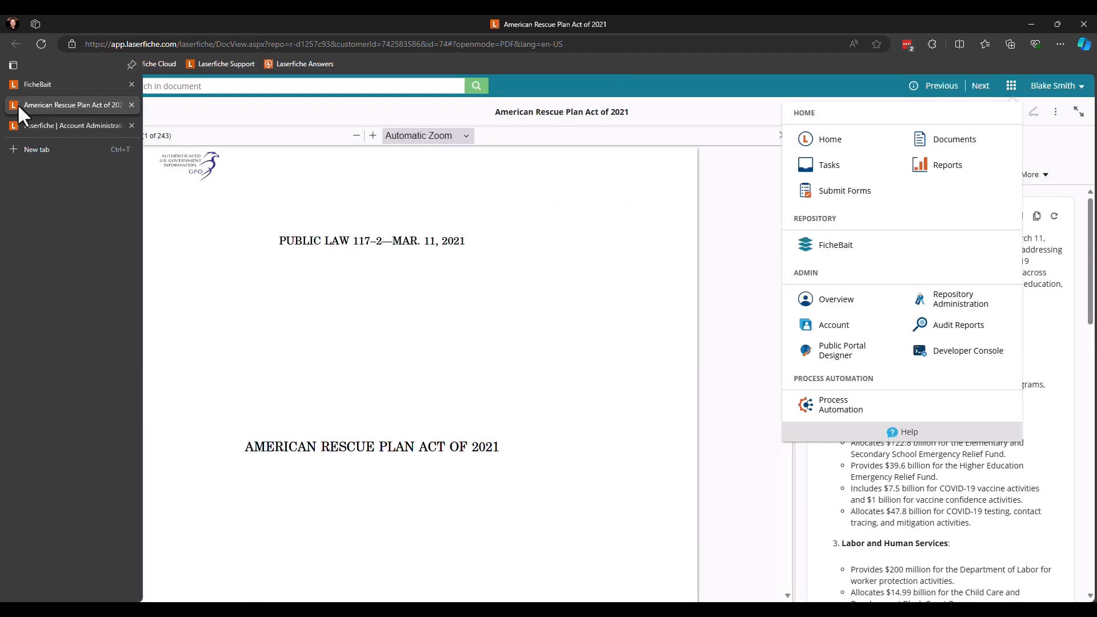
{"action": "left_click", "coordinate": [135, 105]}
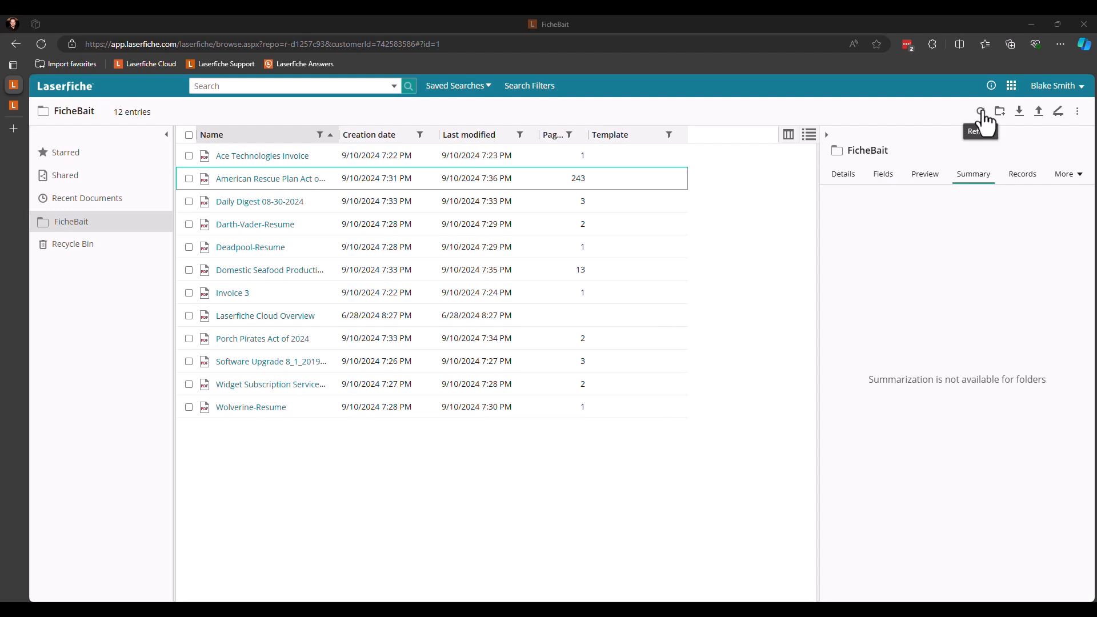
Step: Open the general settings in Repository Administration and examine the advanced options for transcription and Laserfiche AI document summarization
{"action": "left_click", "coordinate": [1011, 86]}
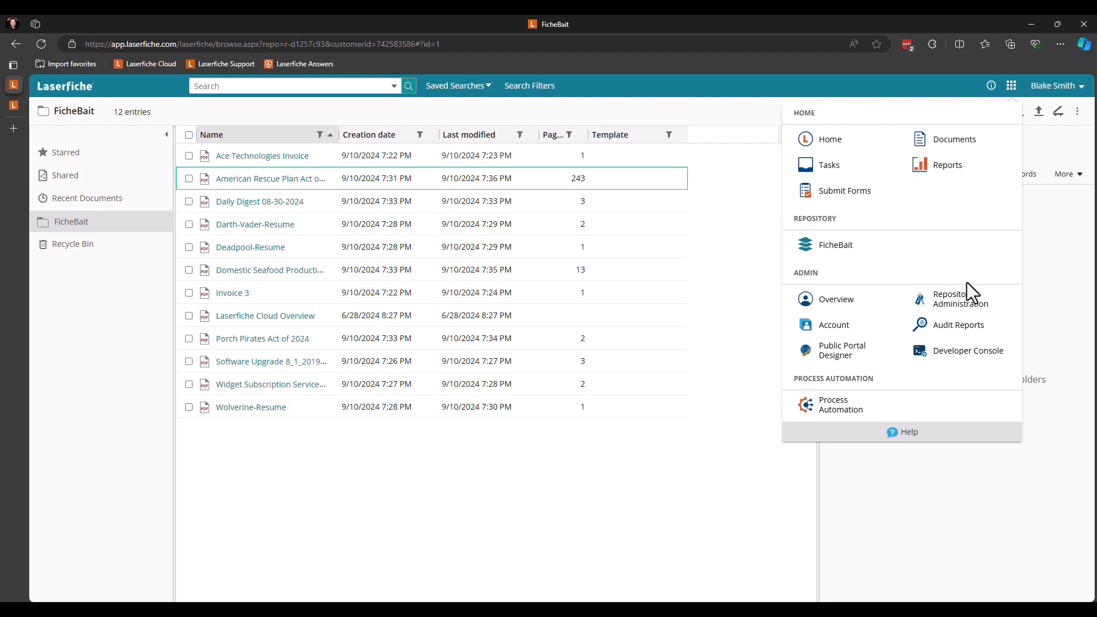
{"action": "left_click", "coordinate": [963, 303]}
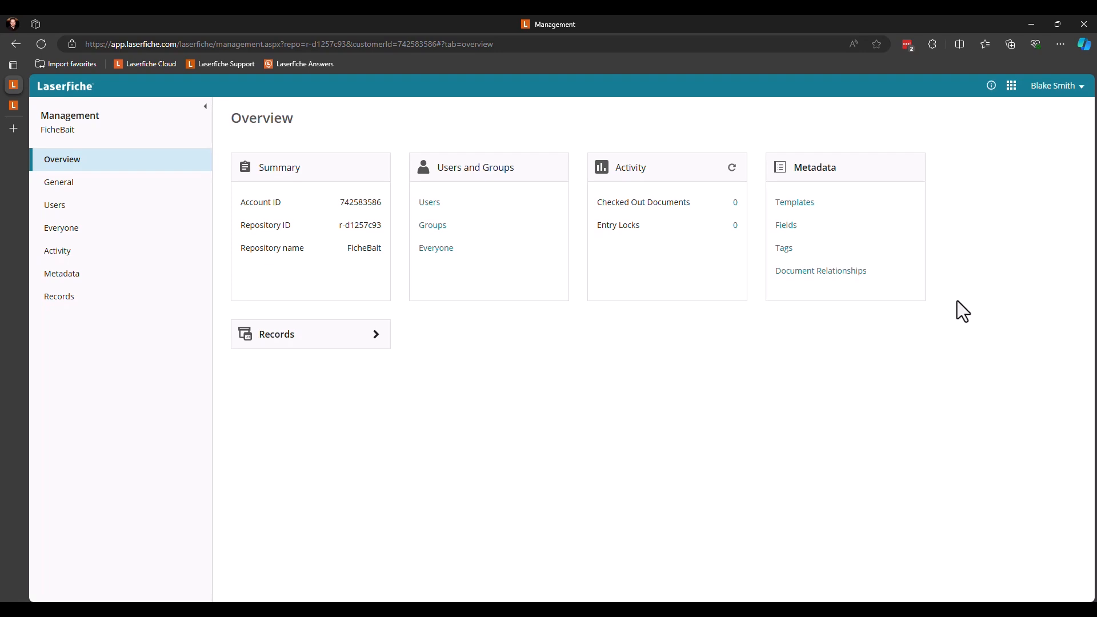
{"action": "left_click", "coordinate": [110, 189]}
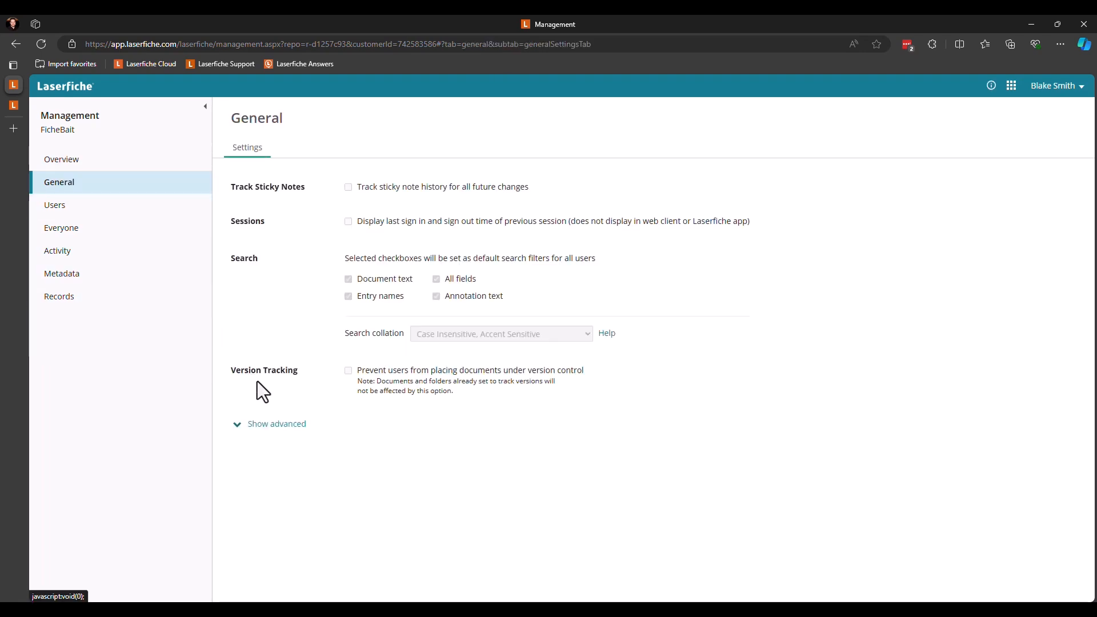
{"action": "left_click", "coordinate": [287, 430]}
{"action": "scroll", "coordinate": [680, 392], "scroll_direction": "down", "scroll_amount": 3}
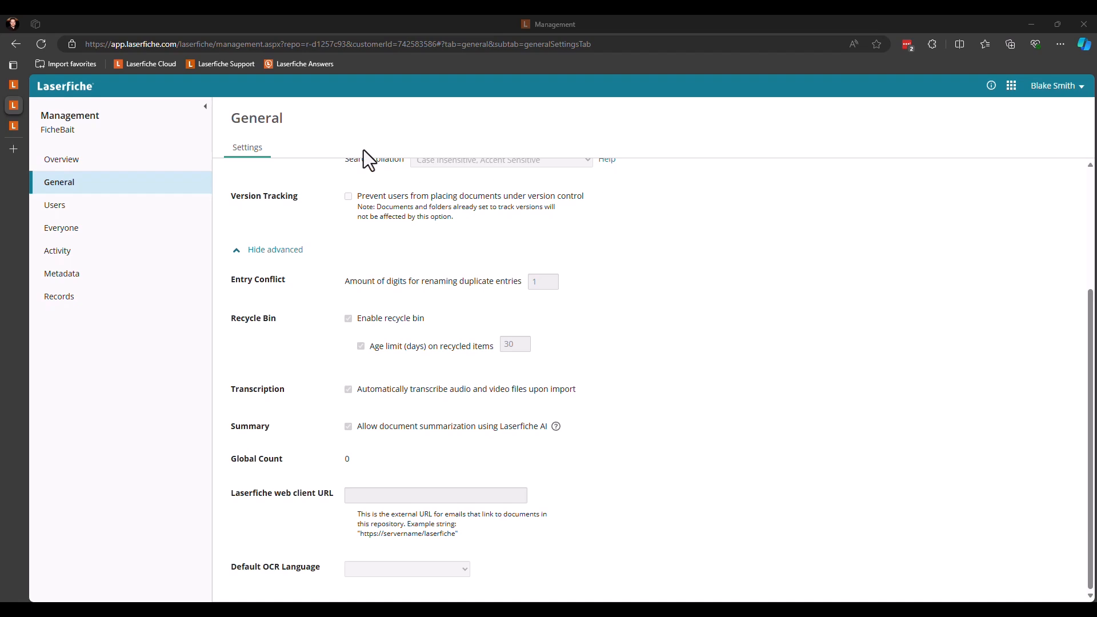
Step: Switch to Account Administration and check the yearly Document Summary allowance in the plan overview
{"action": "left_click", "coordinate": [13, 125]}
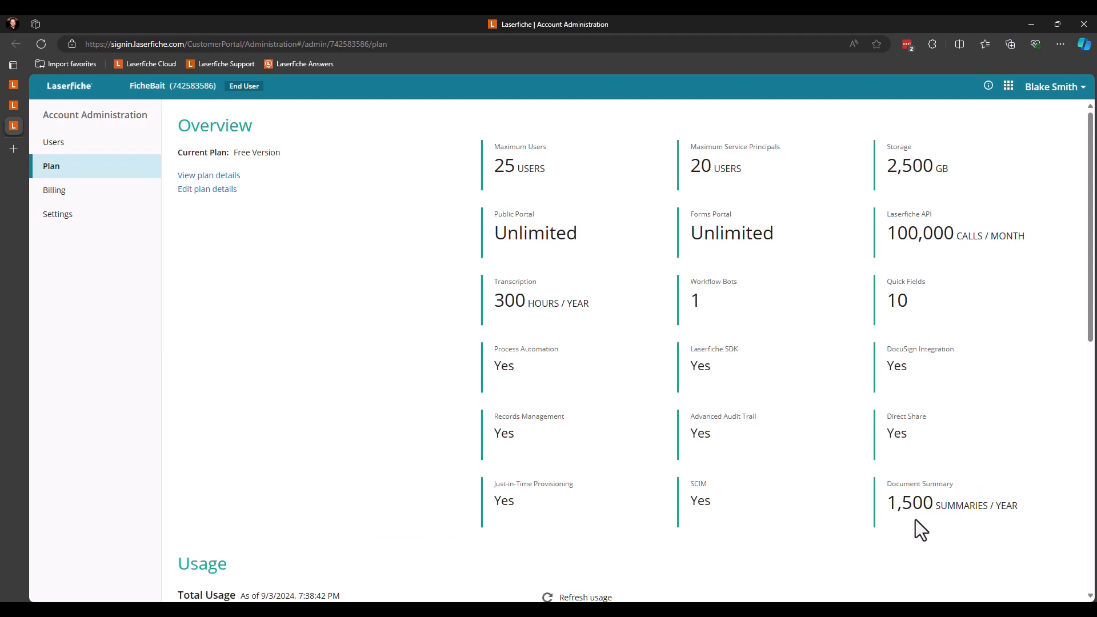
{"action": "left_click_drag", "start_coordinate": [887, 505], "coordinate": [1005, 505]}
{"action": "left_click", "coordinate": [1005, 505]}
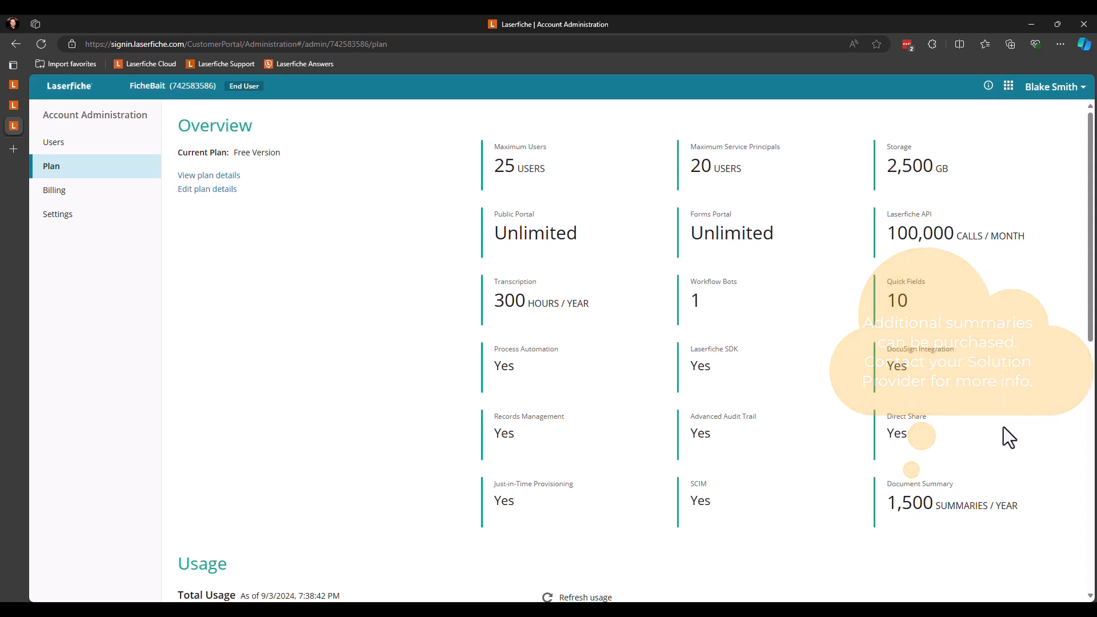
Step: Refresh the Document Summary Usage figures for the account plan and review them against the plan overview
{"action": "scroll", "coordinate": [1003, 427], "scroll_direction": "down", "scroll_amount": 3}
{"action": "scroll", "coordinate": [1003, 426], "scroll_direction": "down", "scroll_amount": 4}
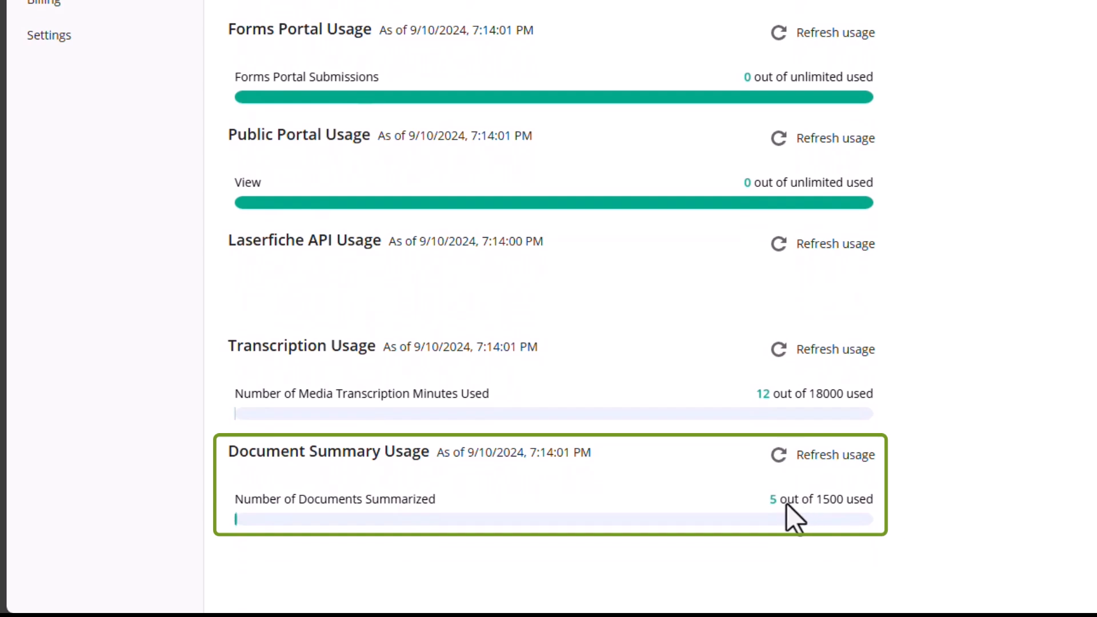
{"action": "left_click", "coordinate": [780, 454]}
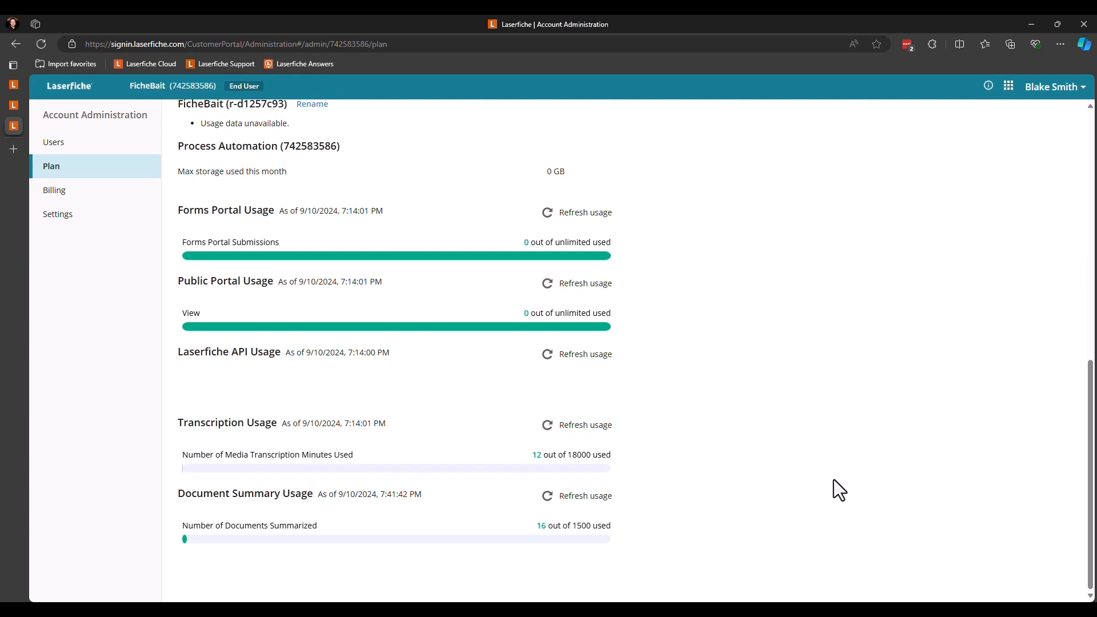
{"action": "scroll", "coordinate": [760, 456], "scroll_direction": "up", "scroll_amount": 8}
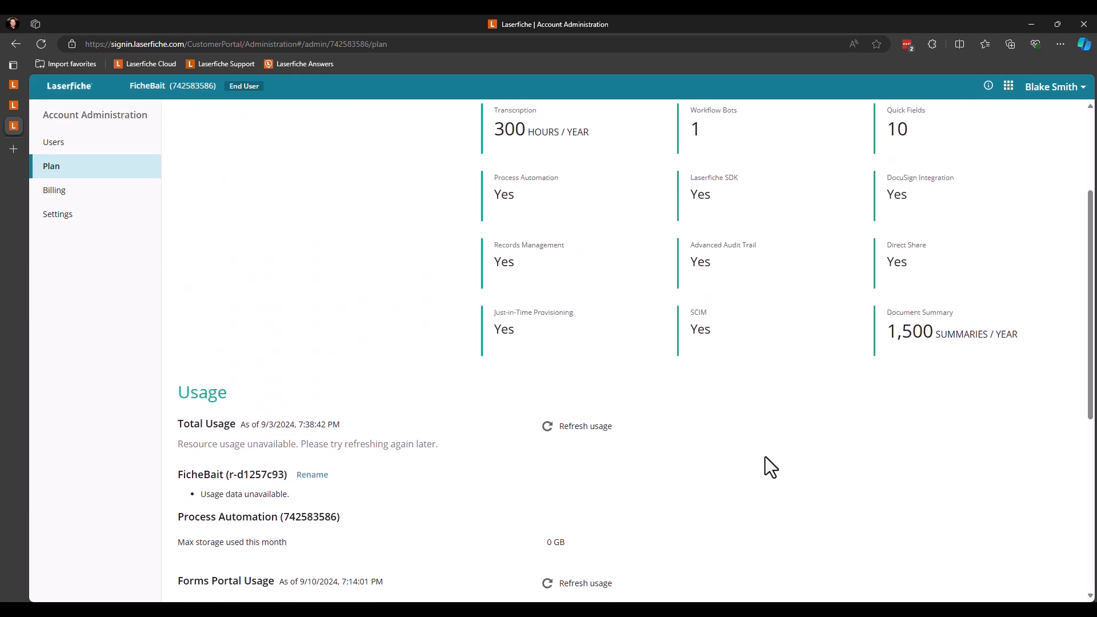
{"action": "scroll", "coordinate": [766, 461], "scroll_direction": "down", "scroll_amount": 8}
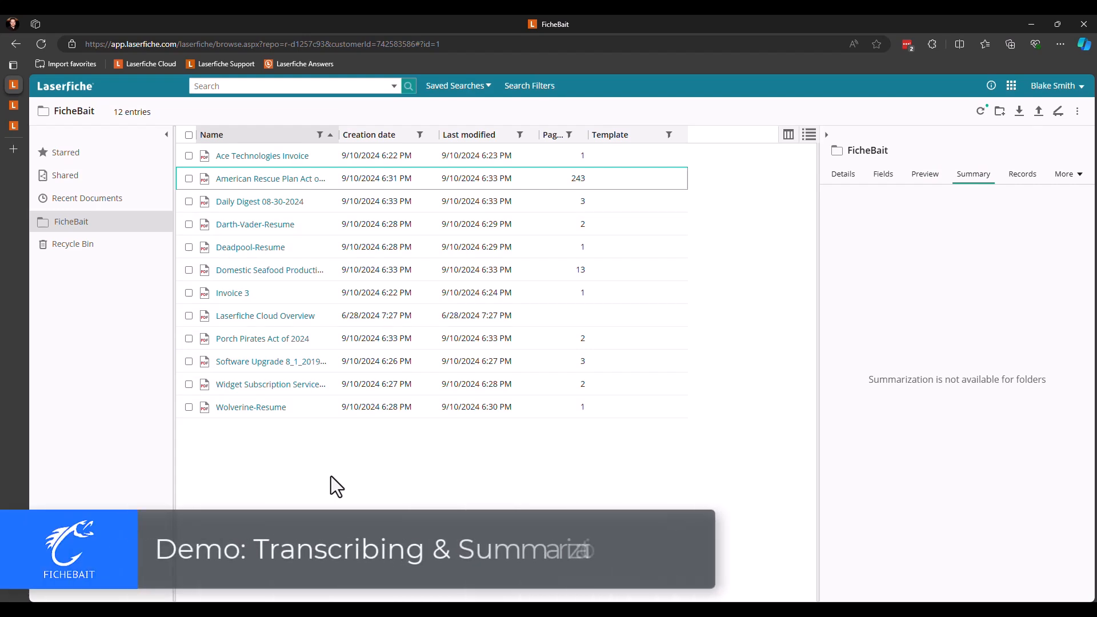
Step: Import the video NASA Reauthorization Markup.mp4 into the root of the FicheBait repository with no template assigned, checking its fields and location first
{"action": "left_click", "coordinate": [503, 5]}
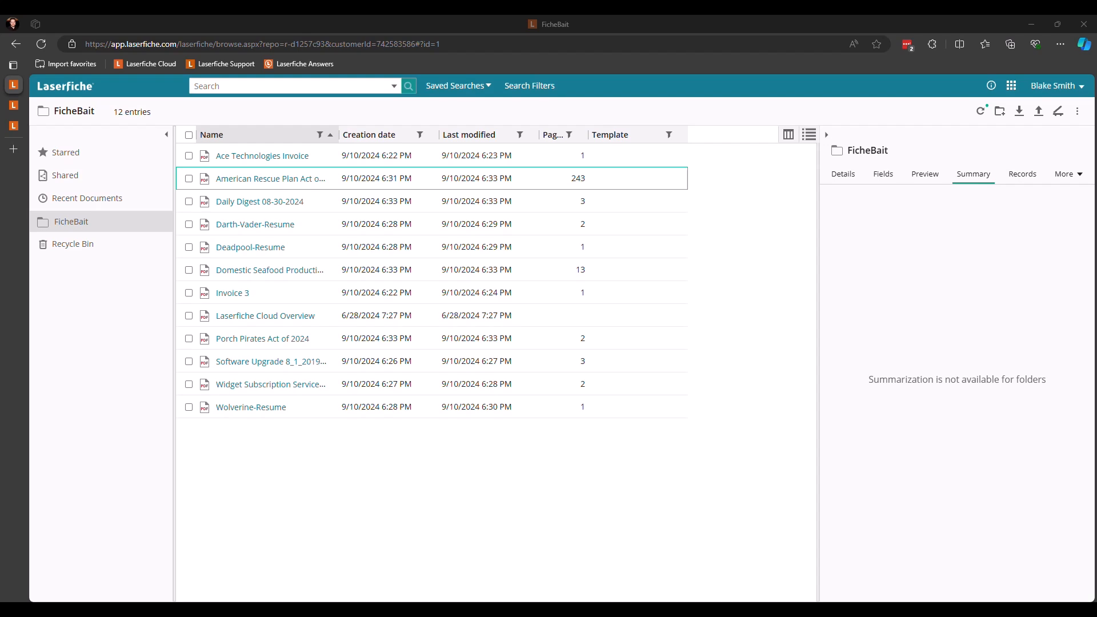
{"action": "left_click_drag", "start_coordinate": [524, 388], "coordinate": [475, 480]}
{"action": "left_click_drag", "start_coordinate": [449, 476], "coordinate": [449, 475]}
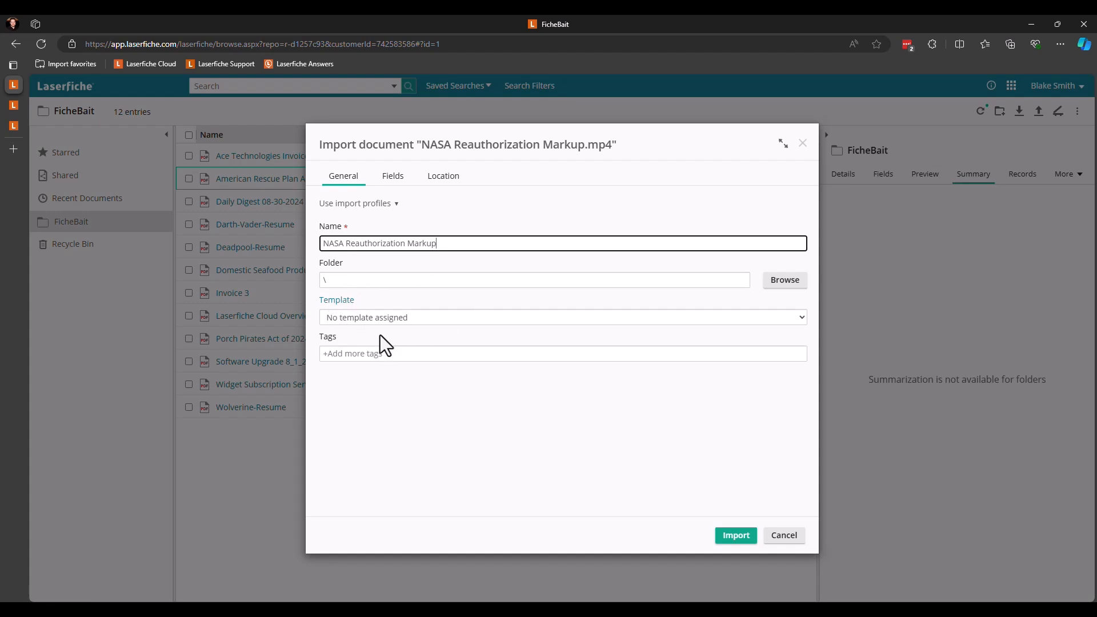
{"action": "left_click", "coordinate": [393, 175]}
{"action": "left_click", "coordinate": [443, 177]}
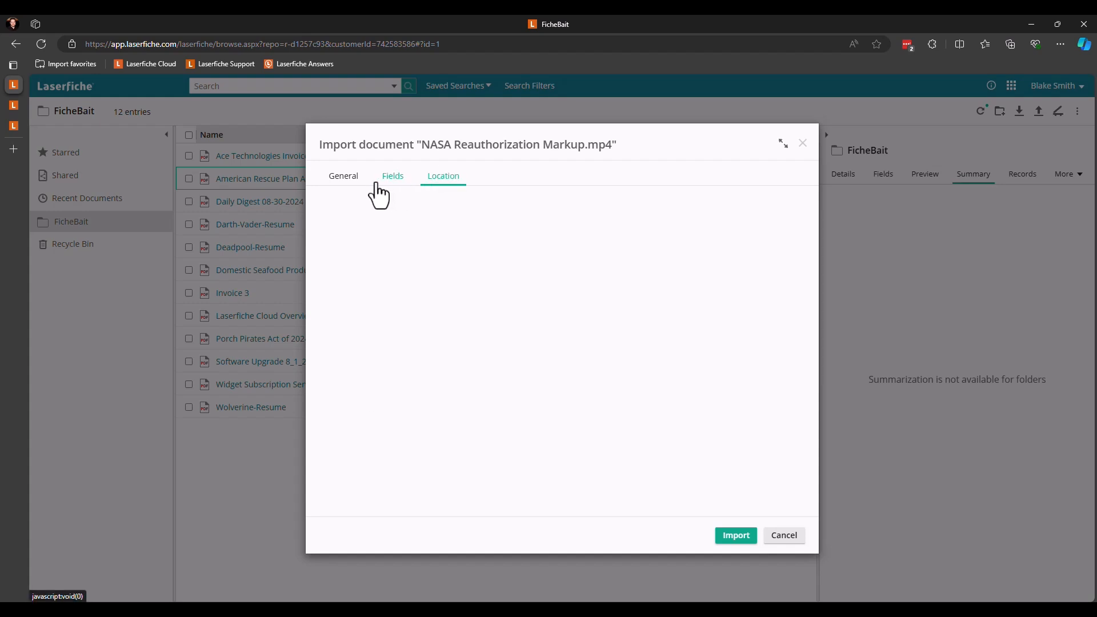
{"action": "left_click", "coordinate": [342, 178]}
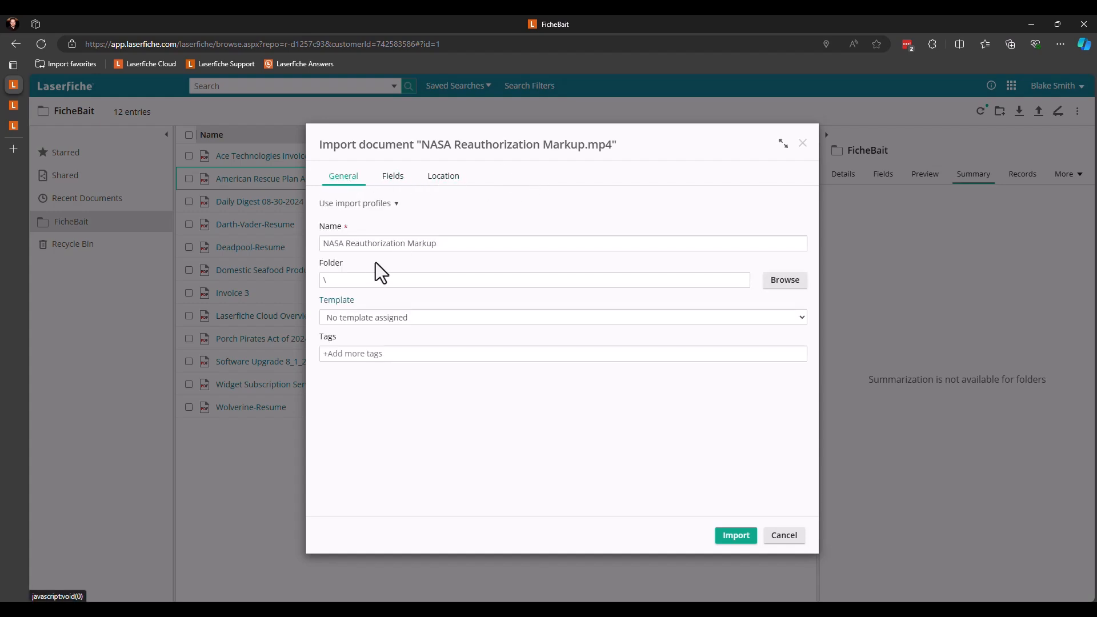
{"action": "left_click", "coordinate": [737, 537]}
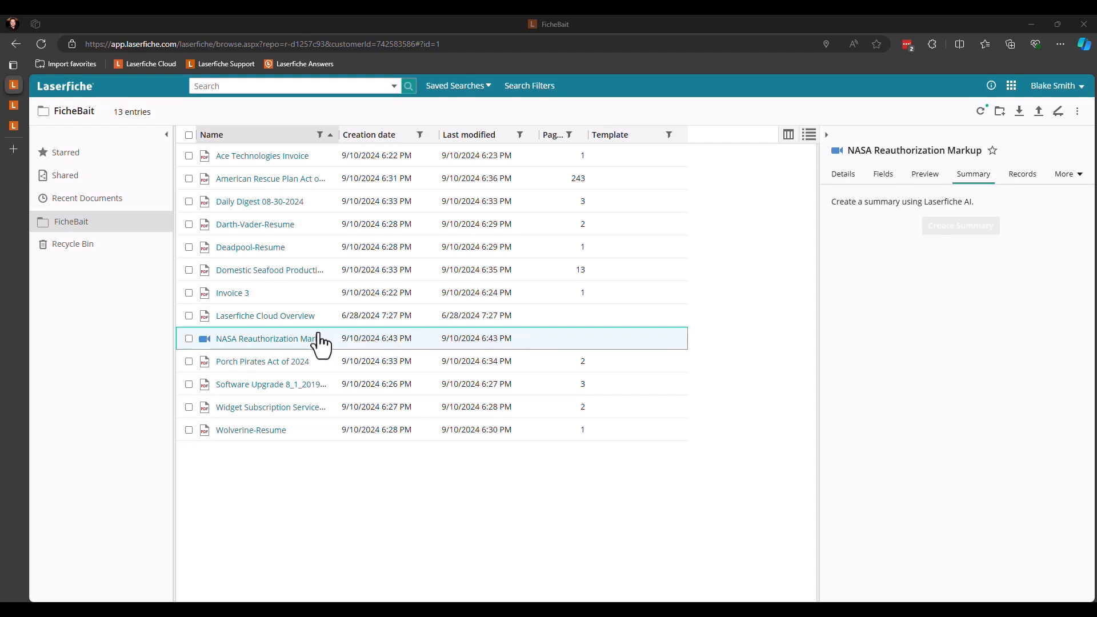
Step: Select the NASA Reauthorization Markup video, refresh the FicheBait folder, and create the video's AI summary
{"action": "left_click", "coordinate": [392, 342]}
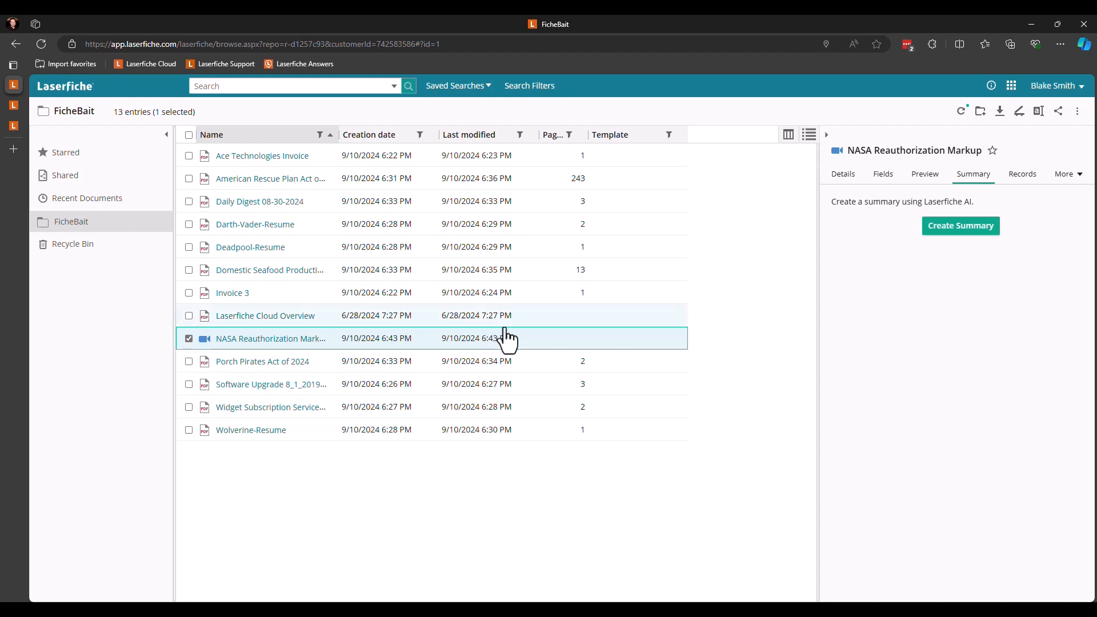
{"action": "left_click", "coordinate": [961, 112]}
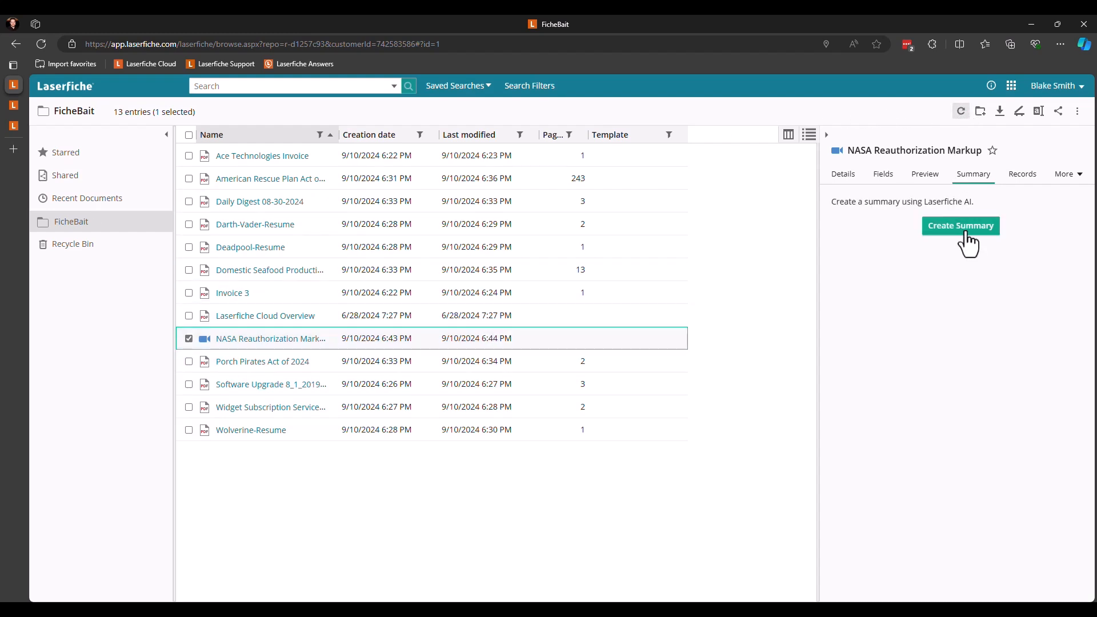
{"action": "left_click", "coordinate": [965, 231]}
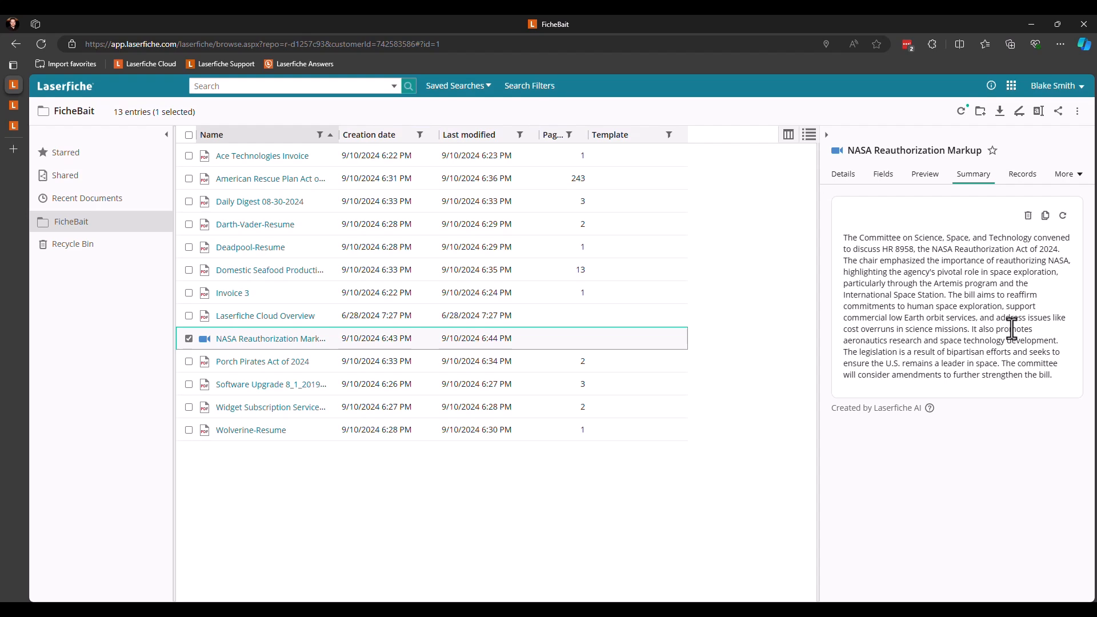
{"action": "left_click", "coordinate": [626, 16]}
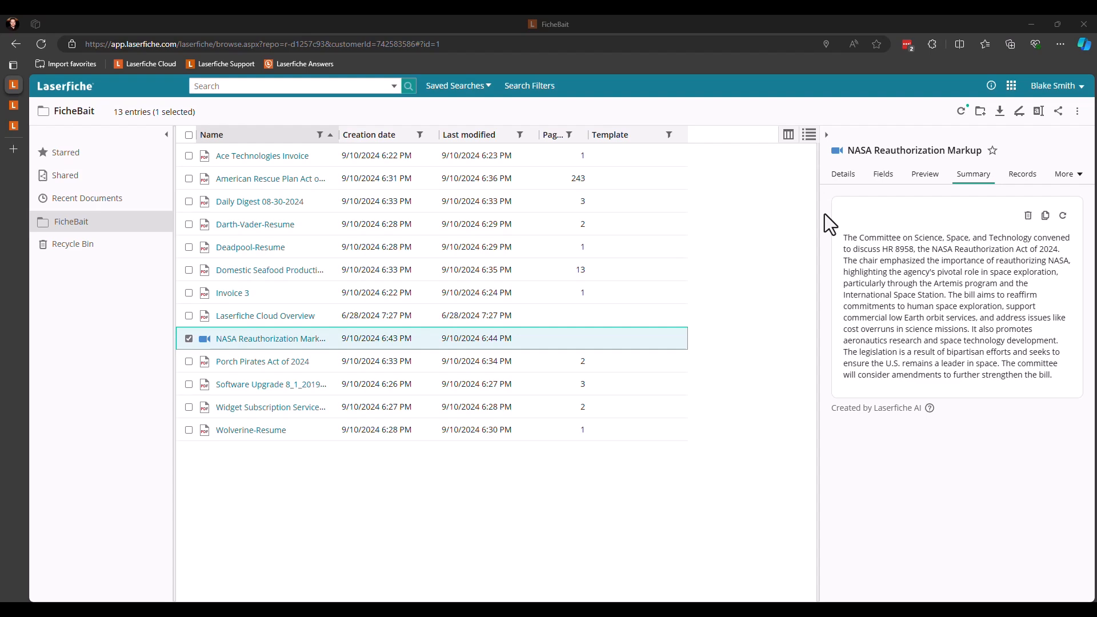
Step: Open the NASA Reauthorization Markup video and read its transcript through to the end beside the AI summary
{"action": "left_click", "coordinate": [299, 340]}
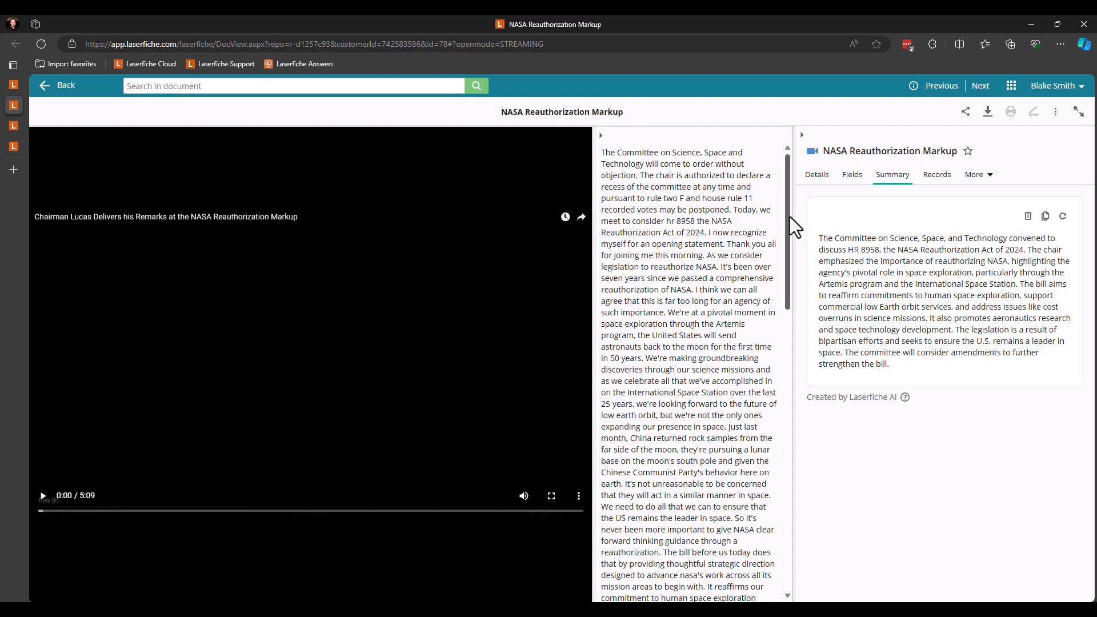
{"action": "left_click_drag", "start_coordinate": [789, 217], "coordinate": [809, 55]}
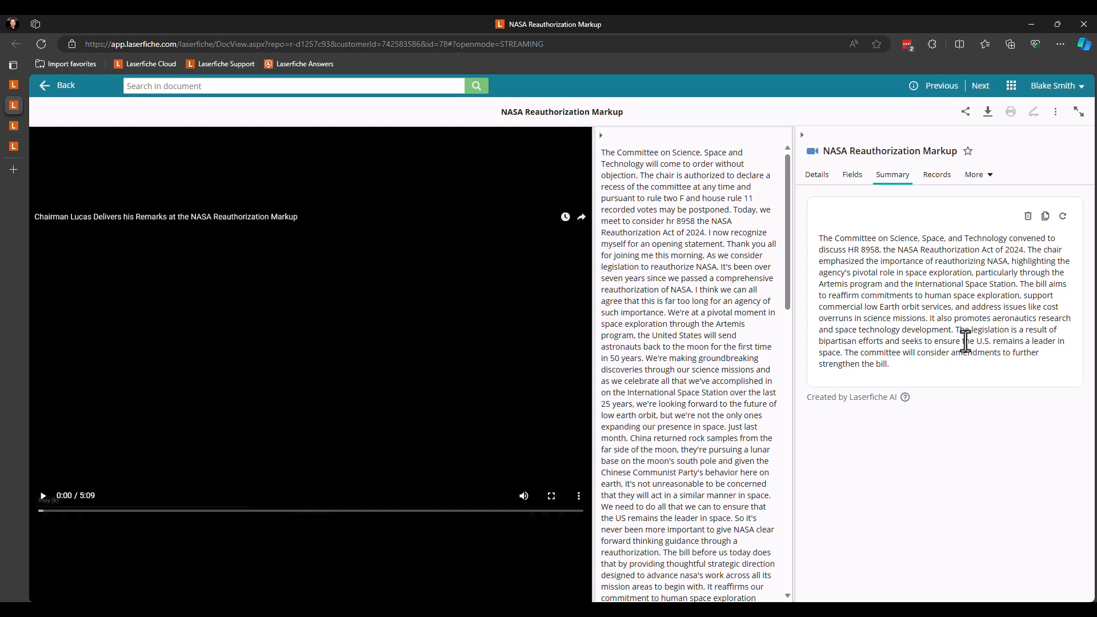
{"action": "scroll", "coordinate": [755, 363], "scroll_direction": "down", "scroll_amount": 15}
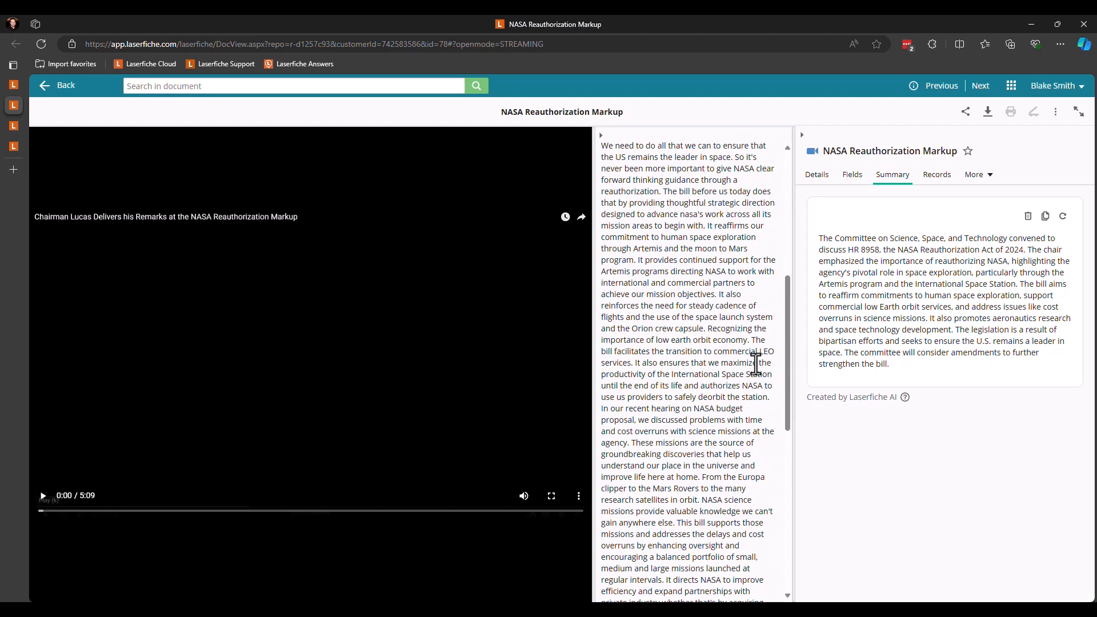
{"action": "scroll", "coordinate": [755, 364], "scroll_direction": "up", "scroll_amount": 15}
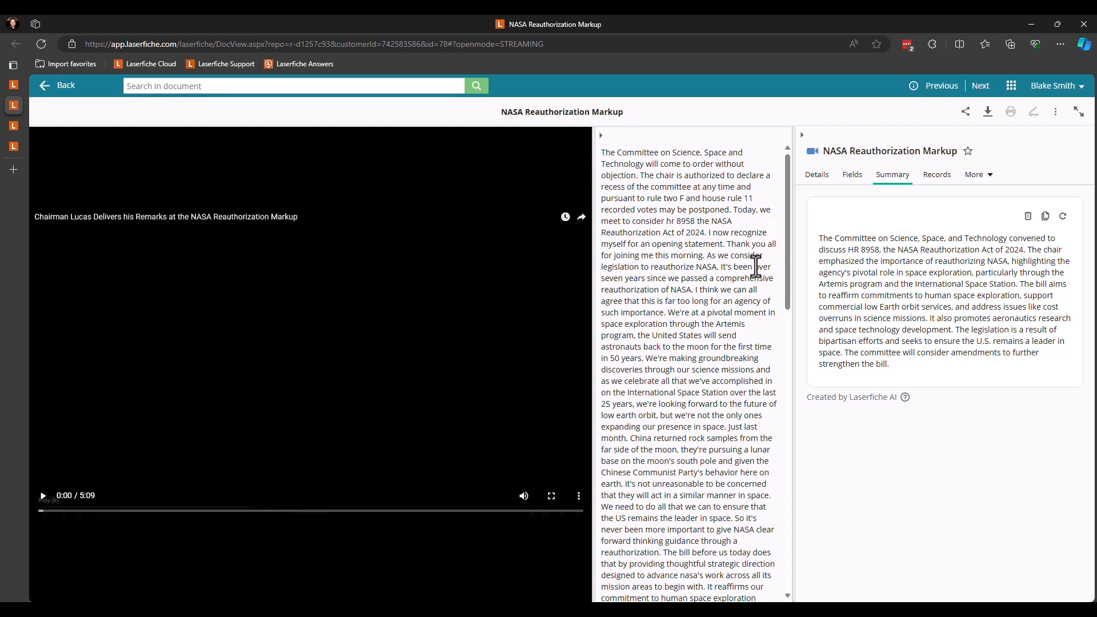
{"action": "scroll", "coordinate": [754, 272], "scroll_direction": "down", "scroll_amount": 7}
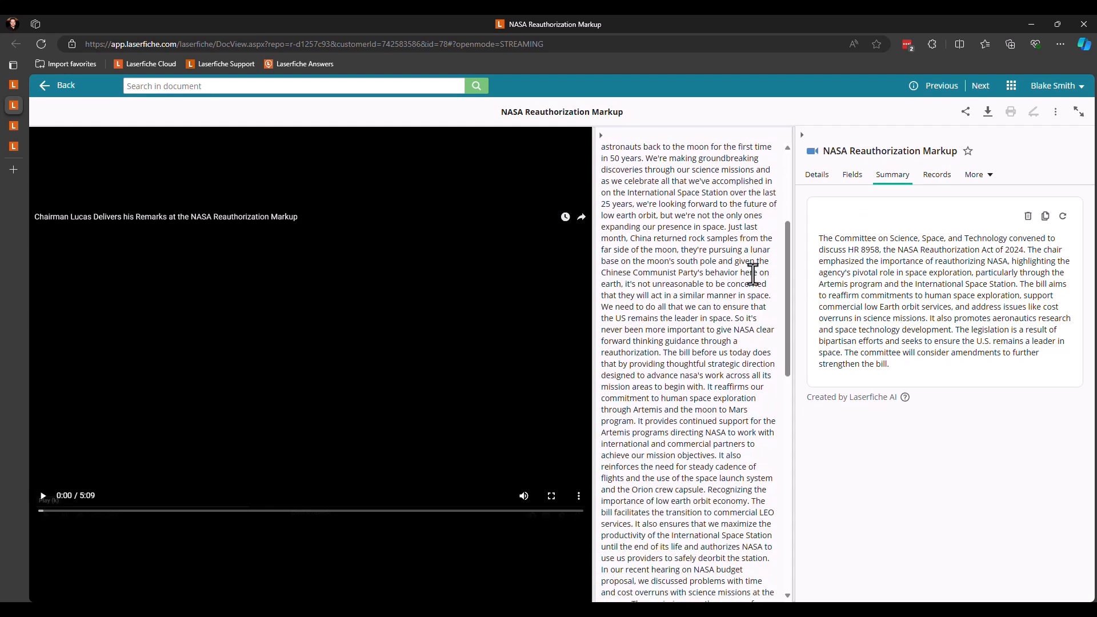
{"action": "scroll", "coordinate": [753, 279], "scroll_direction": "down", "scroll_amount": 7}
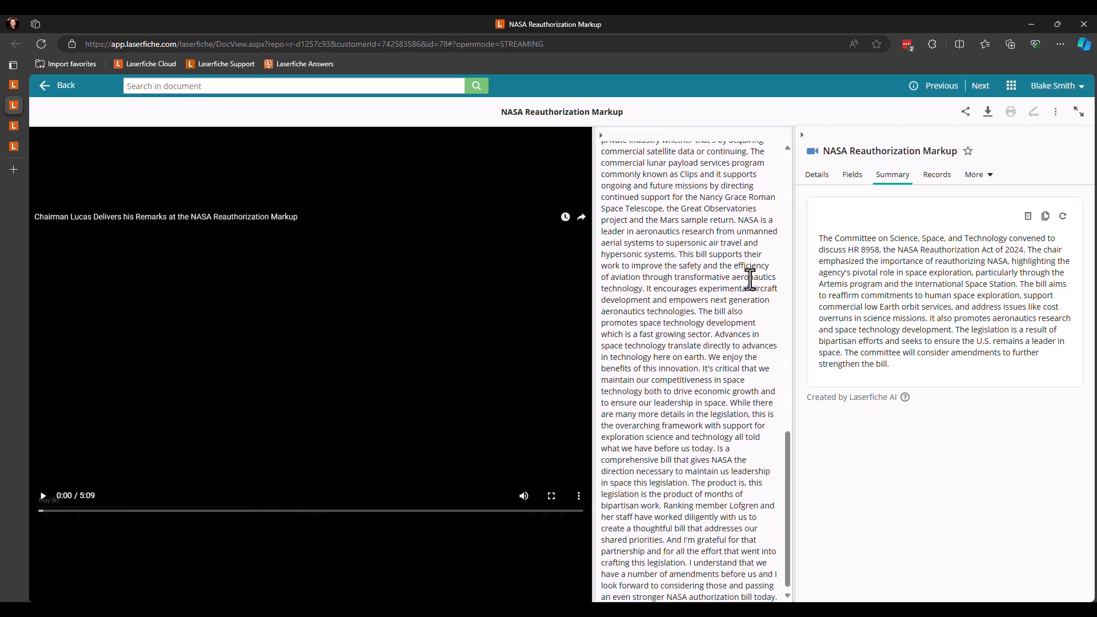
{"action": "scroll", "coordinate": [751, 279], "scroll_direction": "down", "scroll_amount": 1}
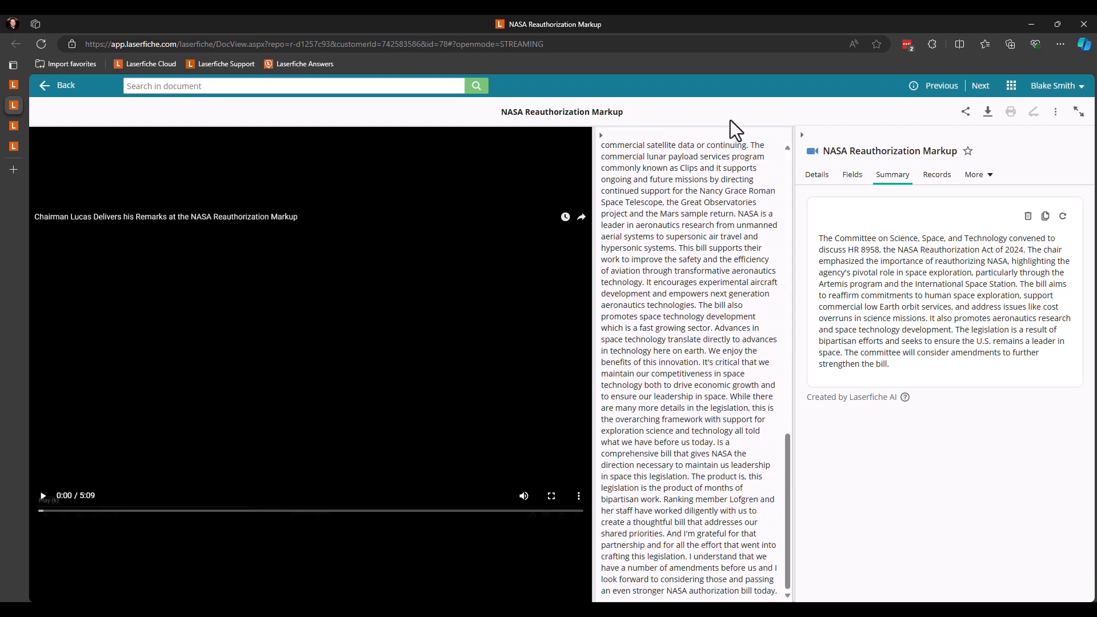